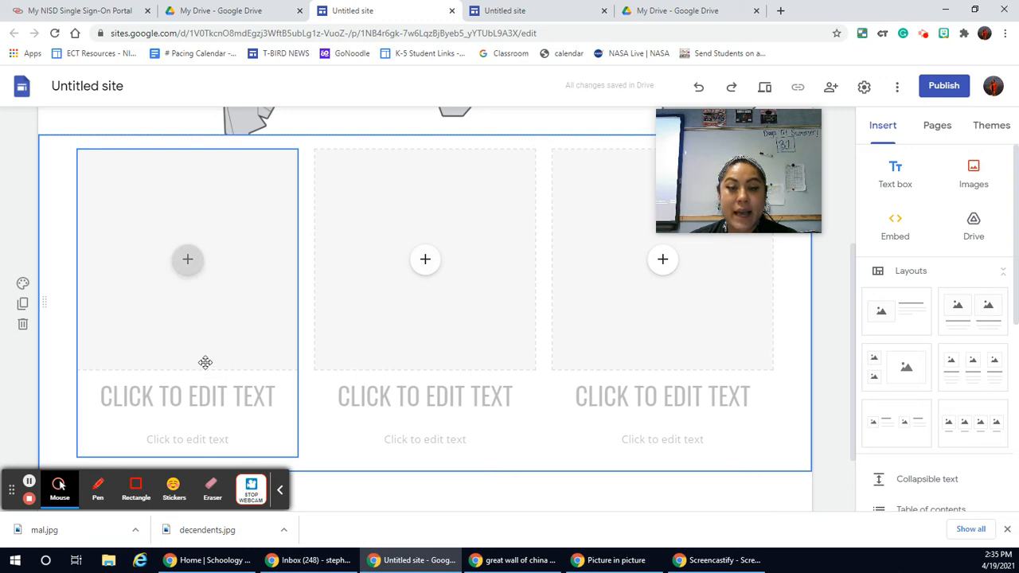
Step: Upload images (15).jpg from the Downloads folder into the first image placeholder of the three-column layout
{"action": "left_click", "coordinate": [186, 262]}
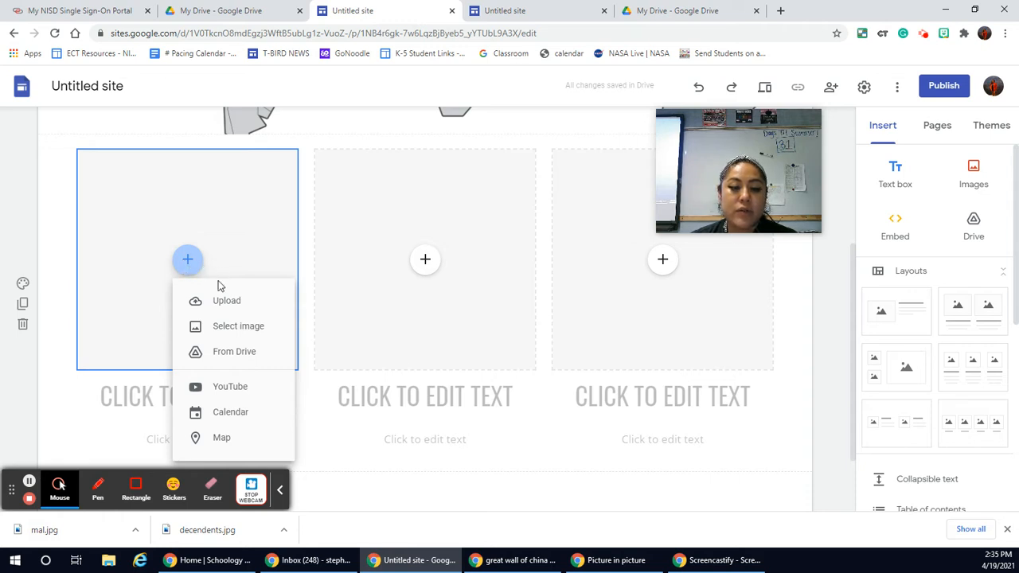
{"action": "left_click", "coordinate": [228, 303]}
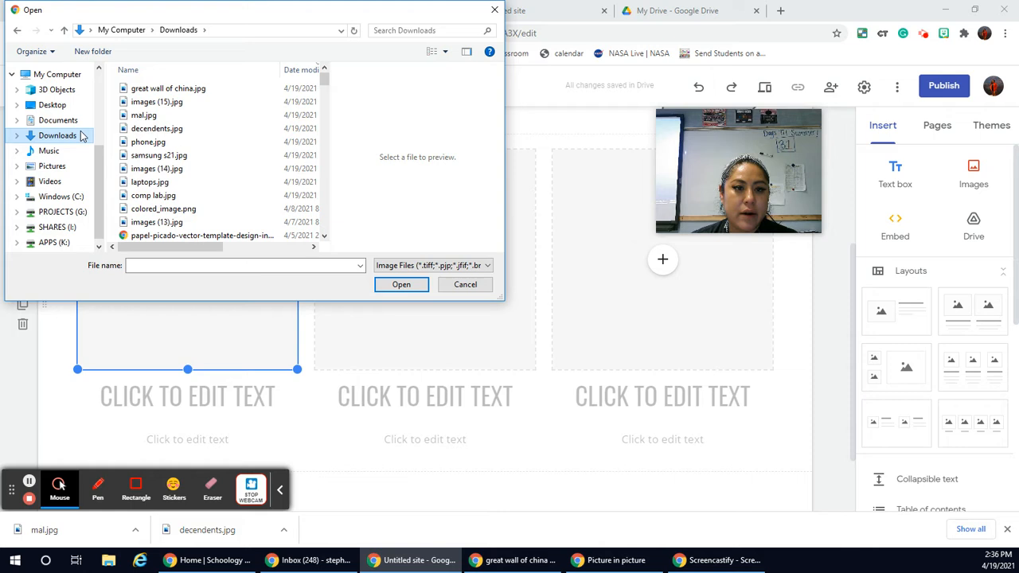
{"action": "left_click", "coordinate": [178, 106]}
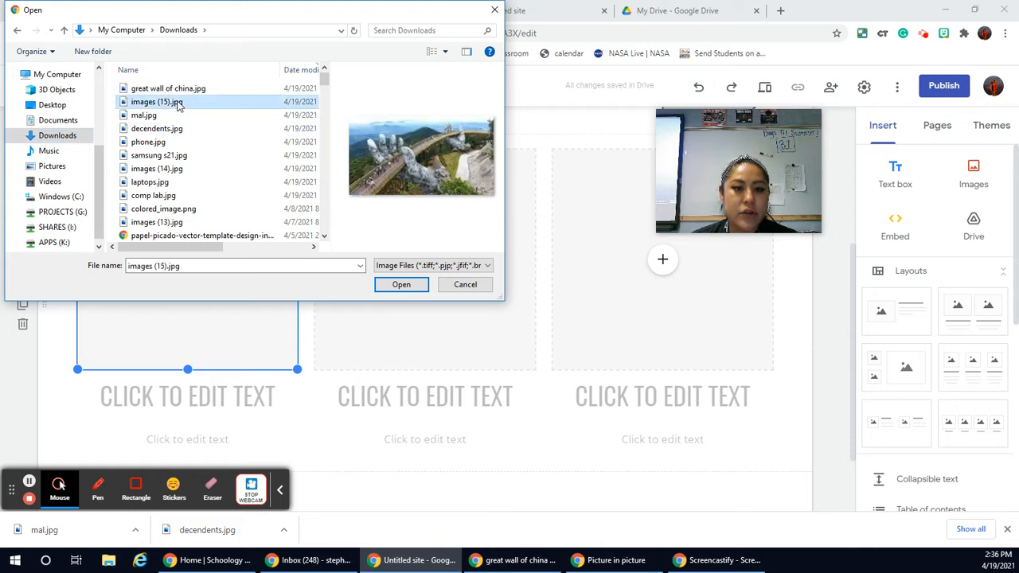
{"action": "left_click", "coordinate": [405, 288]}
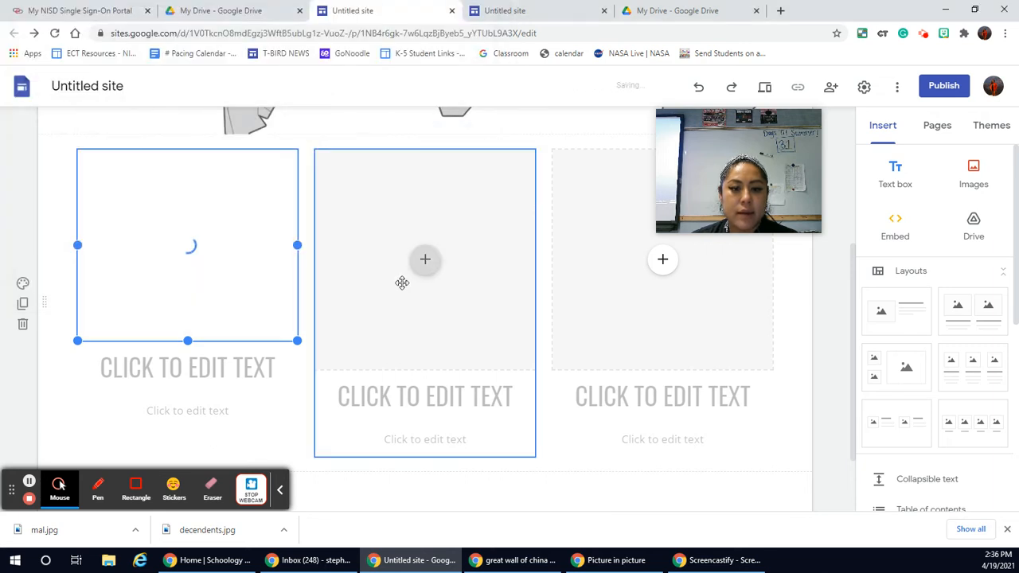
Step: Upload great wall of china.jpg from the Downloads folder into the middle image placeholder
{"action": "left_click", "coordinate": [425, 260]}
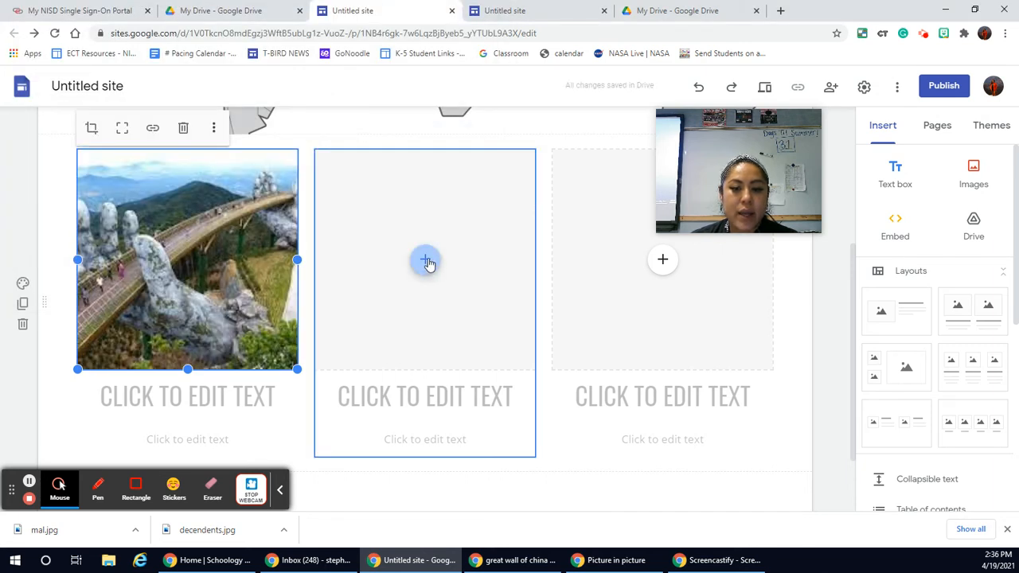
{"action": "left_click", "coordinate": [460, 301]}
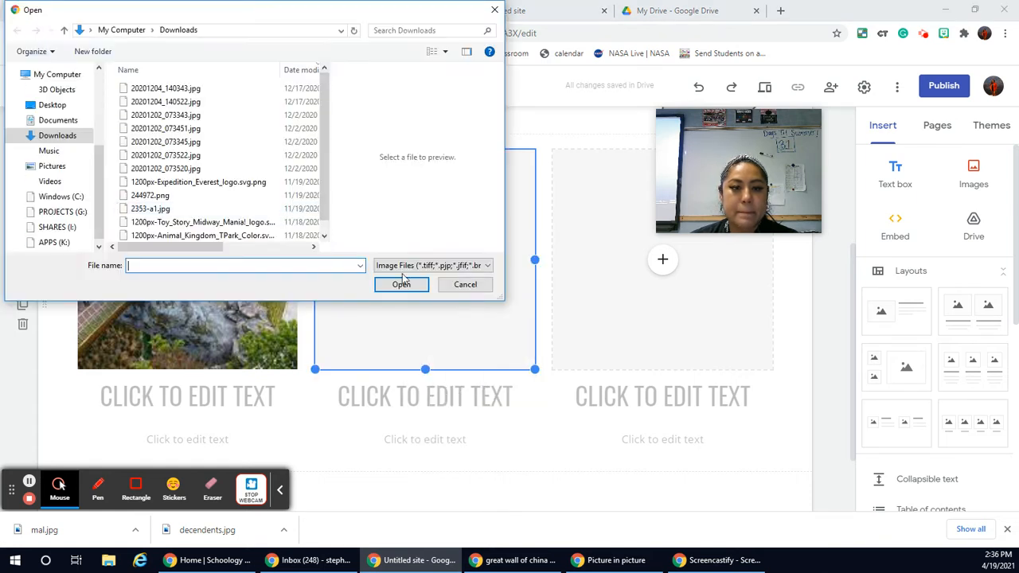
{"action": "left_click", "coordinate": [176, 92]}
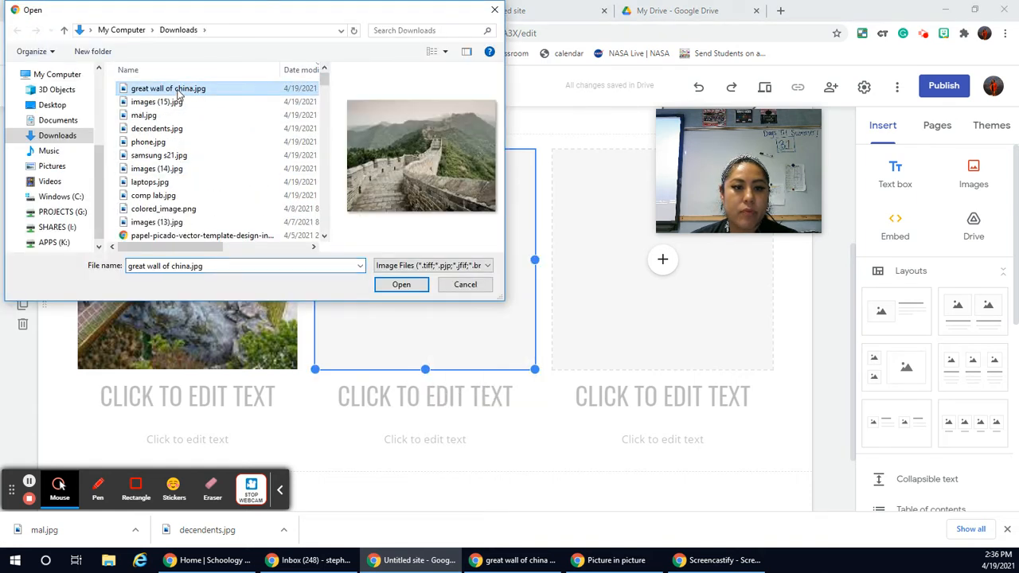
{"action": "left_click", "coordinate": [401, 284]}
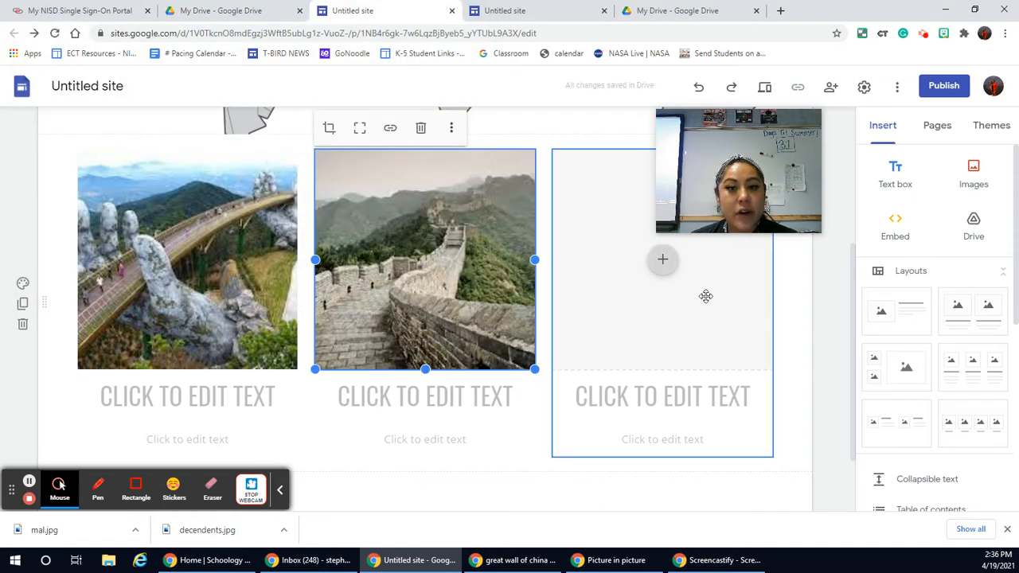
{"action": "left_click", "coordinate": [731, 187]}
{"action": "left_click_drag", "start_coordinate": [731, 187], "coordinate": [915, 331]}
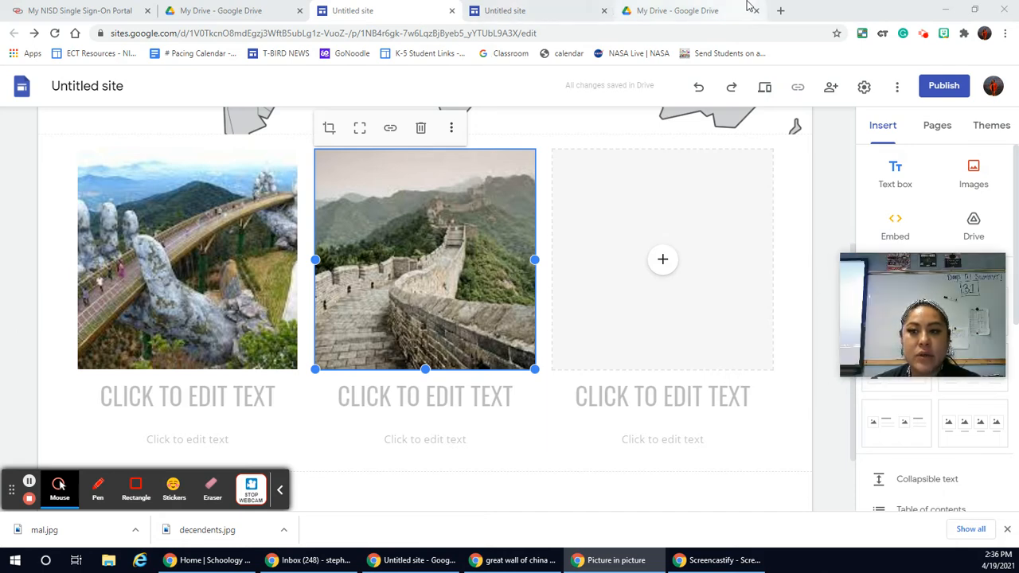
Step: Search Google for "mayan ruins" in a new browser tab and show the image results
{"action": "left_click", "coordinate": [783, 11]}
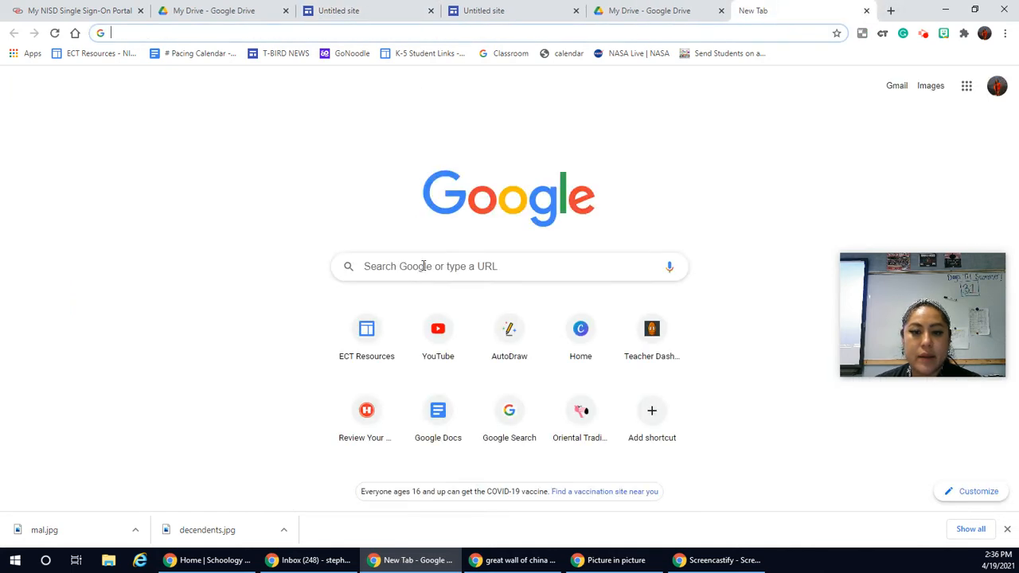
{"action": "left_click", "coordinate": [429, 266]}
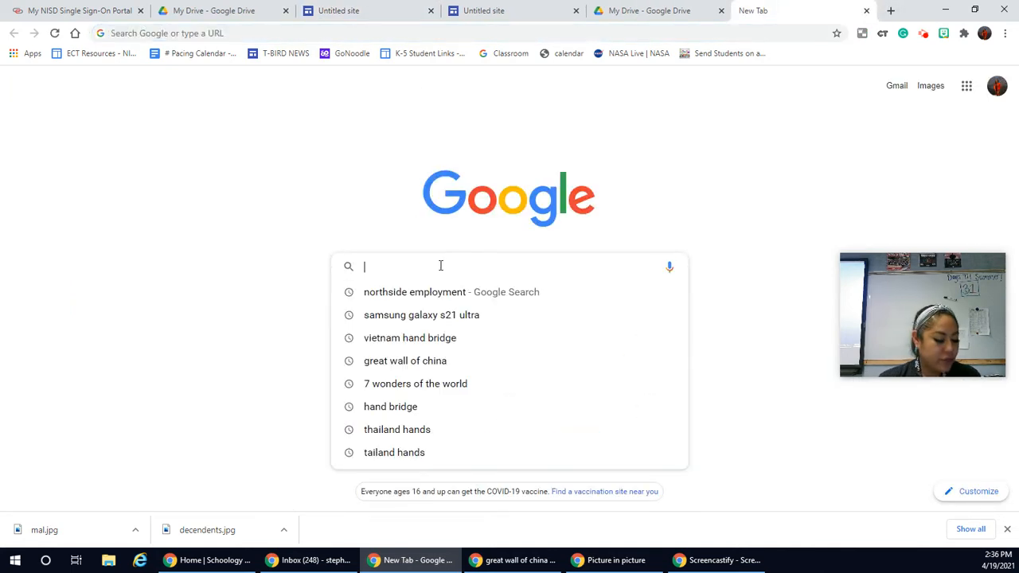
{"action": "type", "text": "mayan r"}
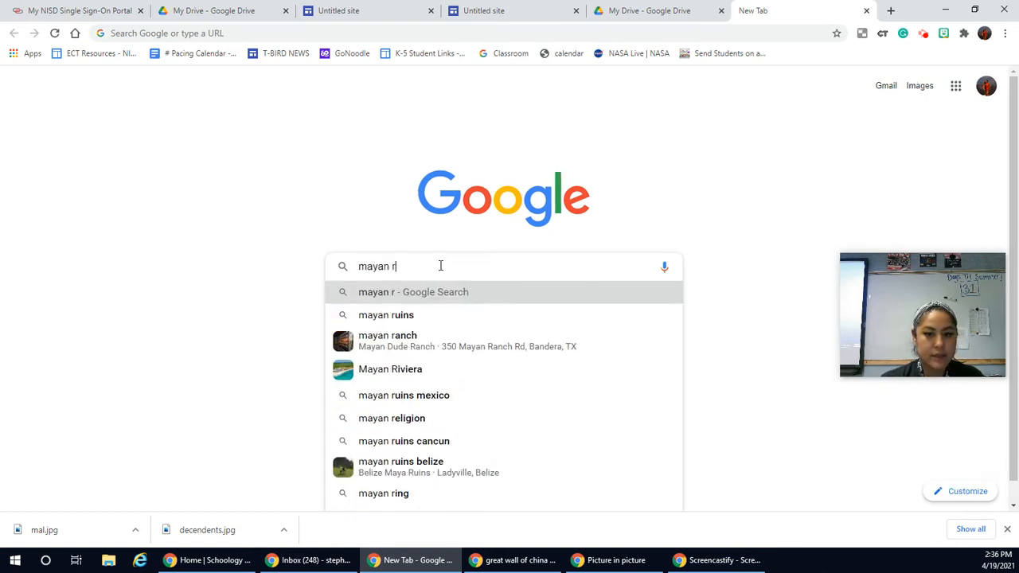
{"action": "left_click", "coordinate": [414, 319]}
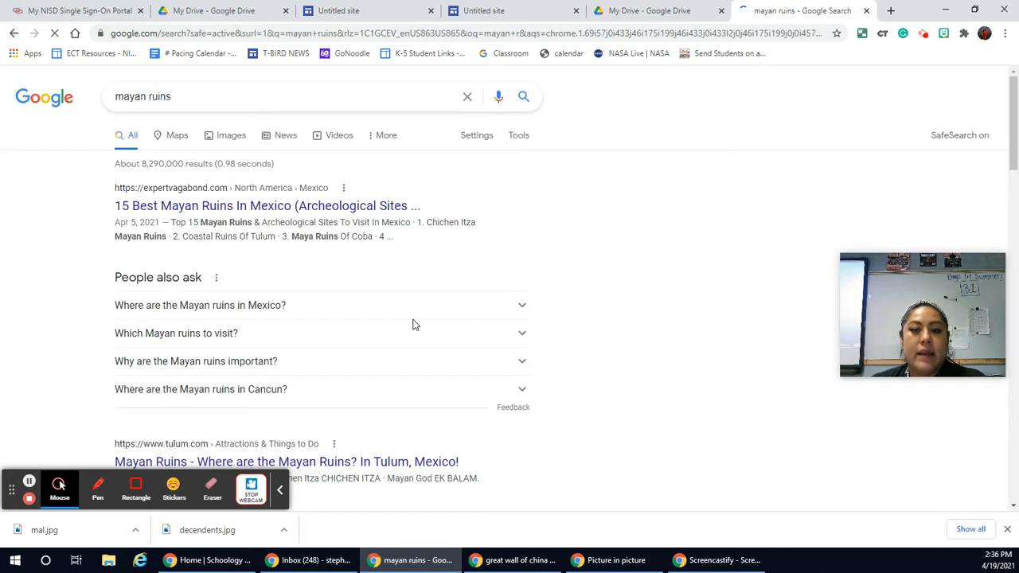
{"action": "left_click", "coordinate": [230, 142]}
{"action": "left_click", "coordinate": [230, 142]}
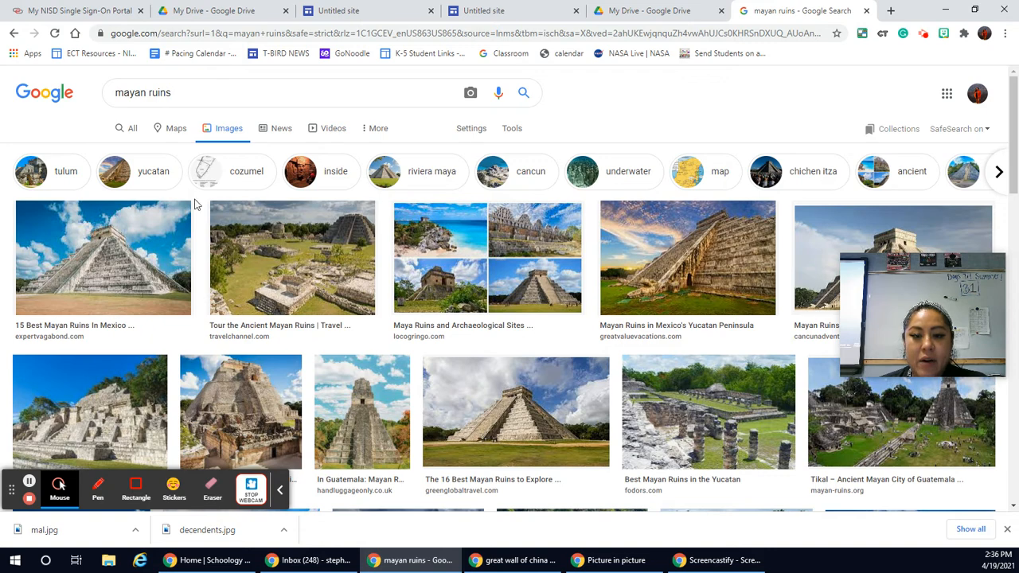
Step: Save the pyramid picture captioned "13 Marvelous Mayan Ruins in Mexico" to the Downloads folder as Mayan ruins
{"action": "scroll", "coordinate": [471, 310], "scroll_direction": "down", "scroll_amount": 3}
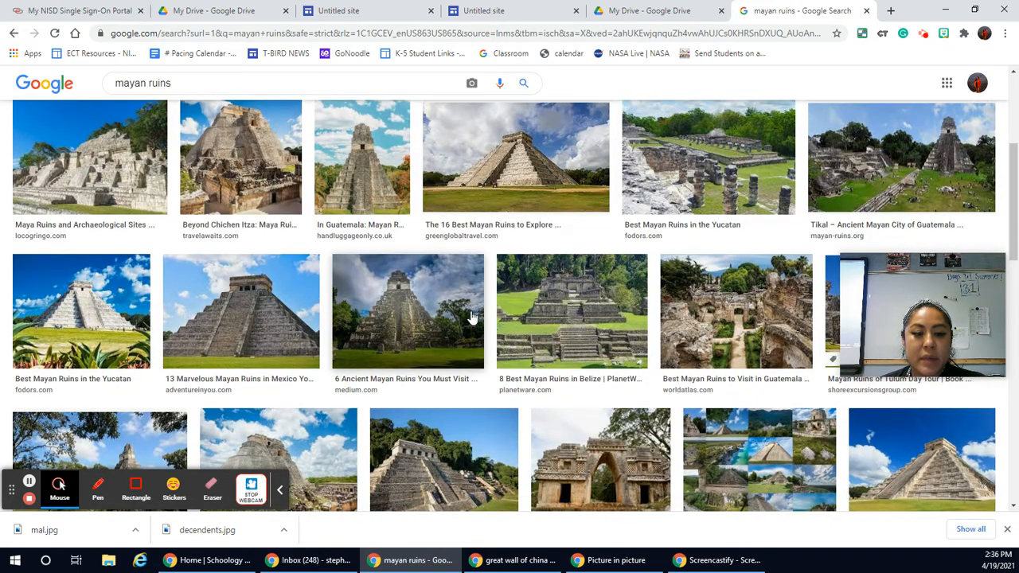
{"action": "scroll", "coordinate": [469, 322], "scroll_direction": "down", "scroll_amount": 2}
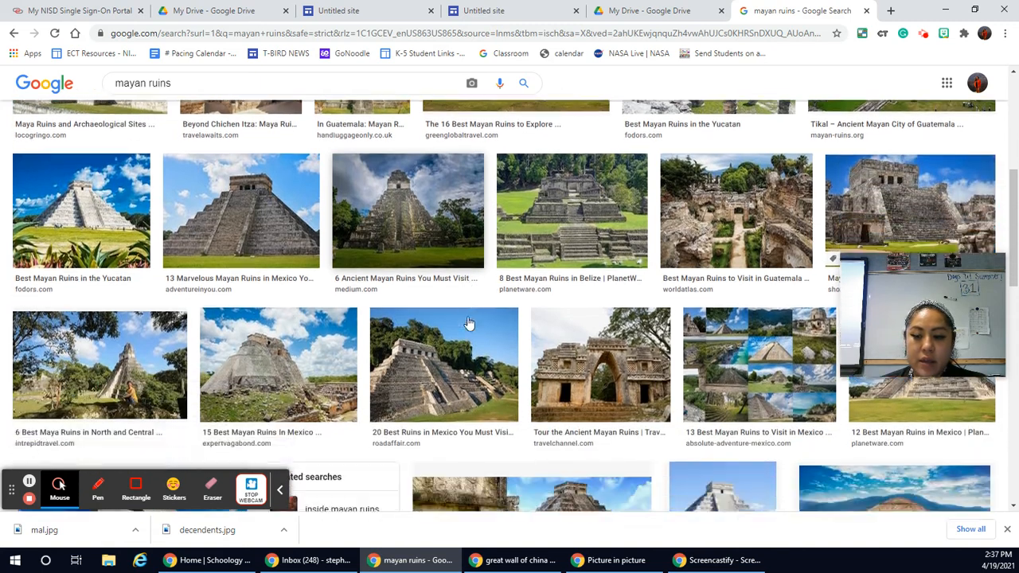
{"action": "scroll", "coordinate": [469, 322], "scroll_direction": "up", "scroll_amount": 3}
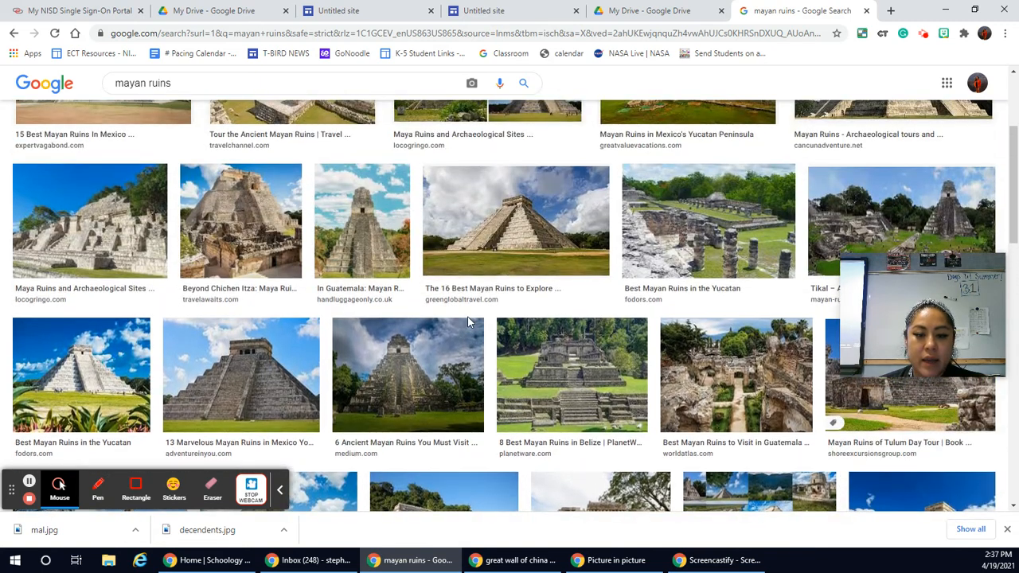
{"action": "right_click", "coordinate": [227, 372]}
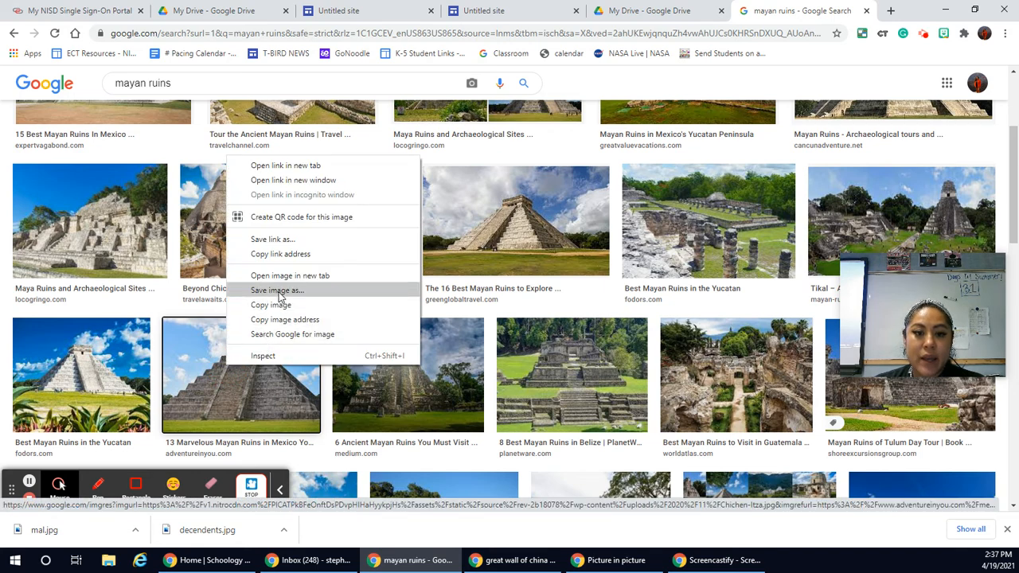
{"action": "left_click", "coordinate": [279, 293]}
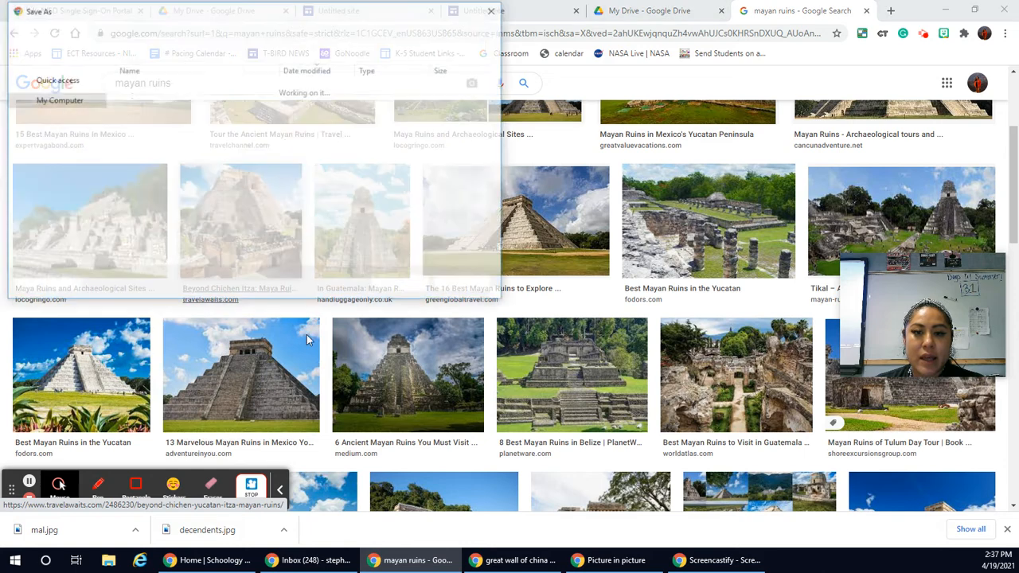
{"action": "left_click_drag", "start_coordinate": [207, 16], "coordinate": [429, 41]}
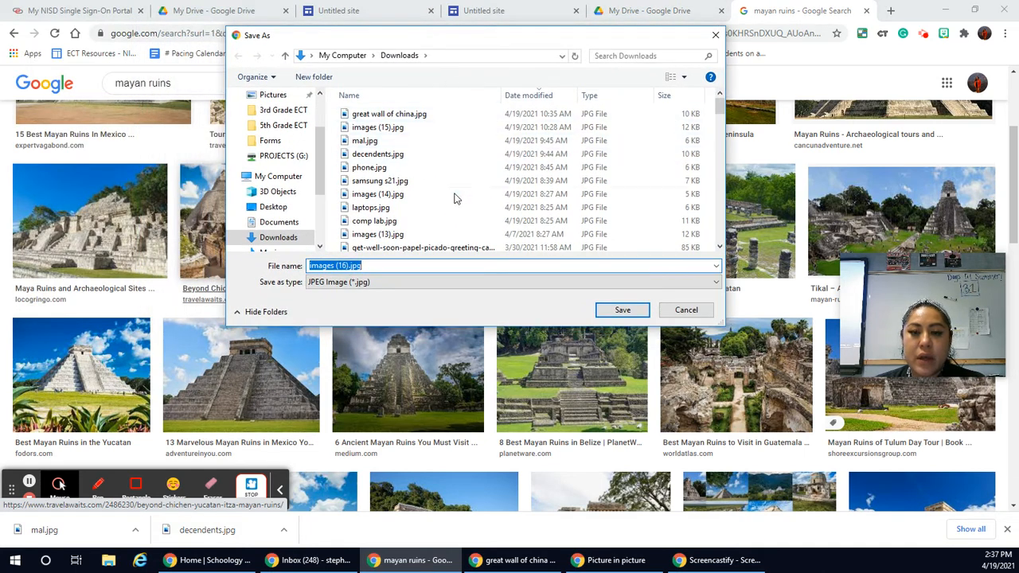
{"action": "left_click", "coordinate": [287, 241]}
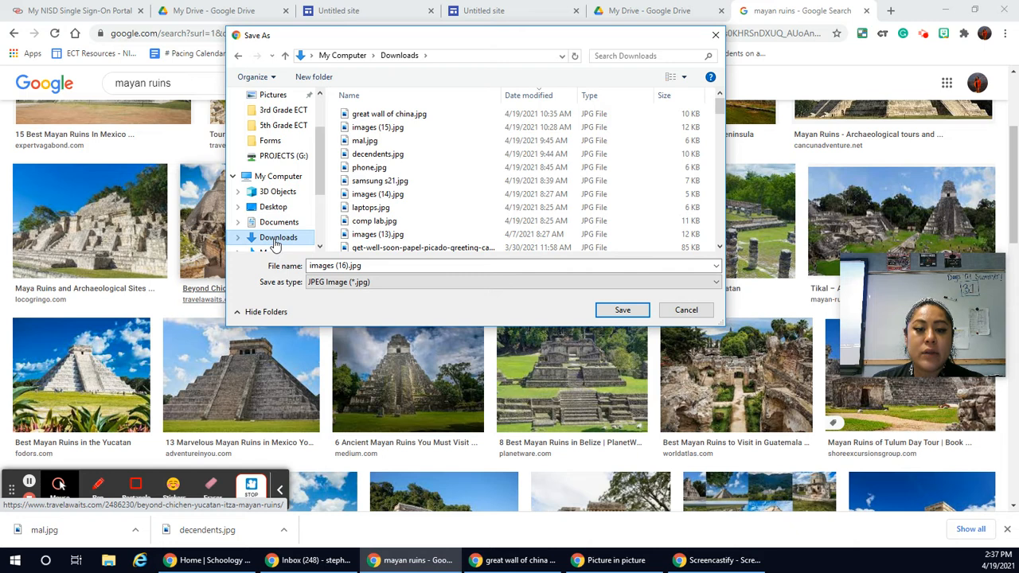
{"action": "left_click", "coordinate": [382, 266]}
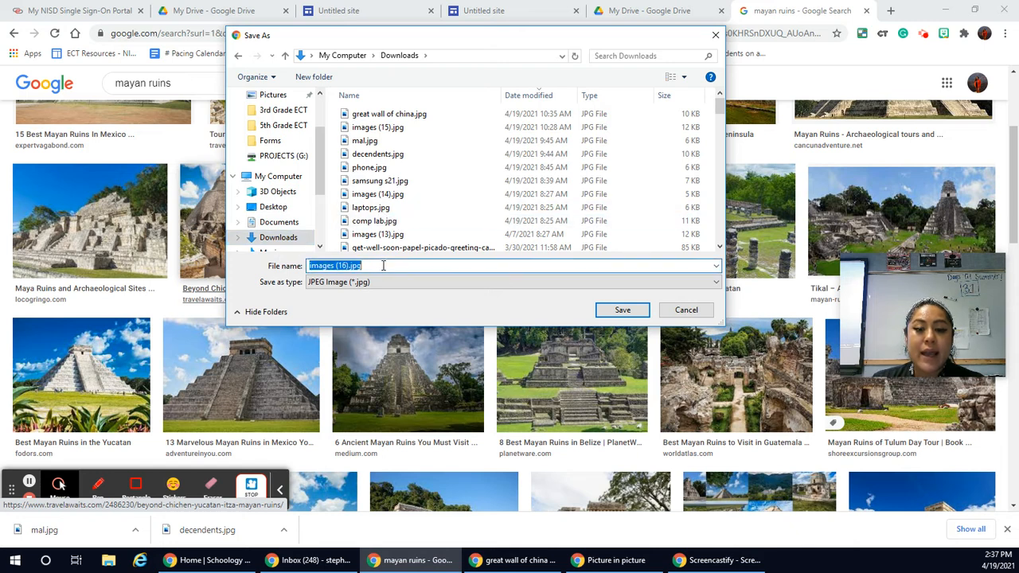
{"action": "left_click_drag", "start_coordinate": [386, 271], "coordinate": [312, 269]}
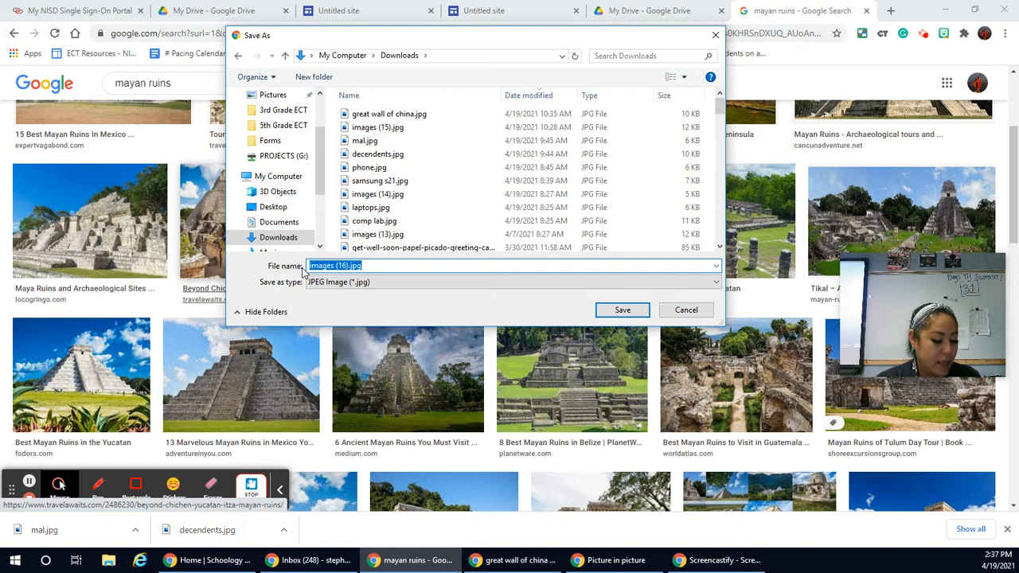
{"action": "type", "text": "Mayan ruins"}
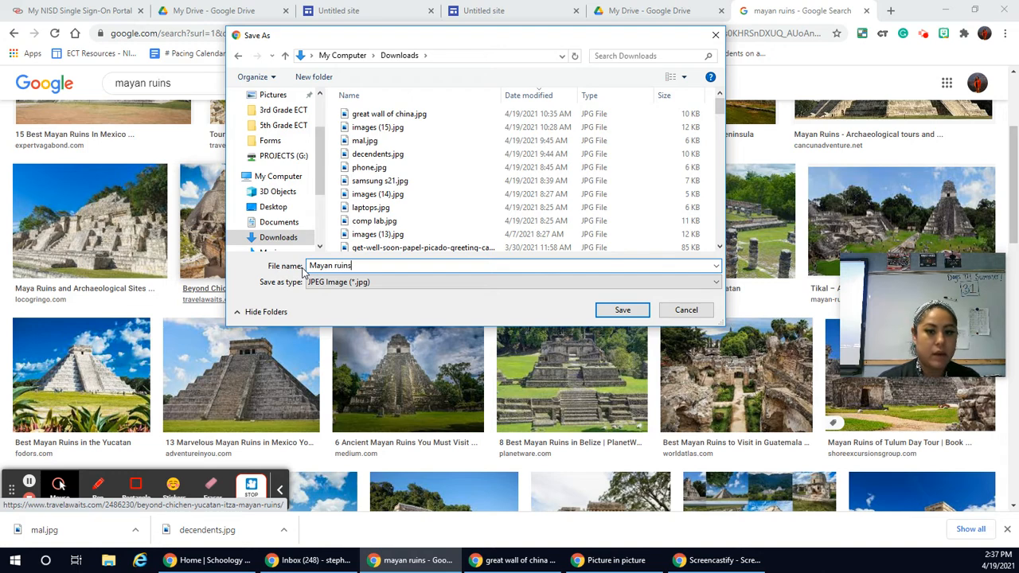
{"action": "left_click", "coordinate": [637, 317]}
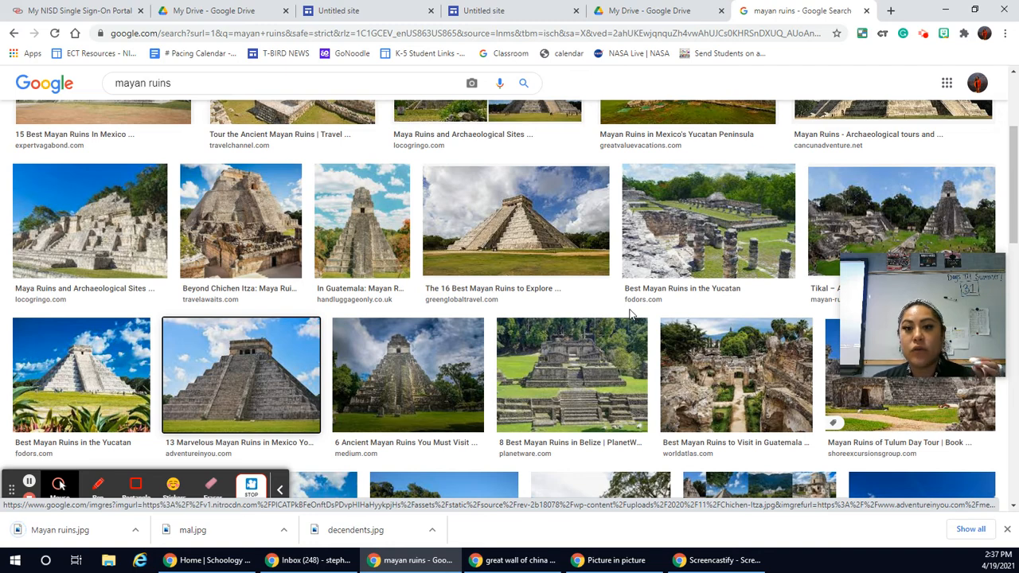
Step: Close the blank duplicate Untitled site tab and return to the site with the three-column image layout
{"action": "left_click", "coordinate": [512, 14]}
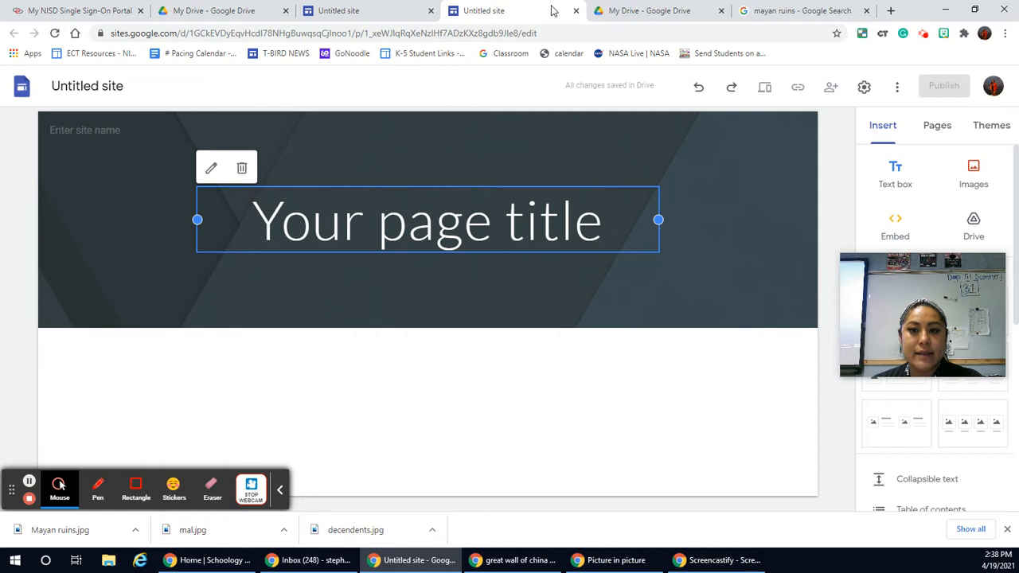
{"action": "left_click", "coordinate": [576, 11]}
{"action": "left_click", "coordinate": [387, 9]}
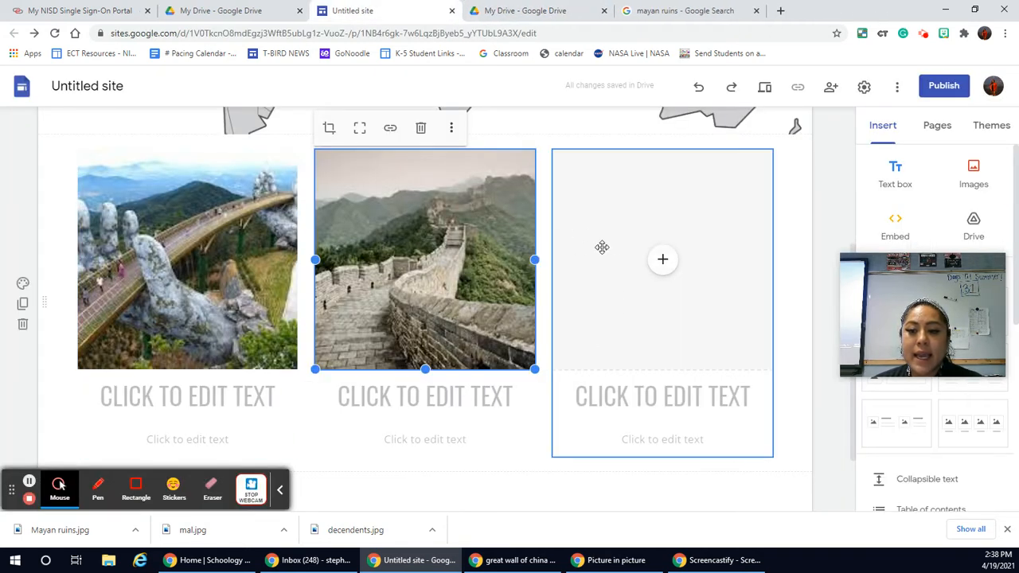
Step: Start an image upload for the third placeholder and select Mayan ruins.jpg in the Downloads folder
{"action": "left_click", "coordinate": [657, 261]}
{"action": "left_click", "coordinate": [656, 260]}
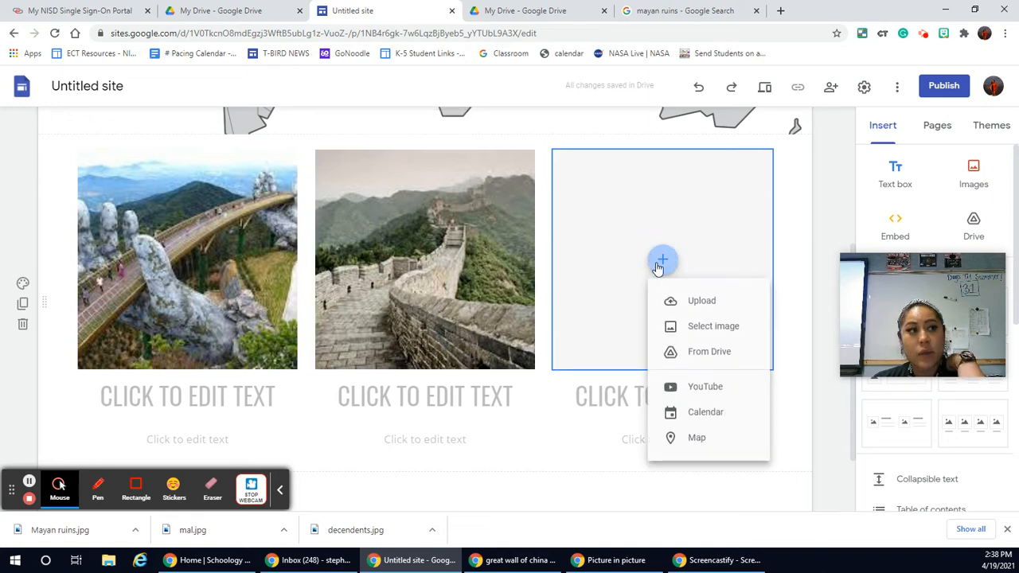
{"action": "left_click", "coordinate": [690, 302]}
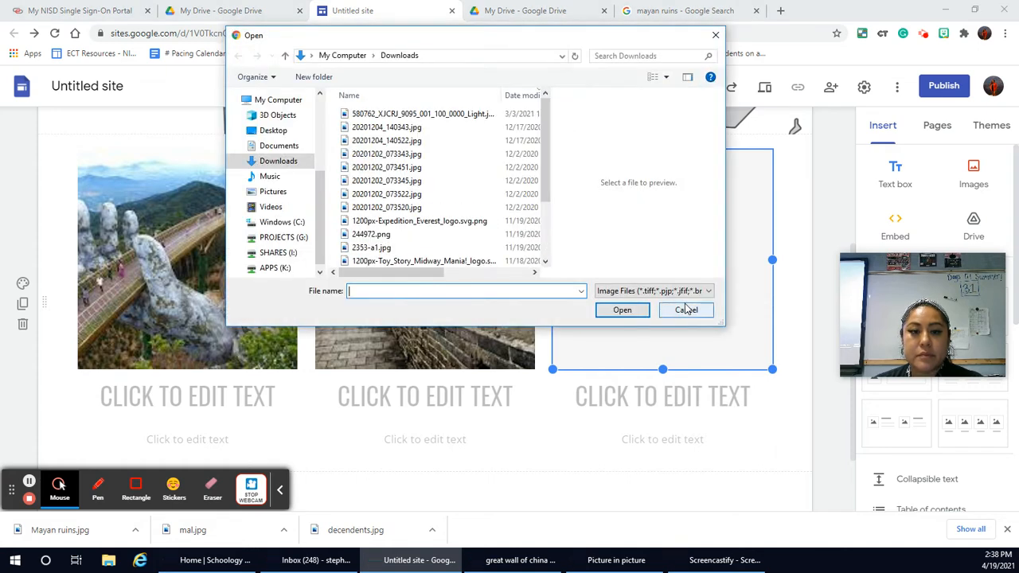
{"action": "left_click", "coordinate": [263, 164]}
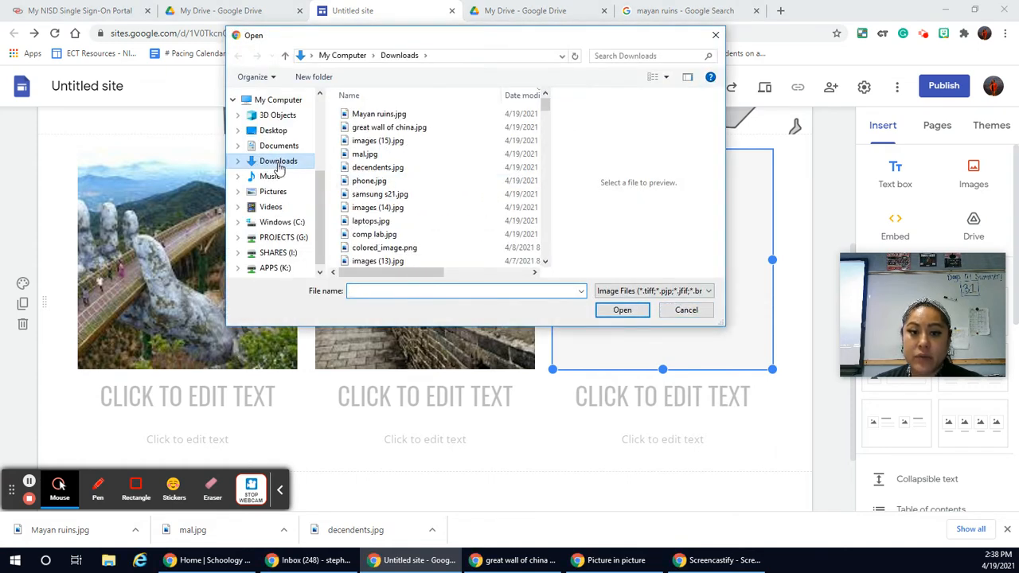
{"action": "left_click", "coordinate": [376, 115]}
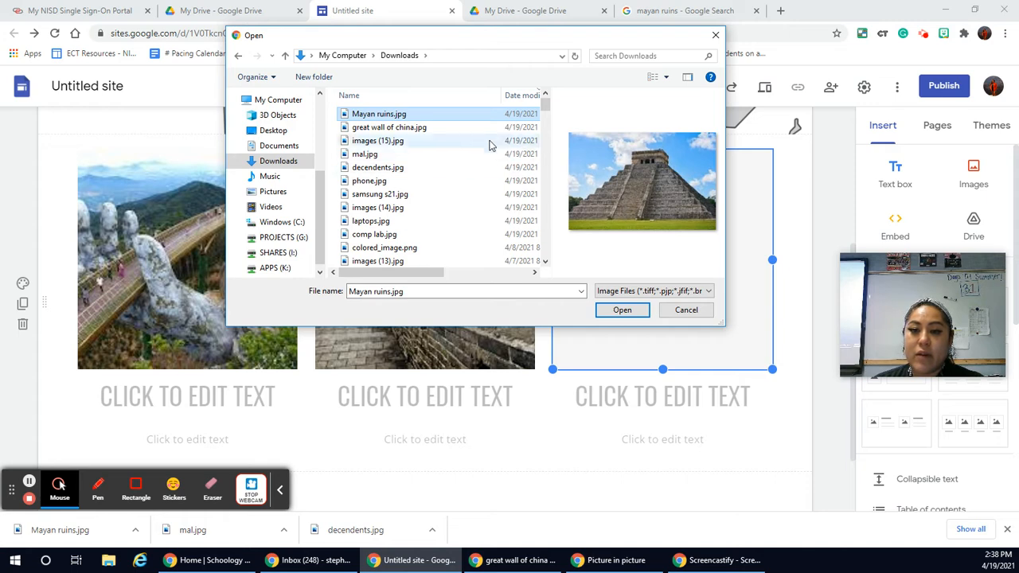
Step: Hide the preview pane in the file selection dialog and show it again
{"action": "left_click", "coordinate": [688, 78]}
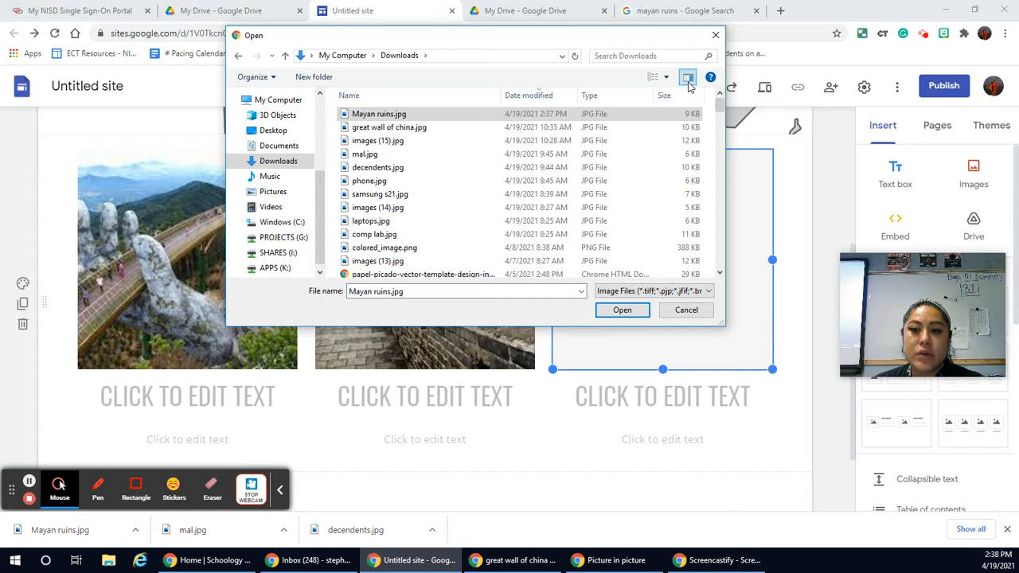
{"action": "left_click", "coordinate": [688, 79]}
{"action": "left_click", "coordinate": [688, 79]}
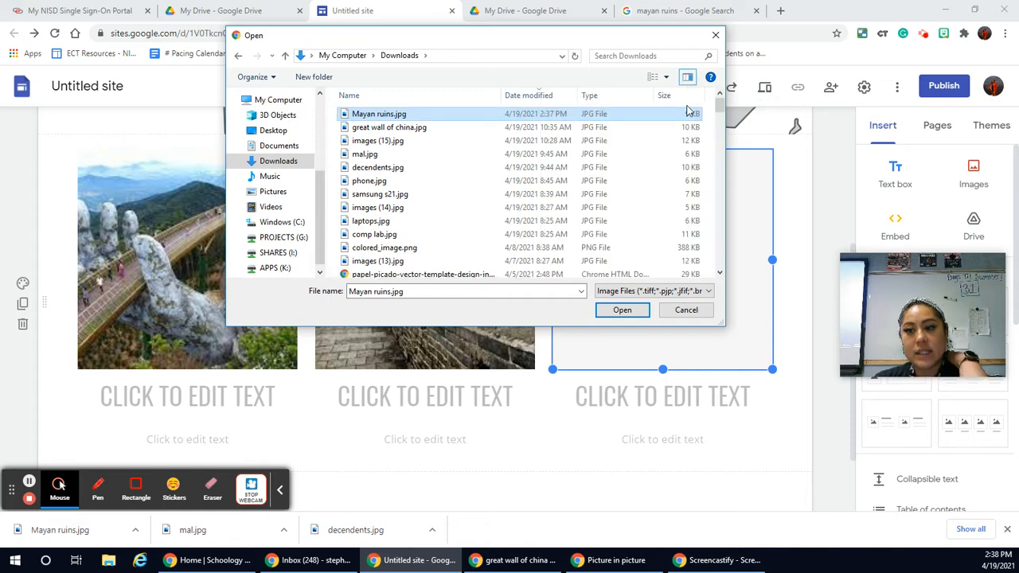
{"action": "left_click", "coordinate": [688, 78]}
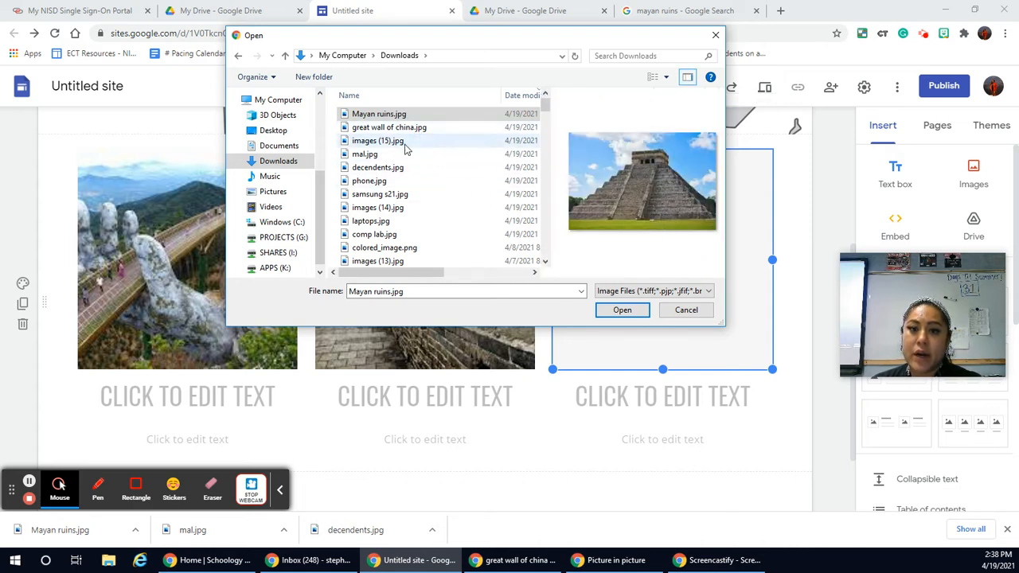
Step: Preview several other pictures in the Downloads folder, from images (14).jpg and samsung s21.jpg to great wall of china.jpg
{"action": "left_click", "coordinate": [385, 208]}
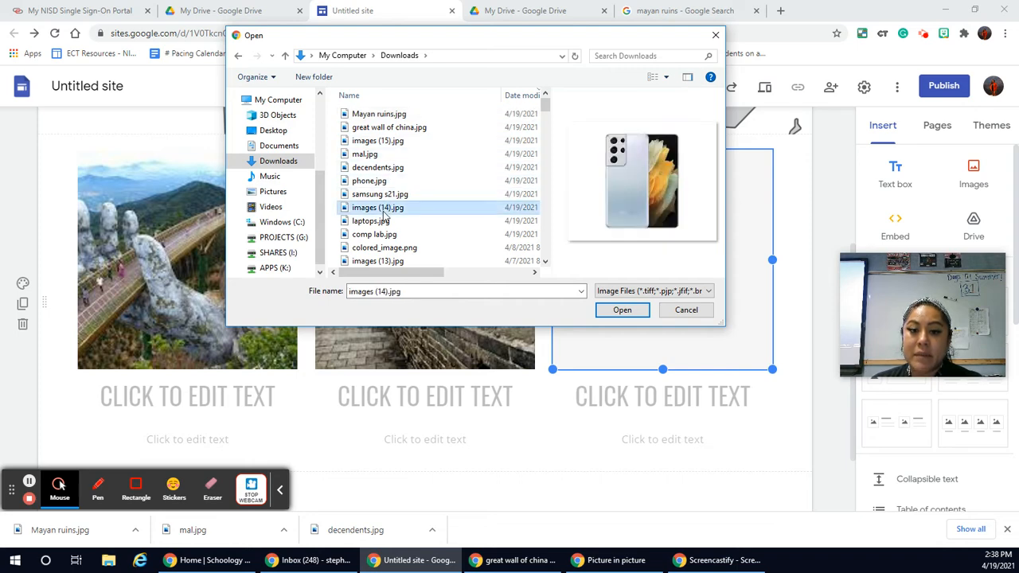
{"action": "left_click", "coordinate": [386, 195]}
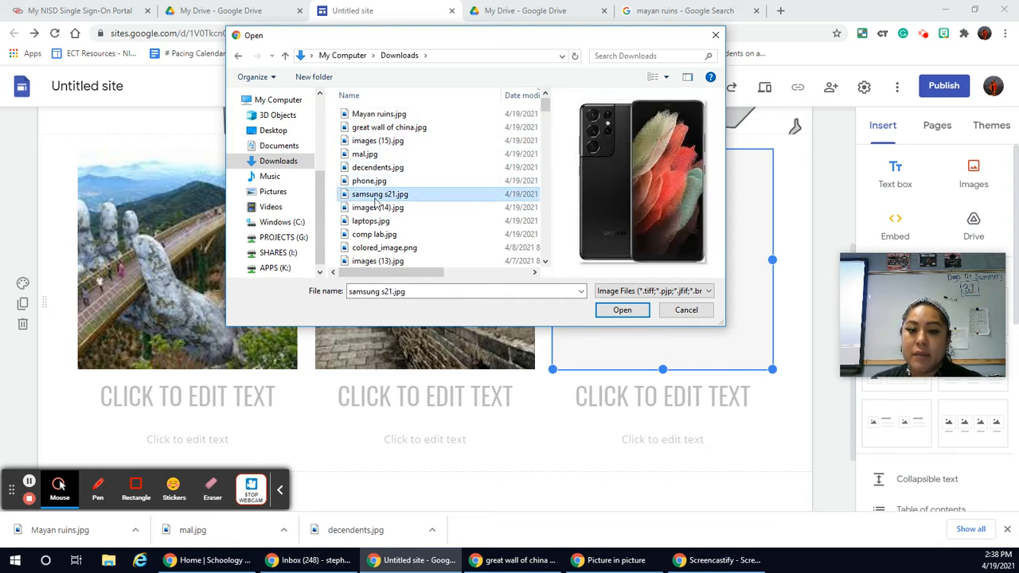
{"action": "left_click", "coordinate": [374, 207]}
{"action": "left_click", "coordinate": [371, 220]}
{"action": "left_click", "coordinate": [373, 207]}
{"action": "left_click", "coordinate": [371, 181]}
{"action": "left_click", "coordinate": [369, 153]}
{"action": "left_click", "coordinate": [371, 140]}
{"action": "left_click", "coordinate": [375, 127]}
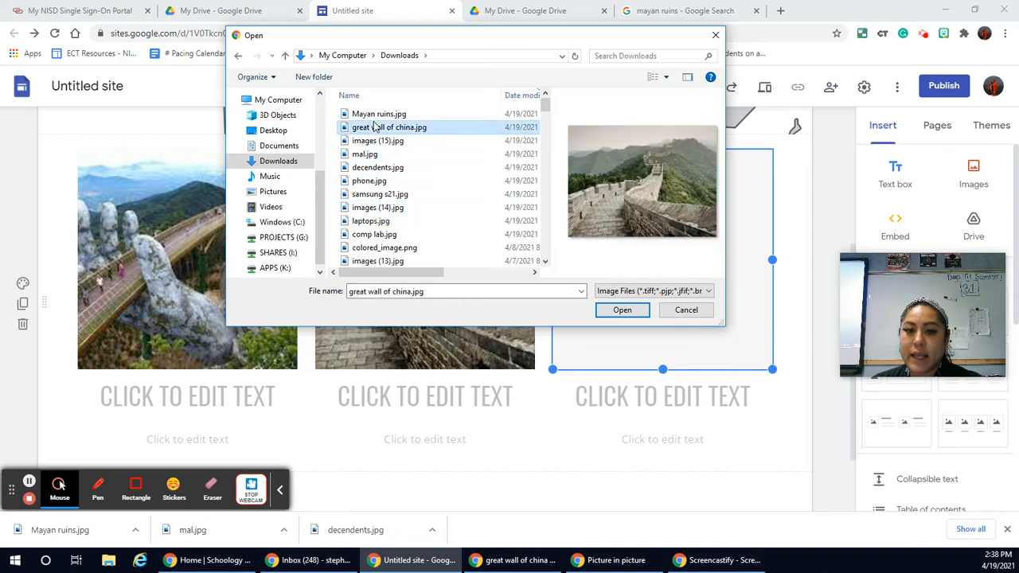
Step: Select Mayan ruins.jpg in the Downloads folder and upload it into the third image placeholder
{"action": "left_click", "coordinate": [378, 116]}
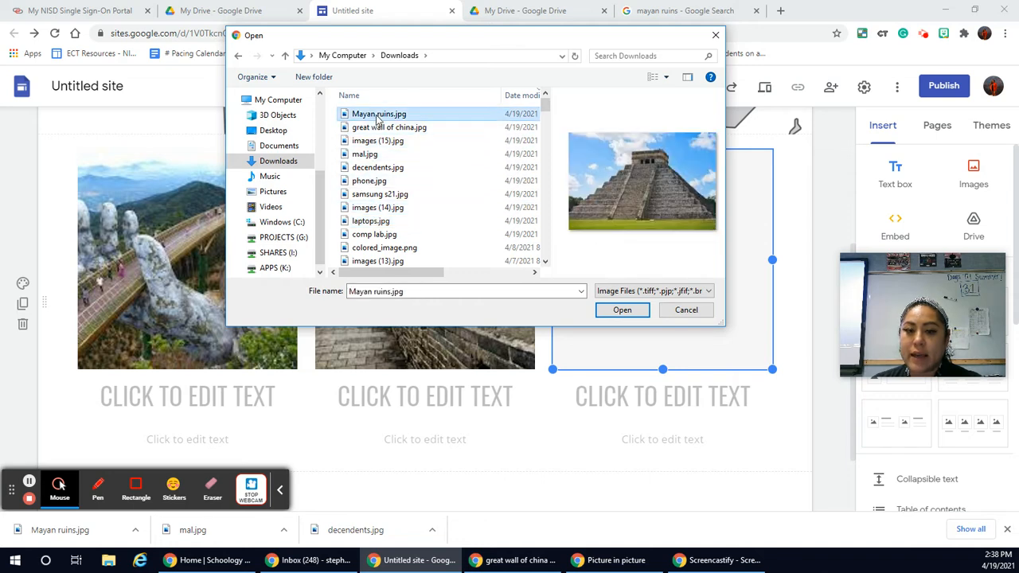
{"action": "left_click", "coordinate": [625, 311]}
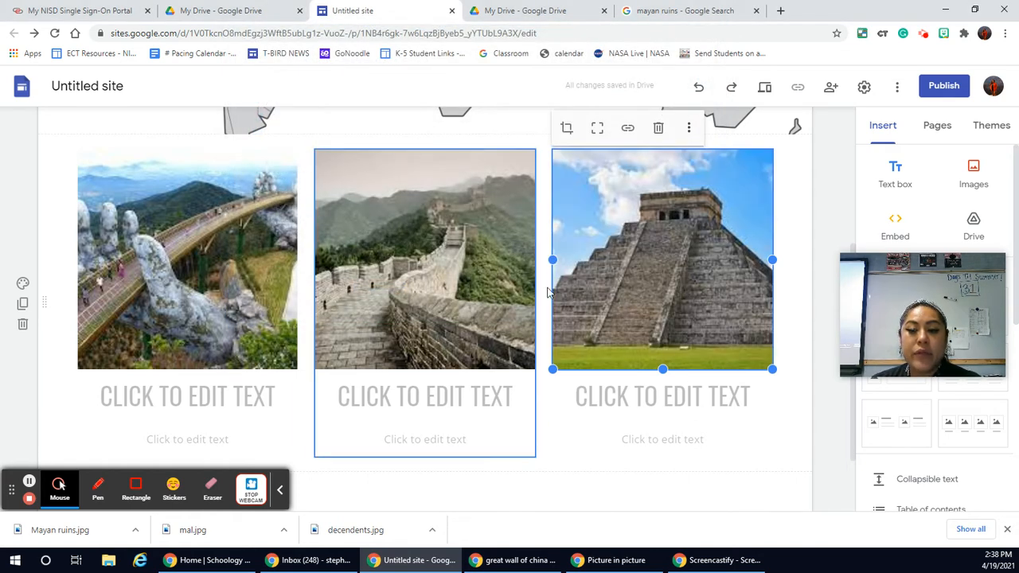
Step: Look over the three placeholder headings below the images and review the page from its banner to the image row
{"action": "left_click", "coordinate": [138, 400]}
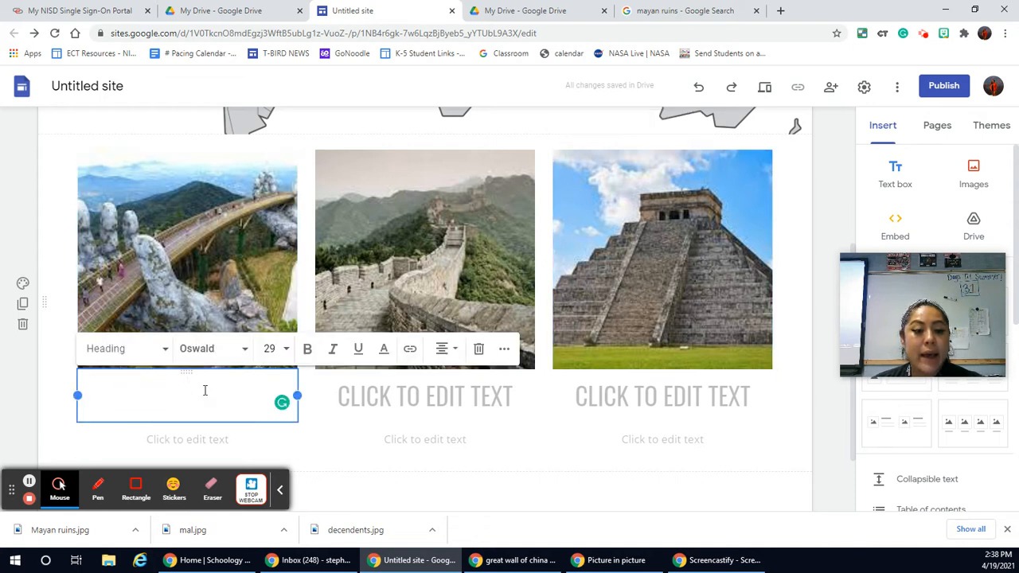
{"action": "left_click", "coordinate": [340, 390]}
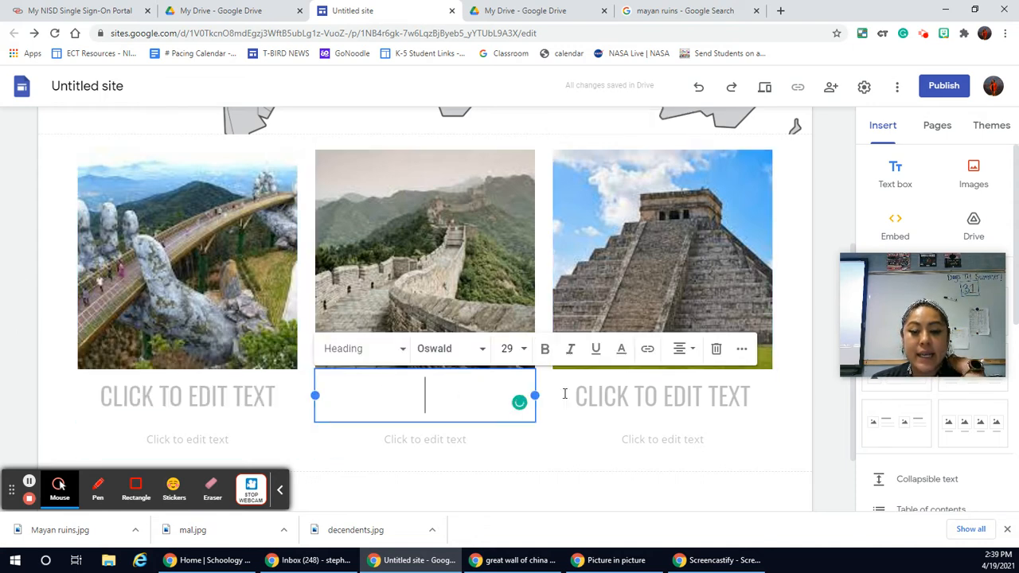
{"action": "left_click", "coordinate": [605, 393]}
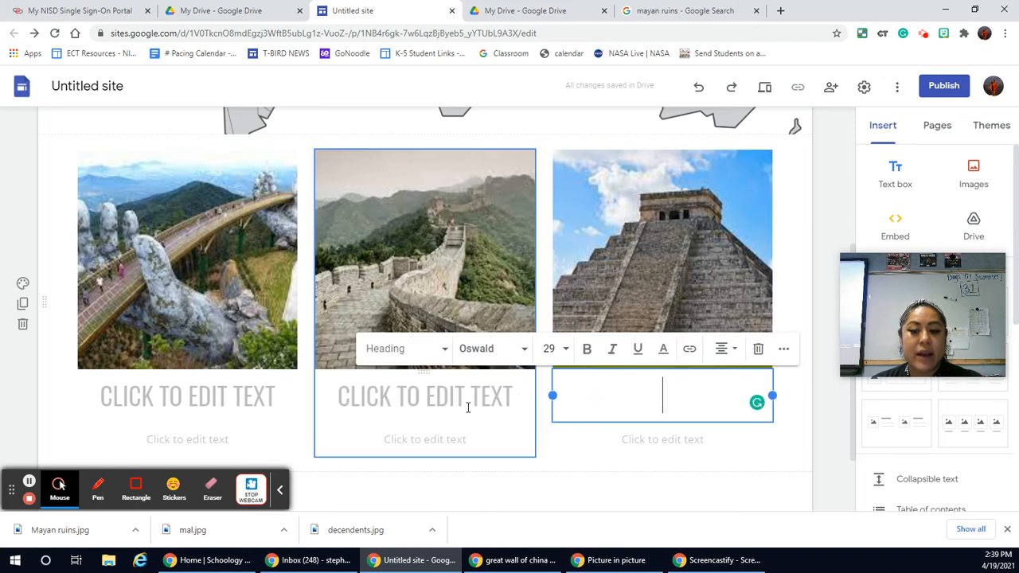
{"action": "scroll", "coordinate": [469, 408], "scroll_direction": "down", "scroll_amount": 1}
{"action": "scroll", "coordinate": [468, 410], "scroll_direction": "down", "scroll_amount": 1}
{"action": "scroll", "coordinate": [468, 412], "scroll_direction": "up", "scroll_amount": 4}
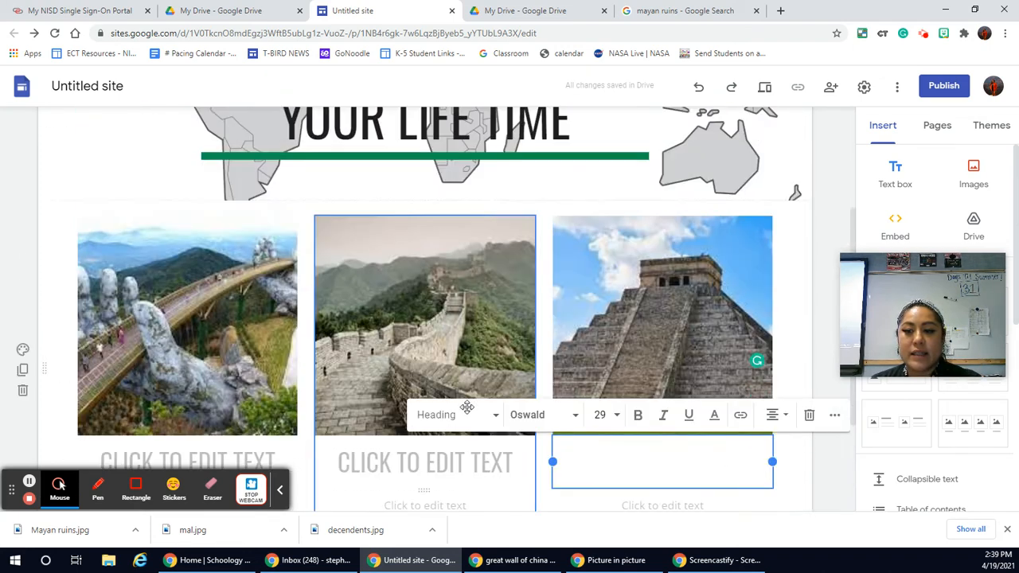
{"action": "scroll", "coordinate": [467, 407], "scroll_direction": "down", "scroll_amount": 2}
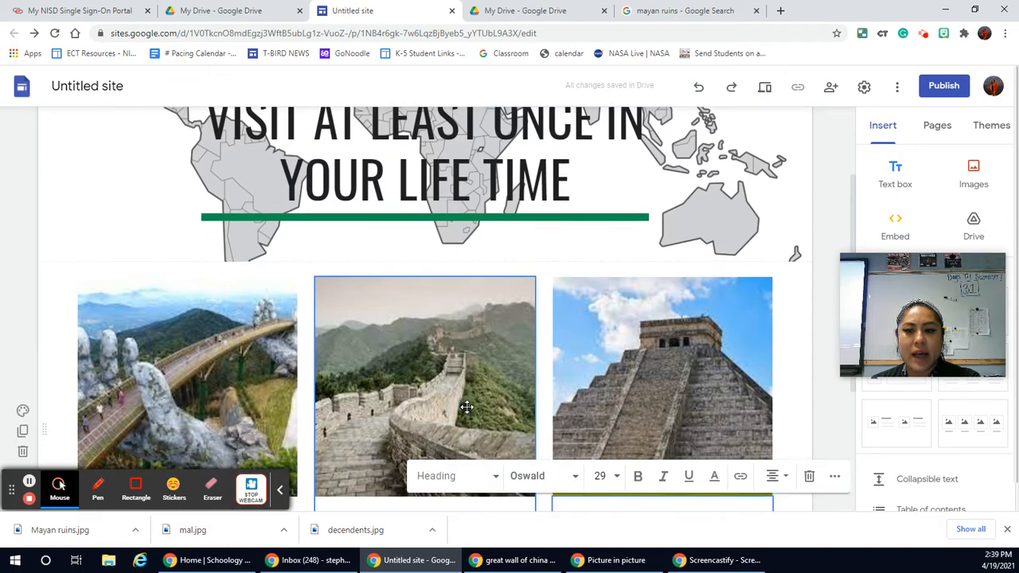
{"action": "scroll", "coordinate": [468, 408], "scroll_direction": "up", "scroll_amount": 2}
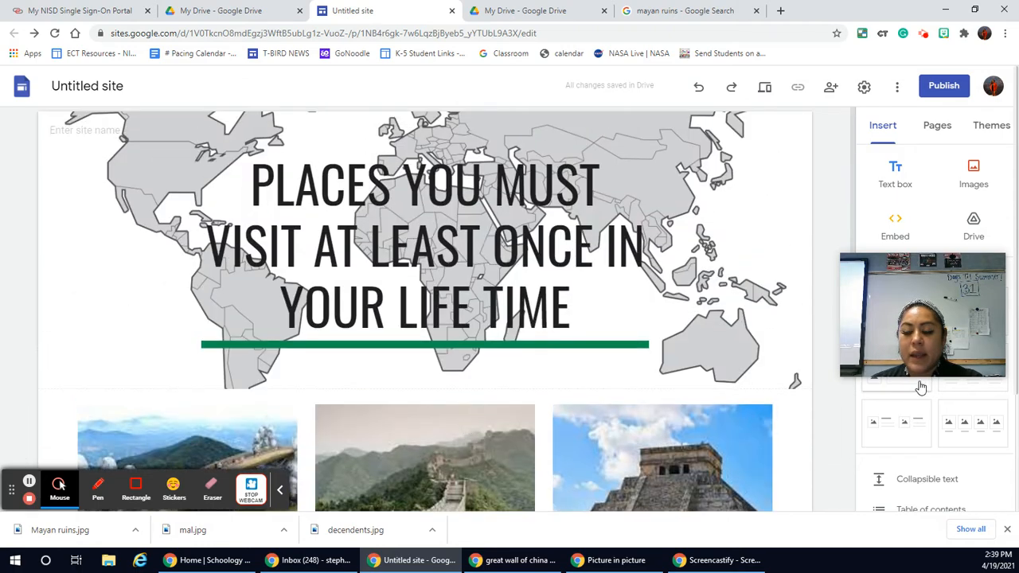
{"action": "scroll", "coordinate": [598, 289], "scroll_direction": "down", "scroll_amount": 4}
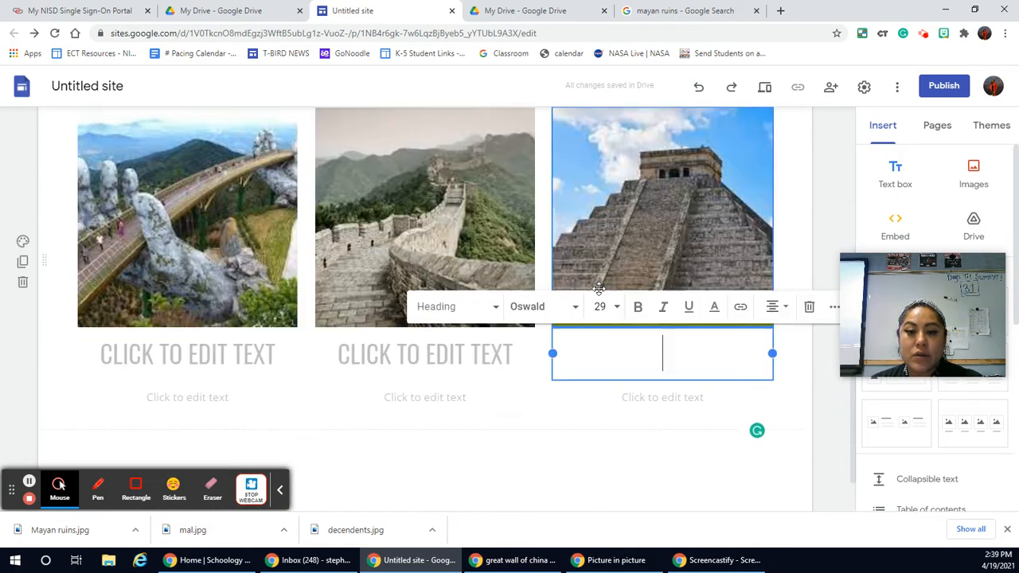
{"action": "scroll", "coordinate": [629, 364], "scroll_direction": "up", "scroll_amount": 2}
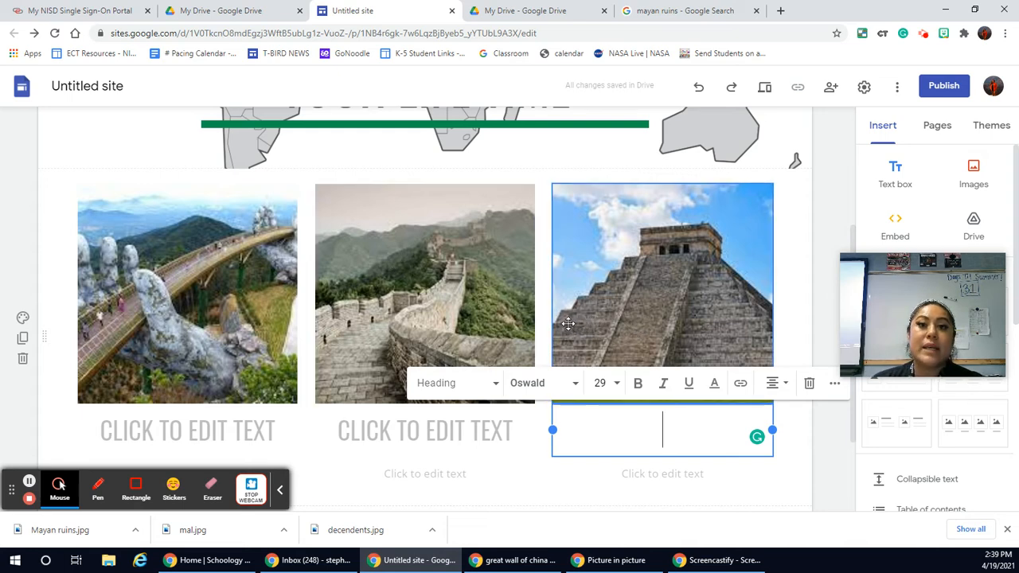
Step: Preview the site, look through the banner and the three landmark images, and return to editing
{"action": "left_click", "coordinate": [765, 89]}
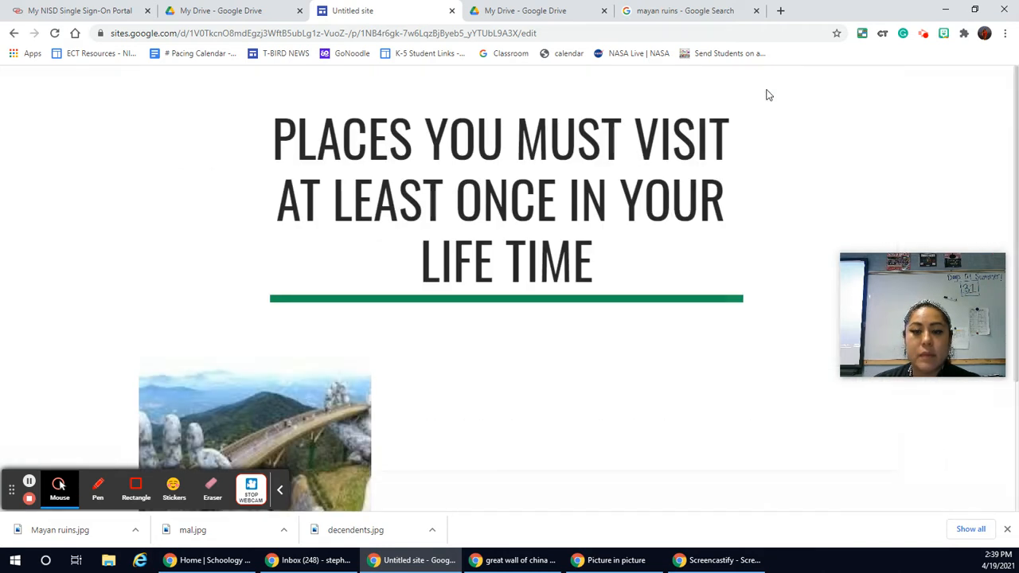
{"action": "left_click_drag", "start_coordinate": [927, 255], "coordinate": [953, 15]}
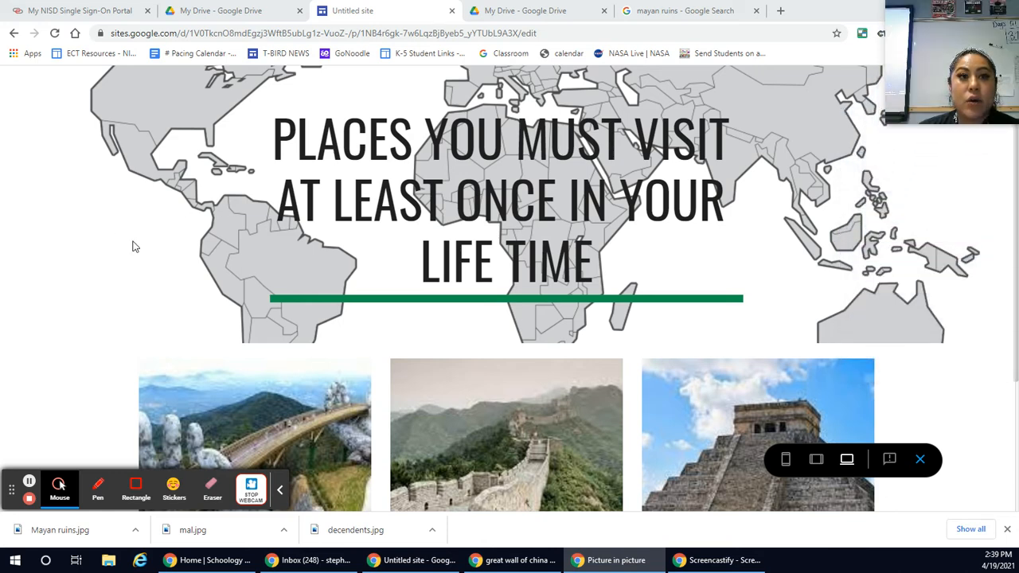
{"action": "scroll", "coordinate": [137, 247], "scroll_direction": "down", "scroll_amount": 3}
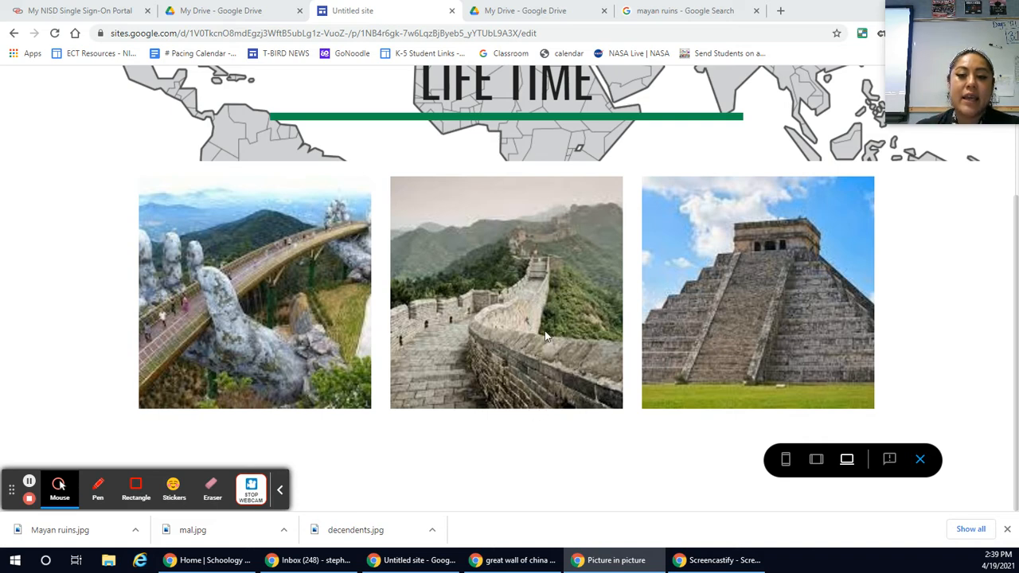
{"action": "left_click", "coordinate": [465, 449]}
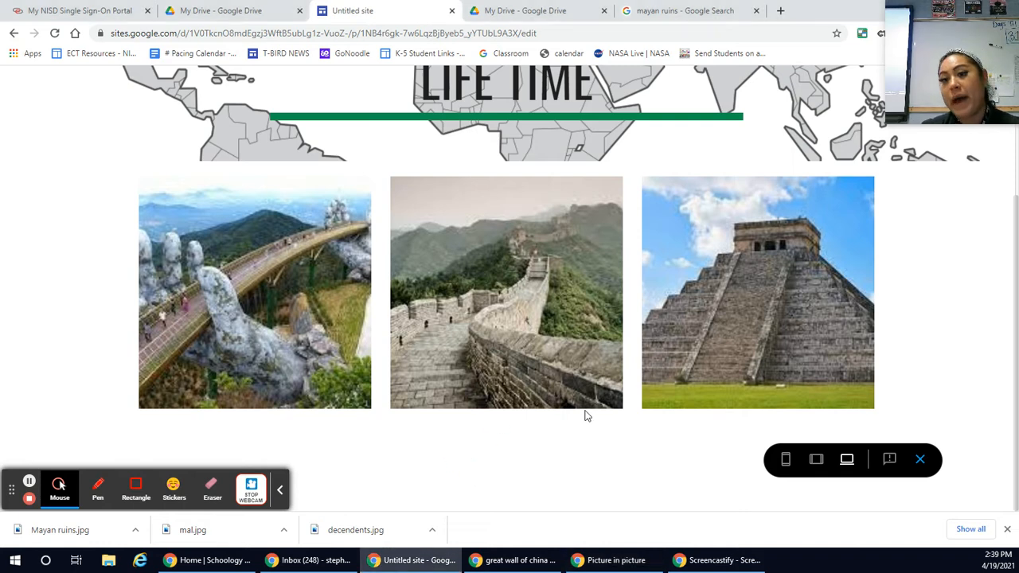
{"action": "left_click", "coordinate": [920, 460]}
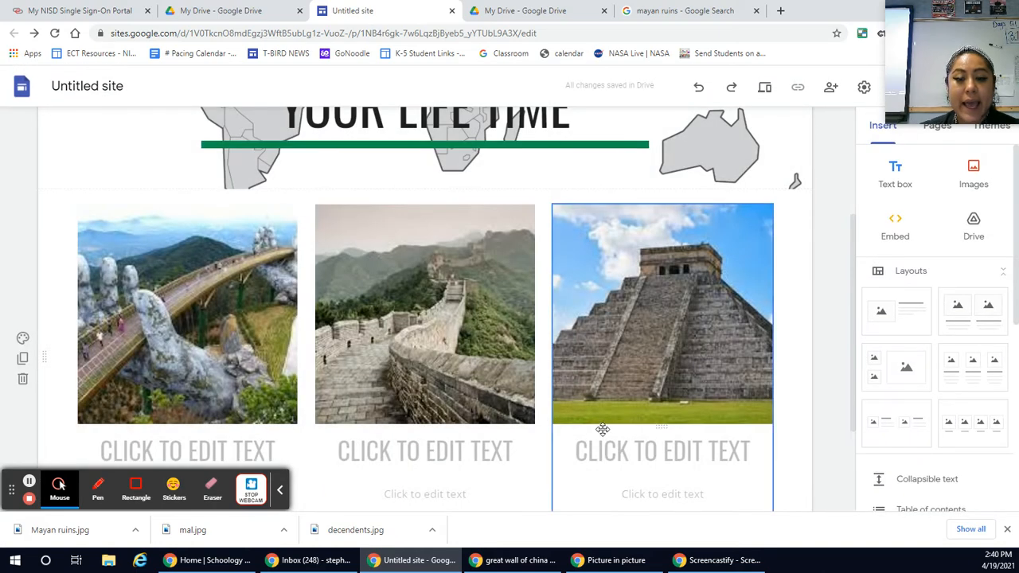
Step: Enter "GREAT WALL OF CHINA" as the heading below the middle image
{"action": "scroll", "coordinate": [606, 431], "scroll_direction": "down", "scroll_amount": 1}
{"action": "left_click", "coordinate": [416, 390]}
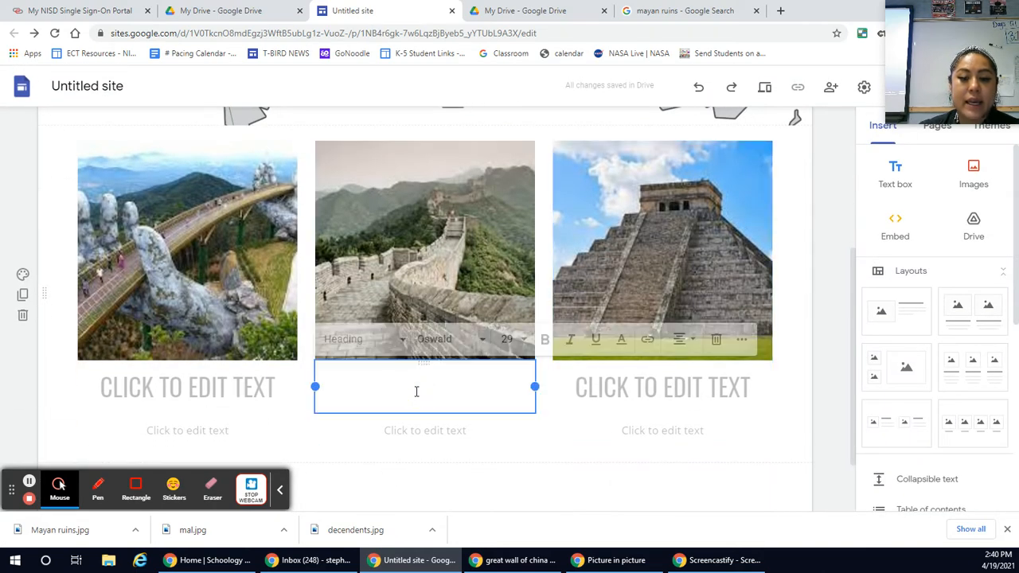
{"action": "type", "text": "GRE"}
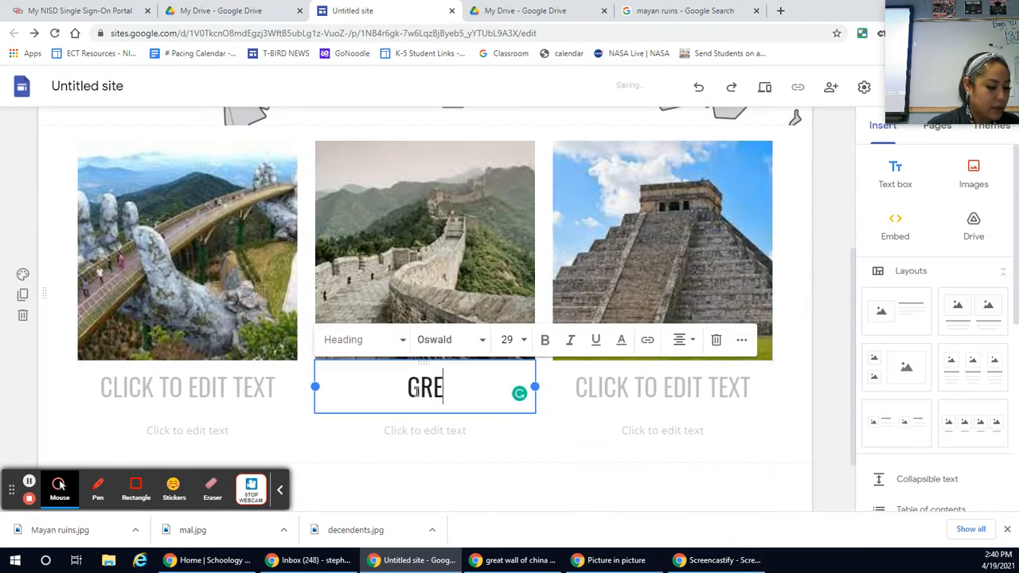
{"action": "type", "text": "AT WALL OF CHING"}
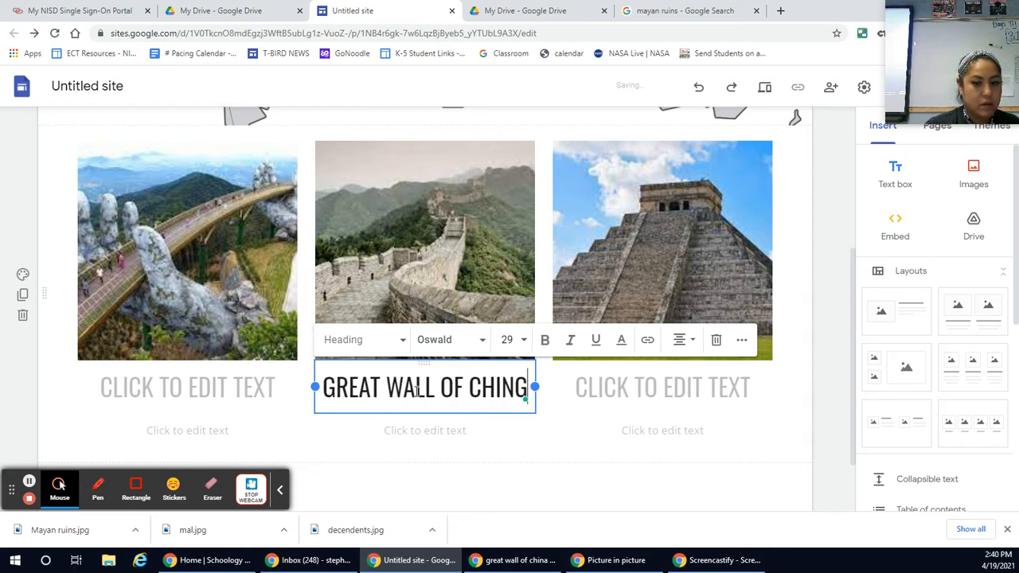
{"action": "key", "text": "BackSpace"}
{"action": "type", "text": "A"}
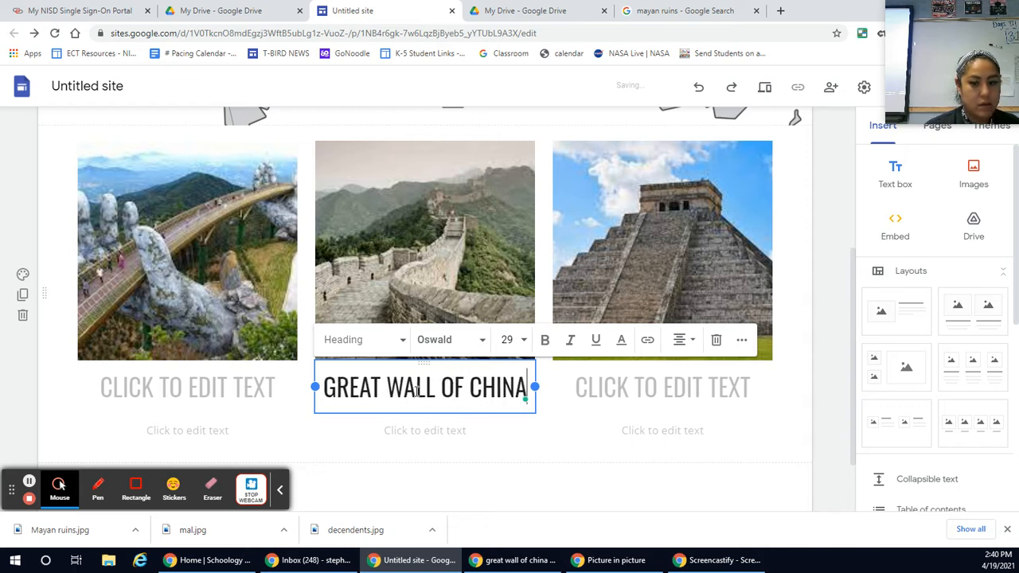
Step: Enter "MAYAN RUINS" as the heading below the pyramid image
{"action": "left_click", "coordinate": [689, 398]}
{"action": "type", "text": "MAYAN RUINS"}
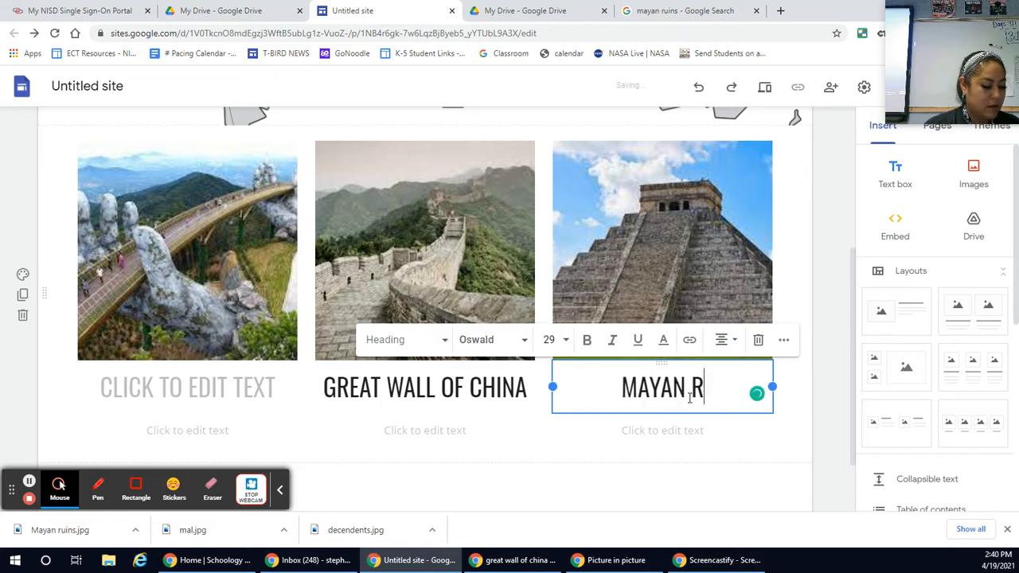
Step: Find the name of the bridge in the first image by searching Google Images for "vietam bridge" and opening the Wikipedia result
{"action": "left_click", "coordinate": [229, 387]}
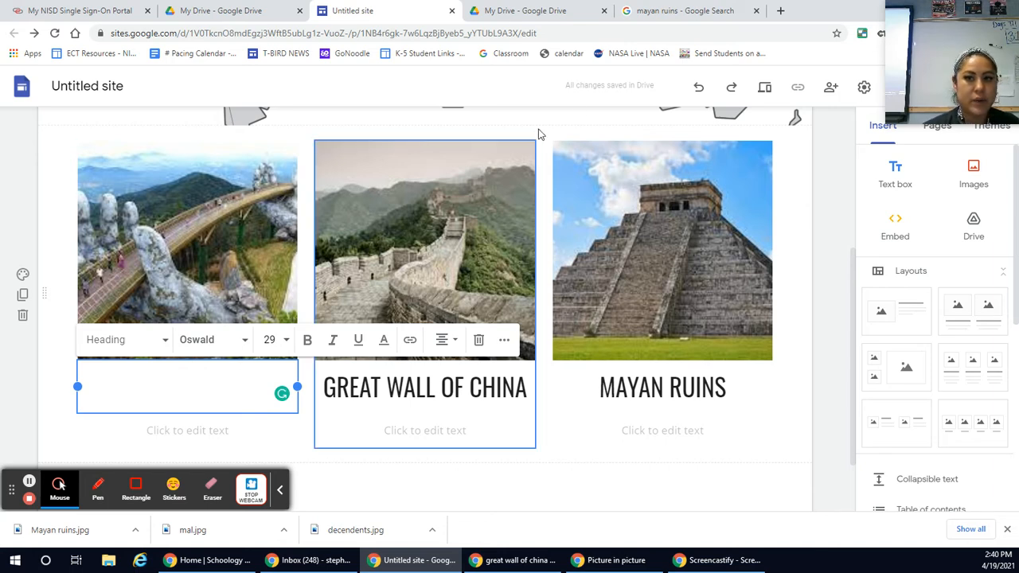
{"action": "left_click", "coordinate": [684, 10]}
{"action": "scroll", "coordinate": [380, 219], "scroll_direction": "up", "scroll_amount": 3}
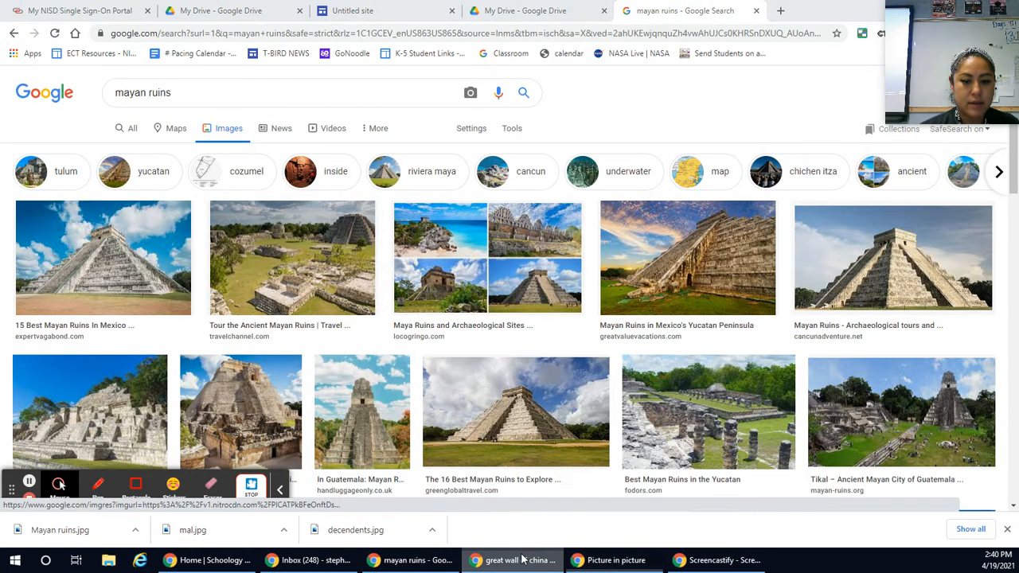
{"action": "left_click", "coordinate": [281, 92]}
{"action": "triple_click", "coordinate": [179, 86]}
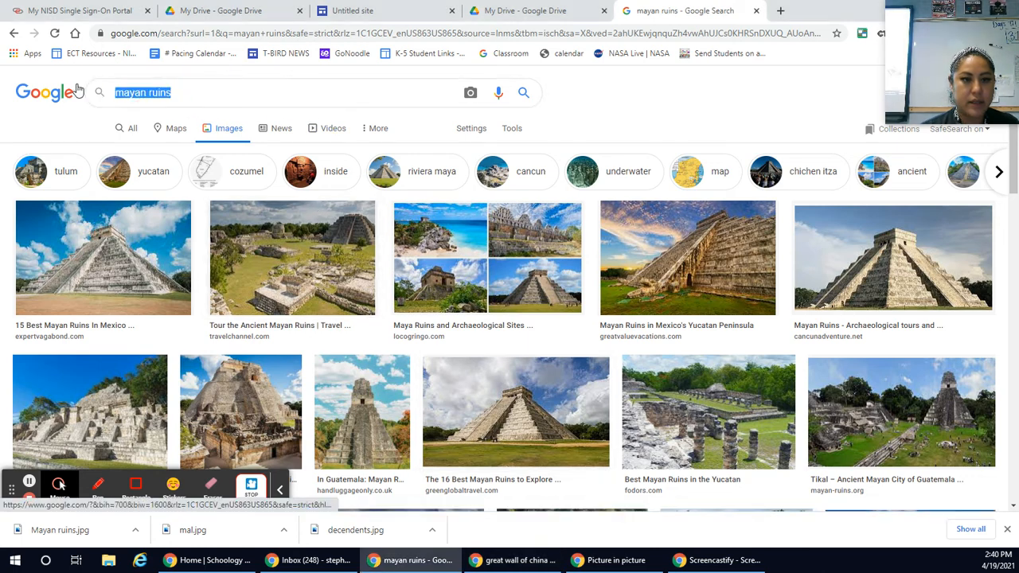
{"action": "key", "text": "BackSpace"}
{"action": "type", "text": "vietam "}
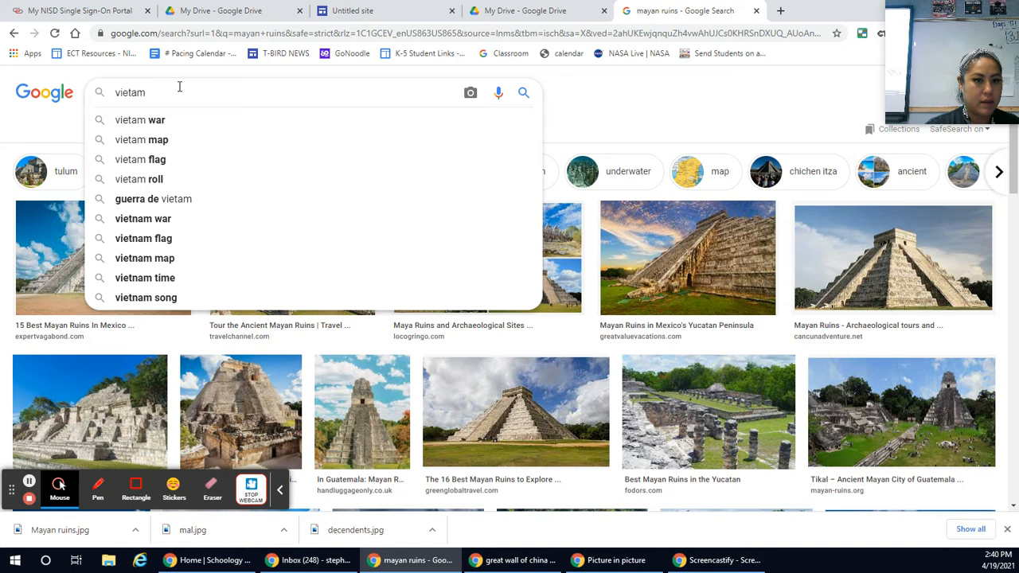
{"action": "type", "text": "bridge"}
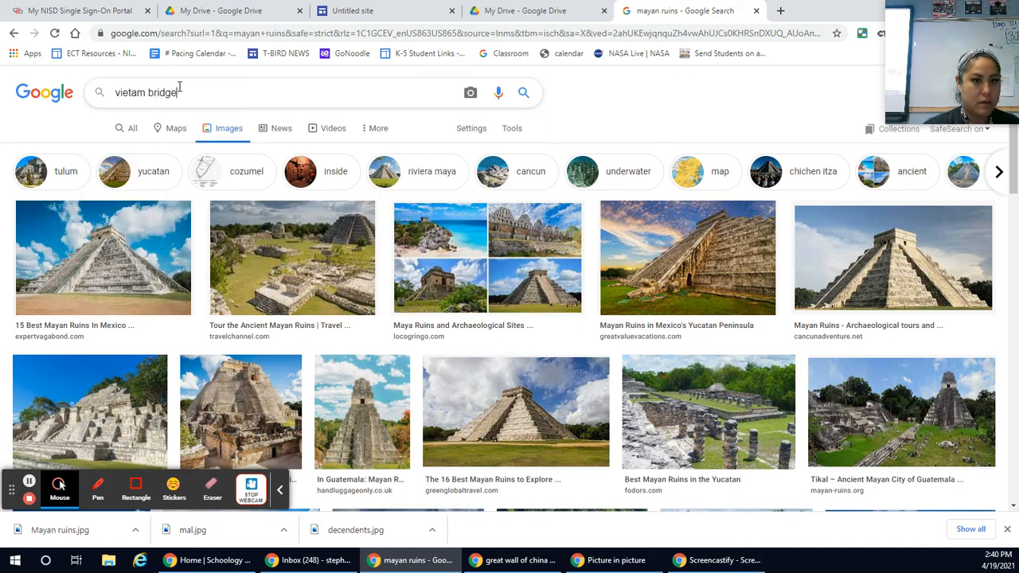
{"action": "key", "text": "Return"}
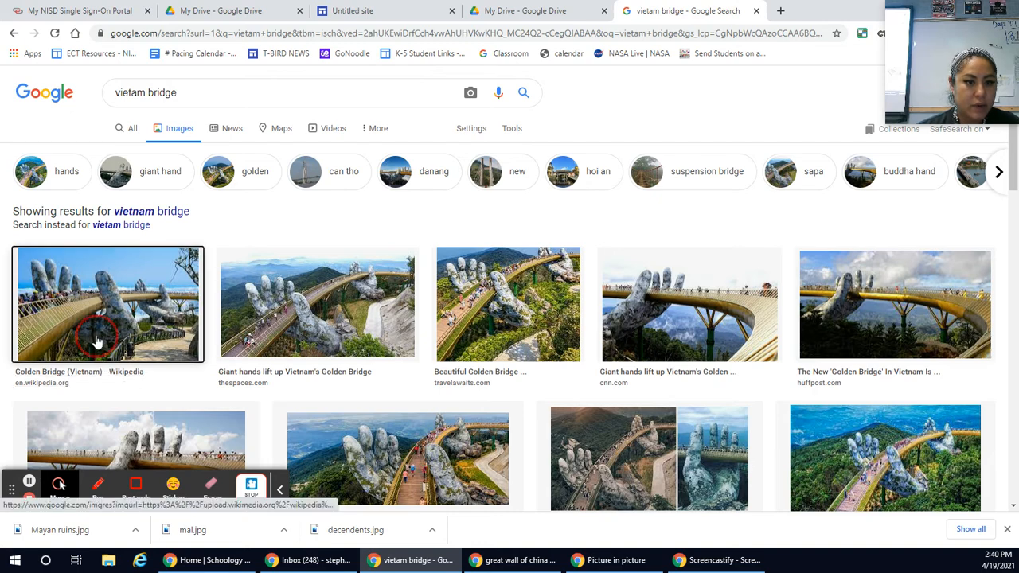
{"action": "left_click", "coordinate": [128, 341]}
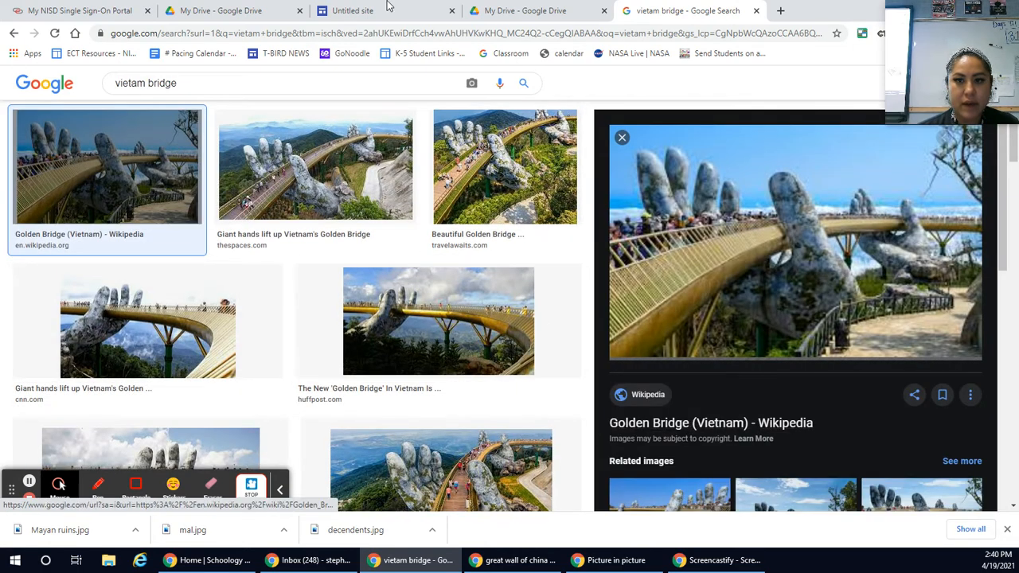
Step: Return to the site editor and enter "GOLDEN BRIDGE" as the heading below the bridge image
{"action": "left_click", "coordinate": [386, 12]}
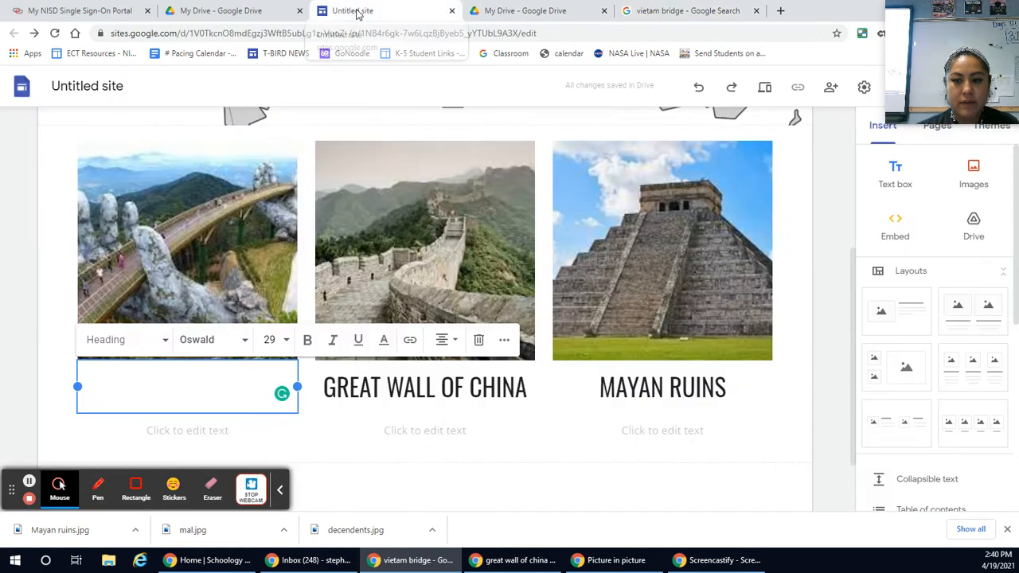
{"action": "type", "text": "GO"}
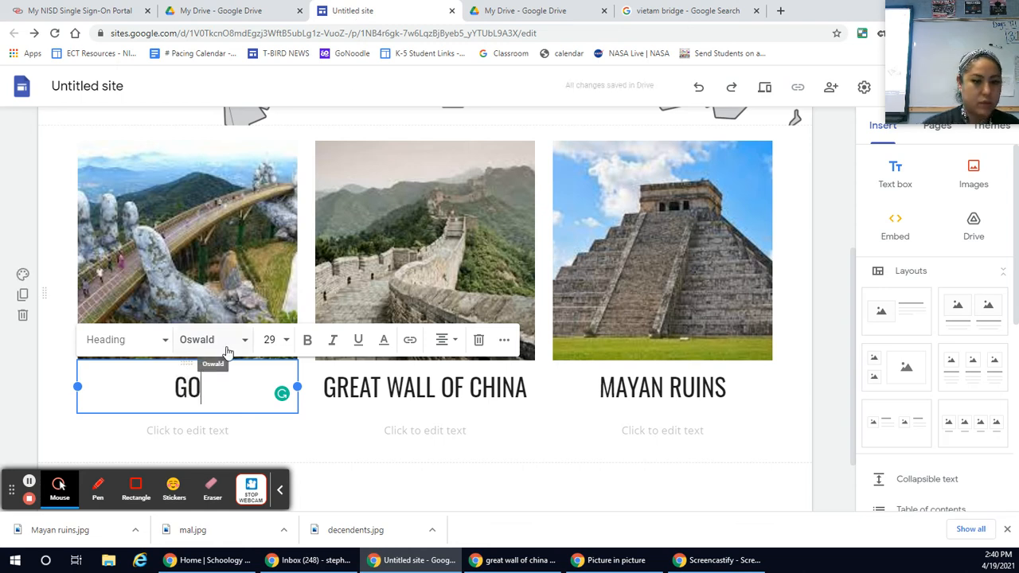
{"action": "type", "text": "LDEN BRIDGE"}
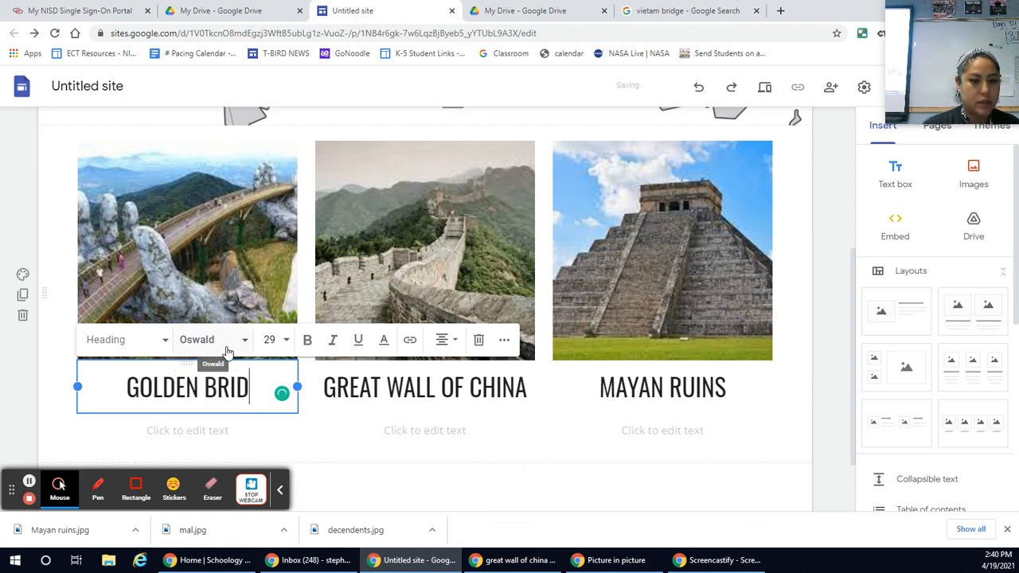
{"action": "left_click", "coordinate": [391, 438]}
{"action": "left_click", "coordinate": [568, 459]}
{"action": "scroll", "coordinate": [723, 410], "scroll_direction": "up", "scroll_amount": 2}
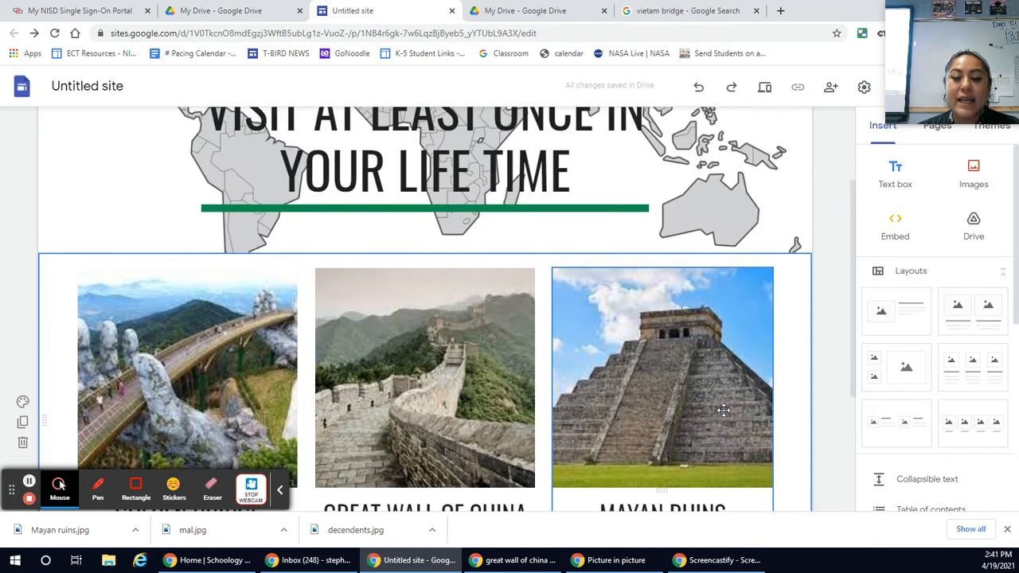
{"action": "scroll", "coordinate": [723, 410], "scroll_direction": "down", "scroll_amount": 1}
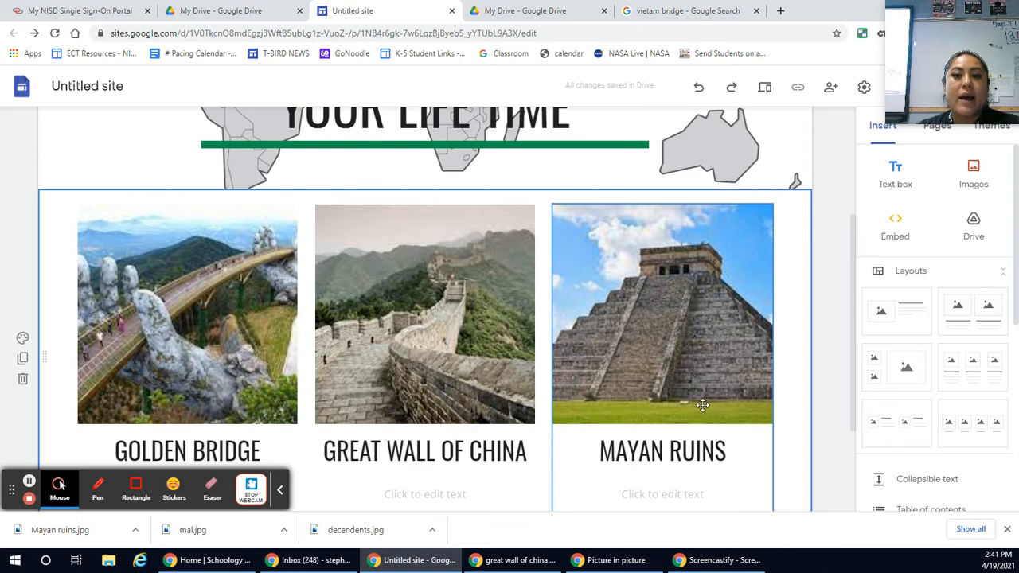
Step: Look through the Google video results for the bridge, open the BBC News video "Walking through a god's hands" on YouTube and pause it
{"action": "left_click", "coordinate": [671, 12]}
{"action": "scroll", "coordinate": [271, 322], "scroll_direction": "up", "scroll_amount": 2}
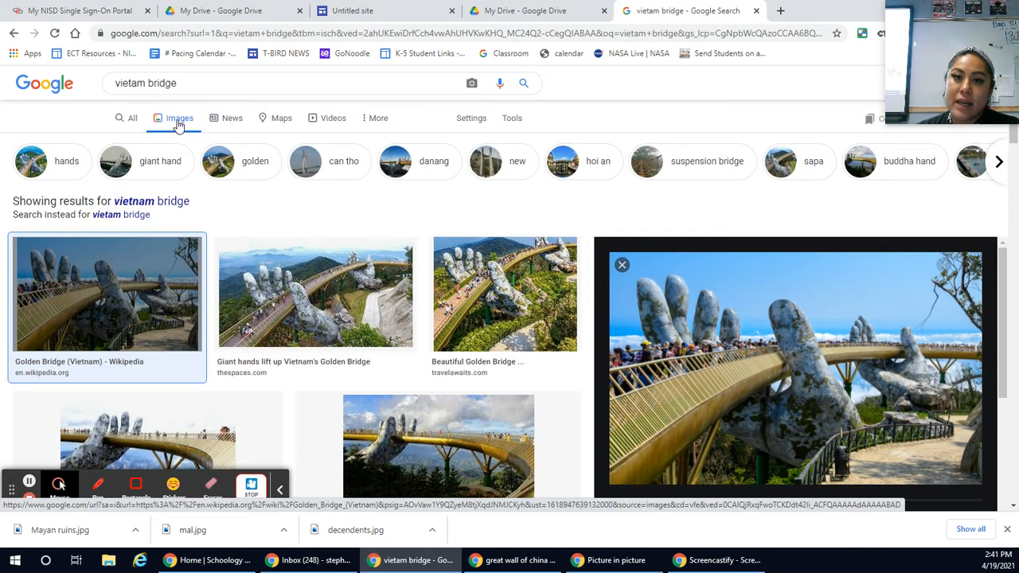
{"action": "left_click", "coordinate": [333, 121]}
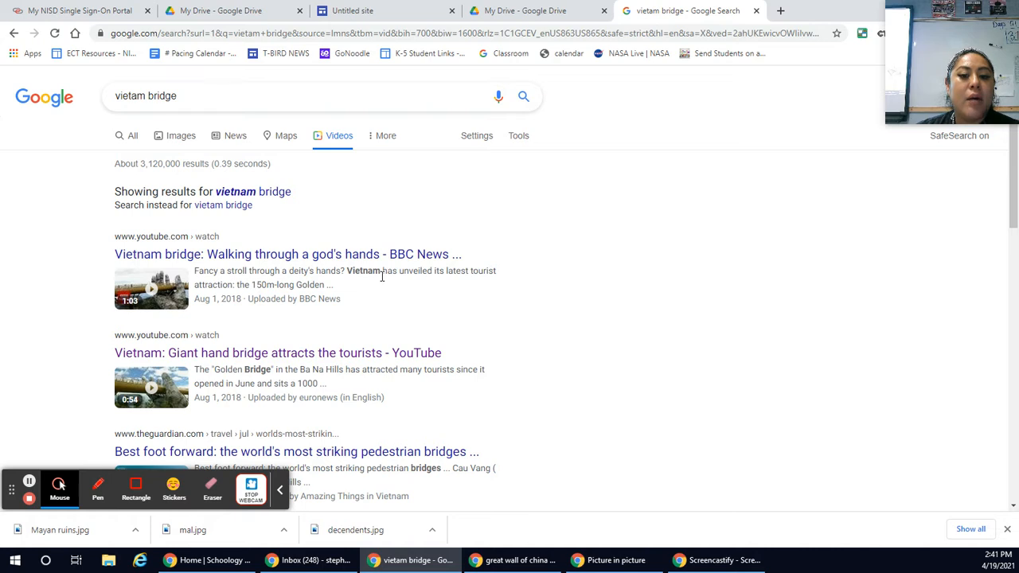
{"action": "scroll", "coordinate": [383, 276], "scroll_direction": "down", "scroll_amount": 1}
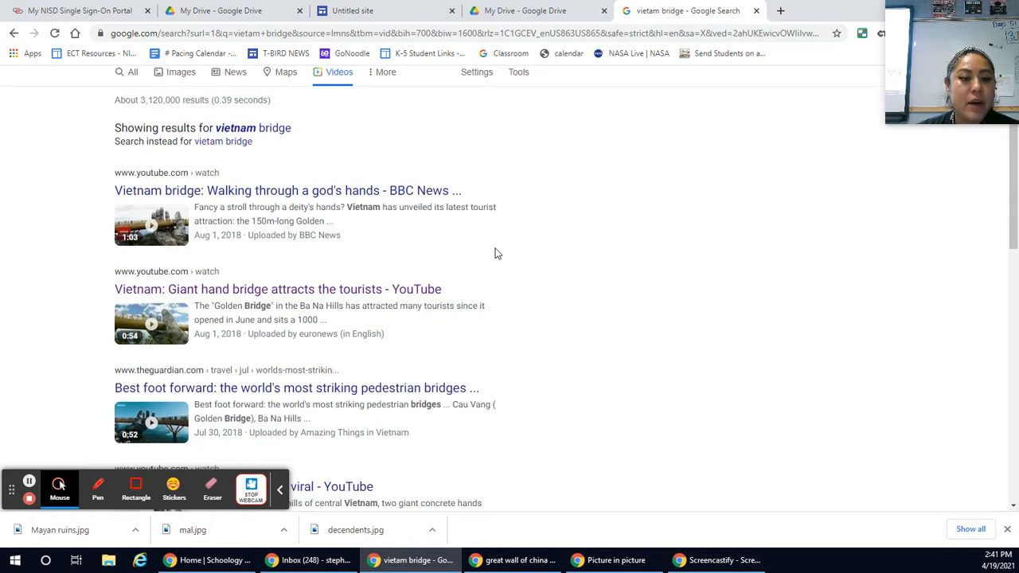
{"action": "scroll", "coordinate": [495, 253], "scroll_direction": "down", "scroll_amount": 1}
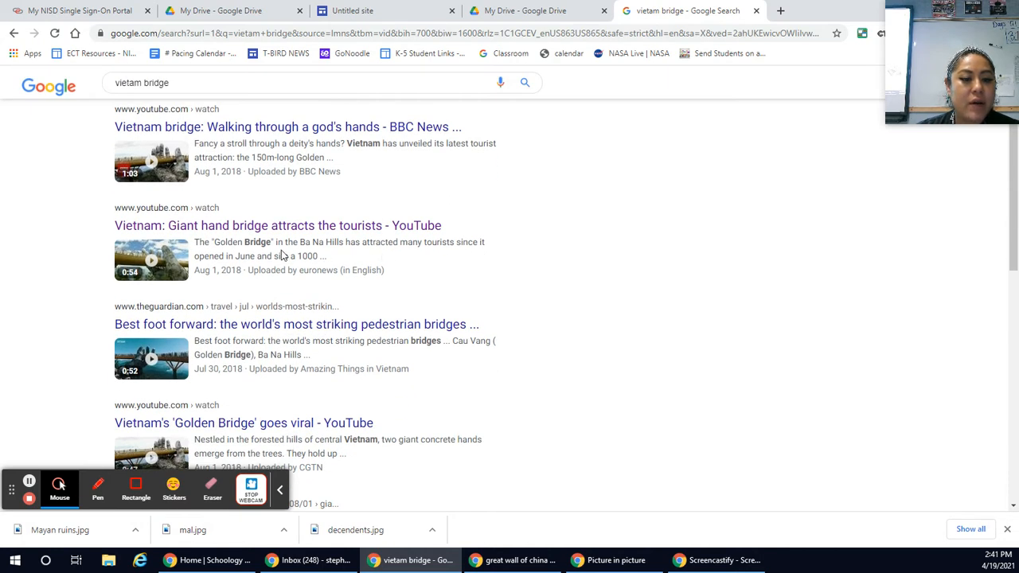
{"action": "left_click", "coordinate": [157, 133]}
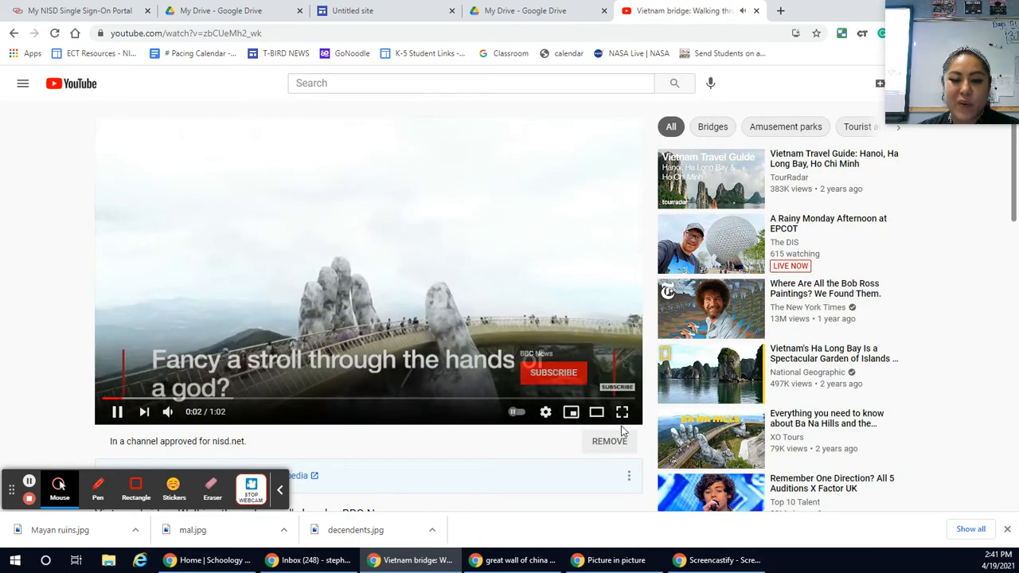
{"action": "left_click", "coordinate": [115, 414]}
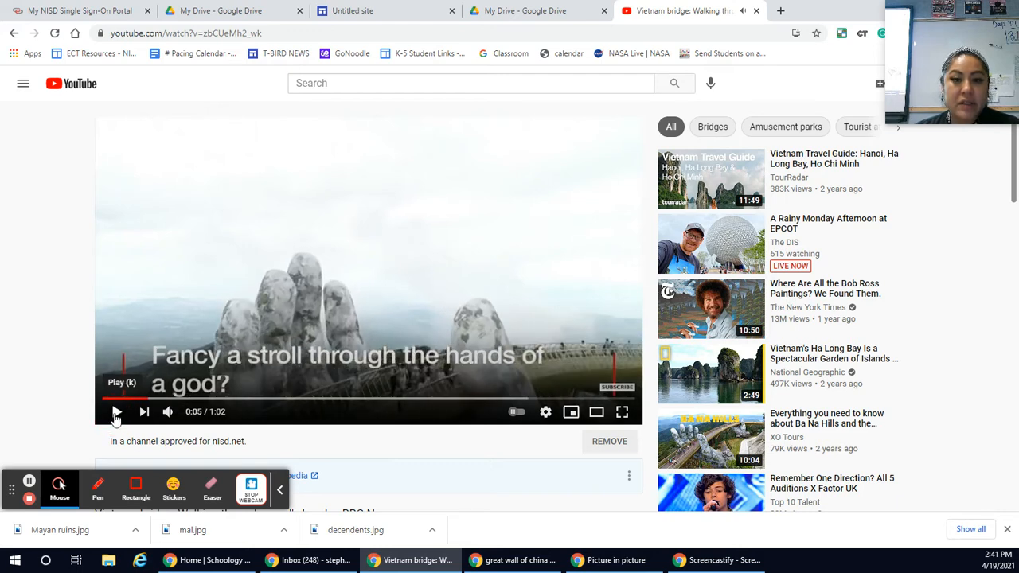
Step: Copy the share link of the BBC News bridge video
{"action": "scroll", "coordinate": [554, 388], "scroll_direction": "down", "scroll_amount": 1}
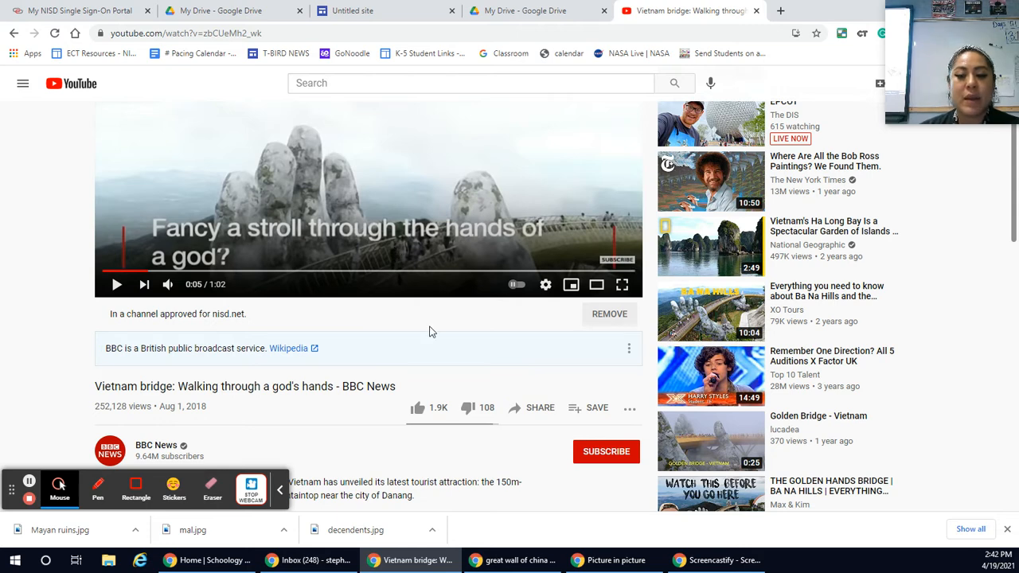
{"action": "left_click", "coordinate": [537, 414]}
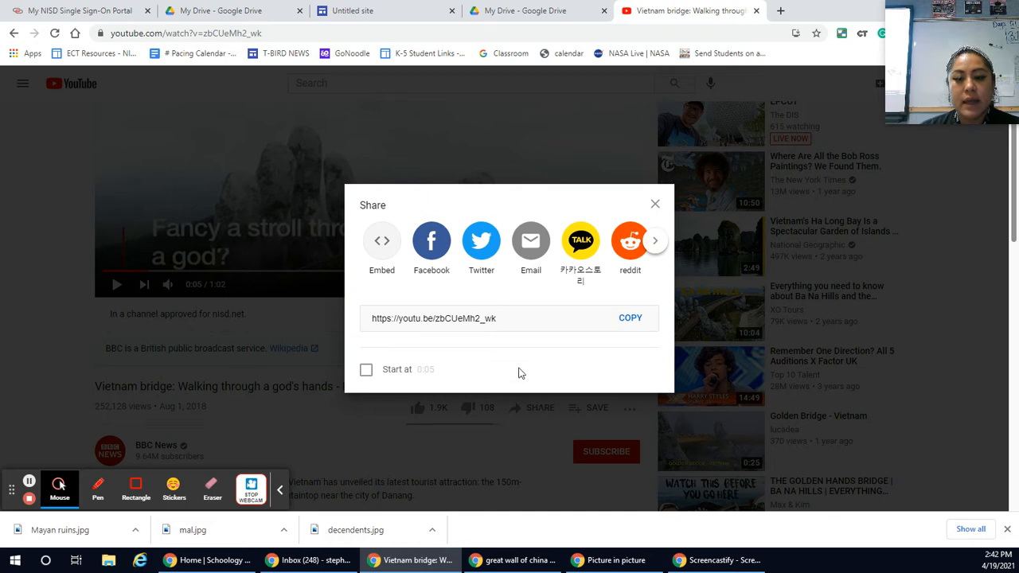
{"action": "left_click", "coordinate": [627, 317]}
{"action": "key", "text": "ctrl+c"}
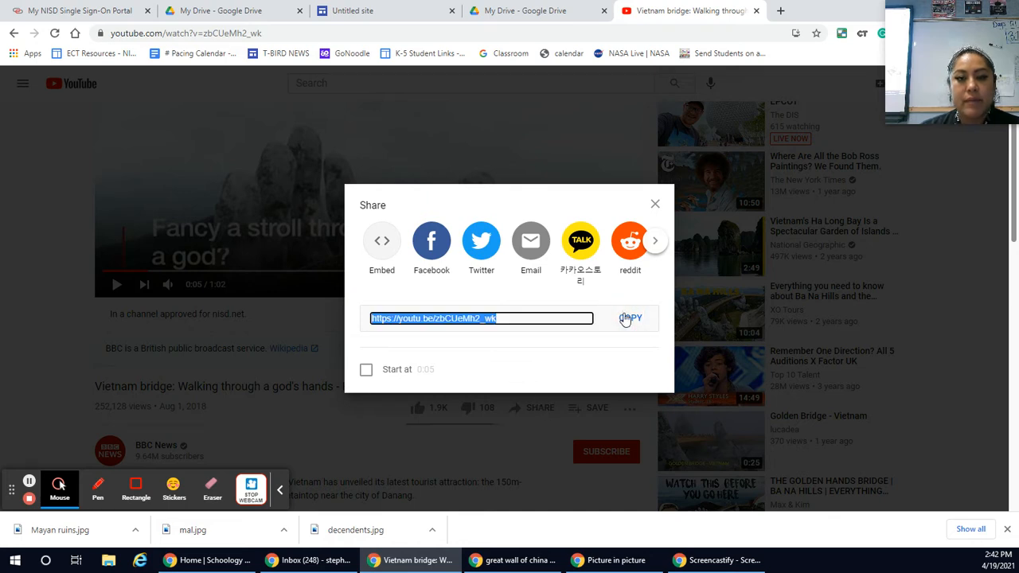
{"action": "left_click", "coordinate": [390, 16]}
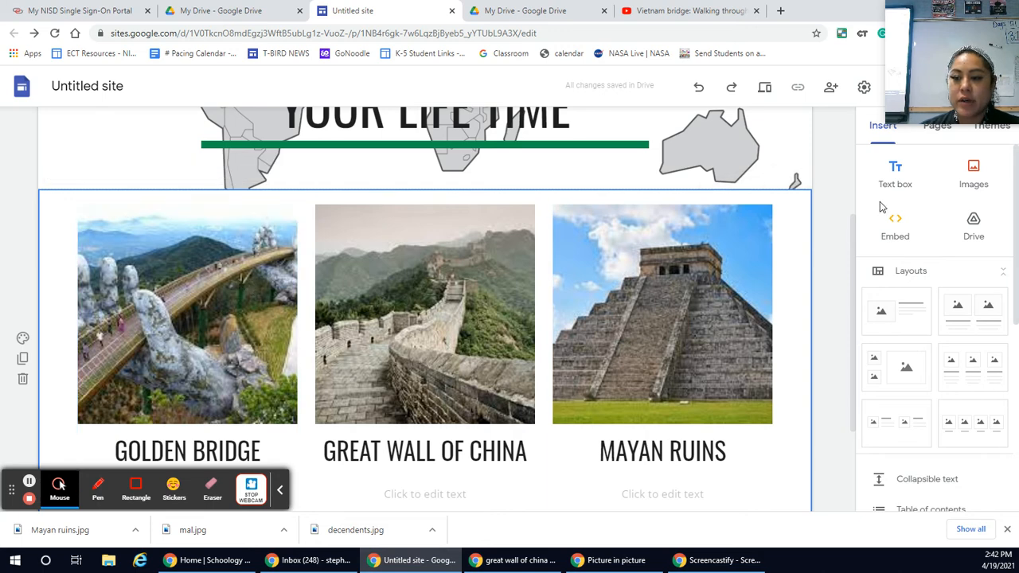
{"action": "left_click", "coordinate": [892, 226]}
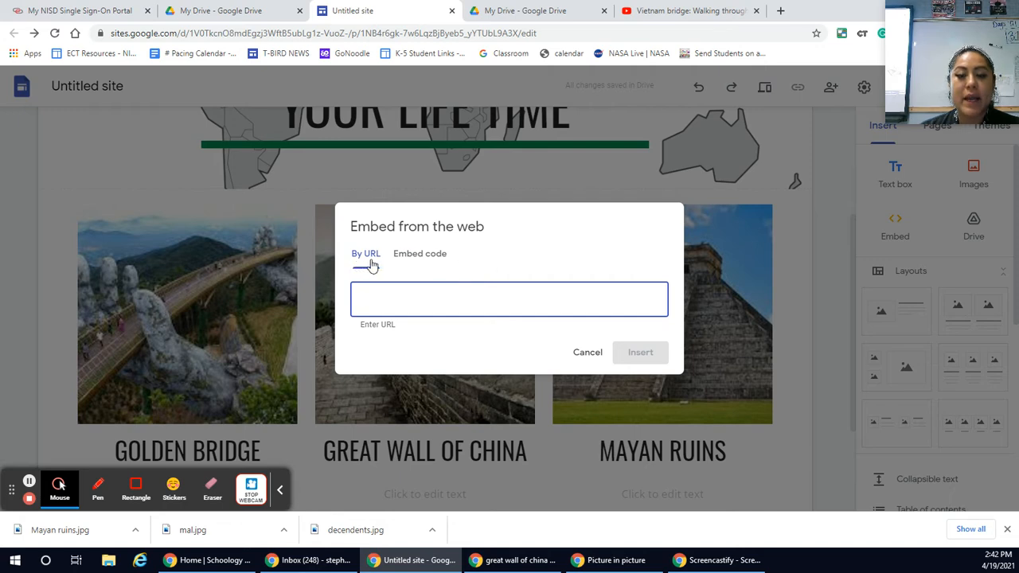
{"action": "left_click", "coordinate": [390, 296]}
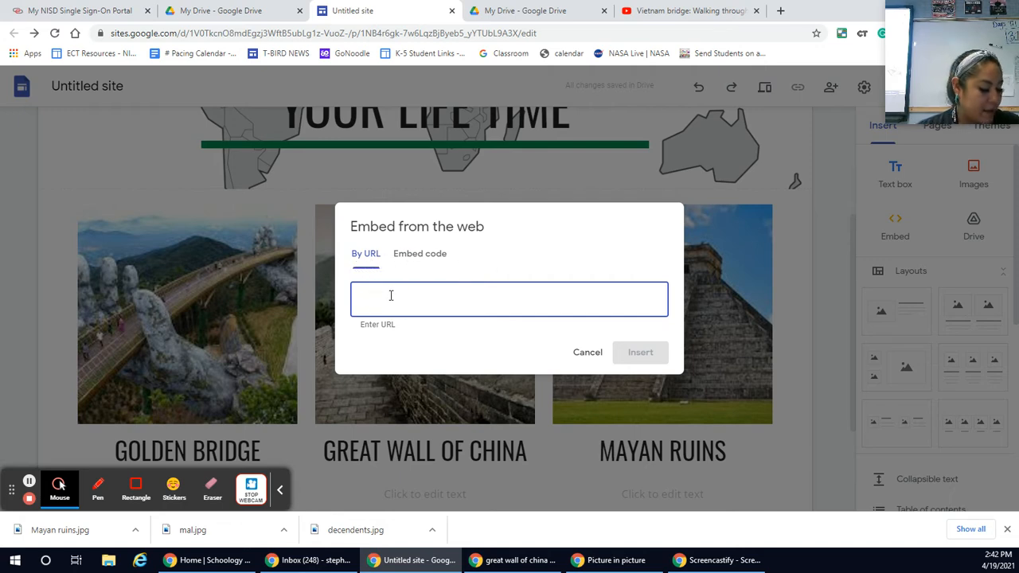
{"action": "right_click", "coordinate": [390, 296]}
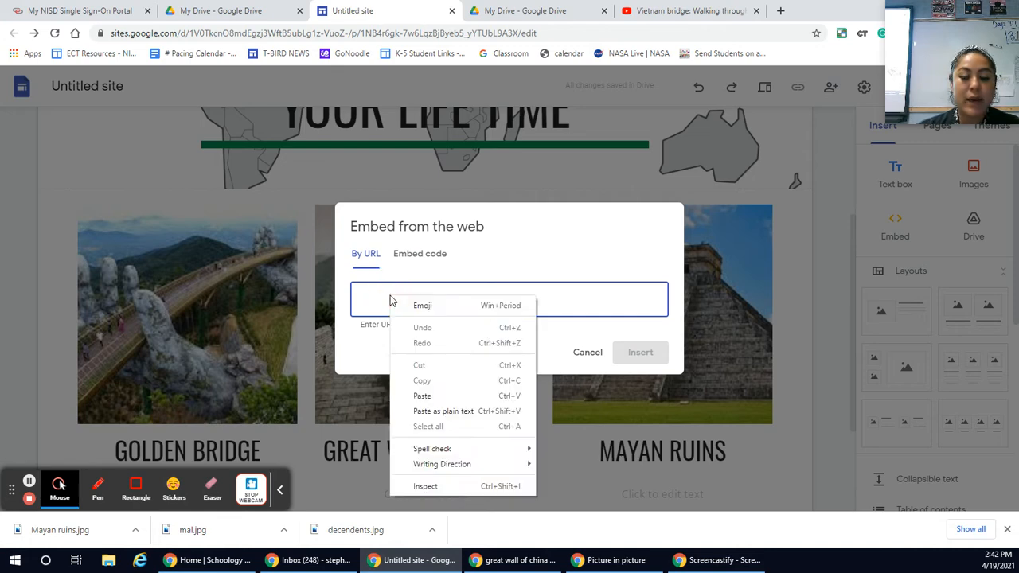
{"action": "left_click", "coordinate": [430, 396]}
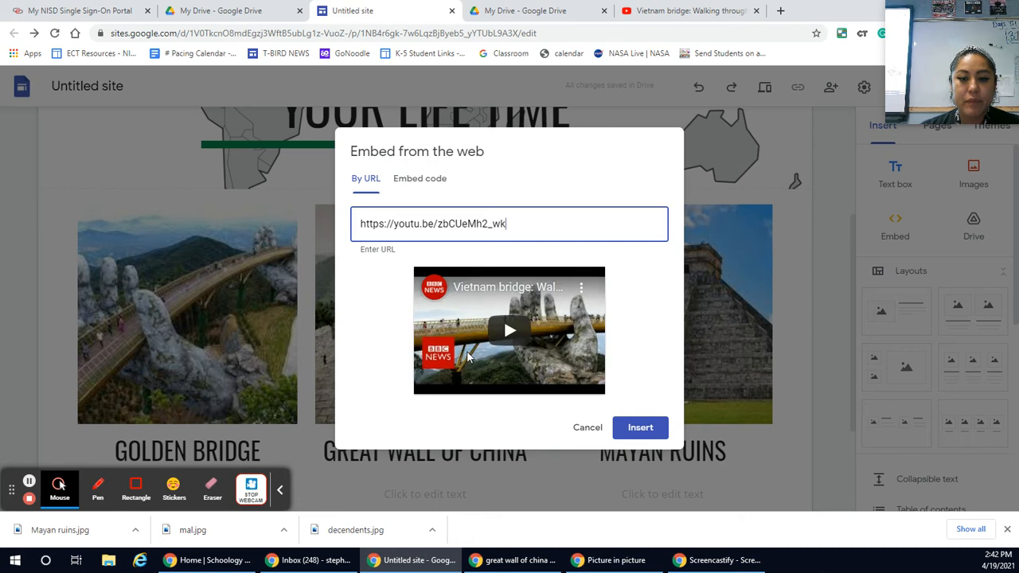
{"action": "left_click", "coordinate": [646, 427]}
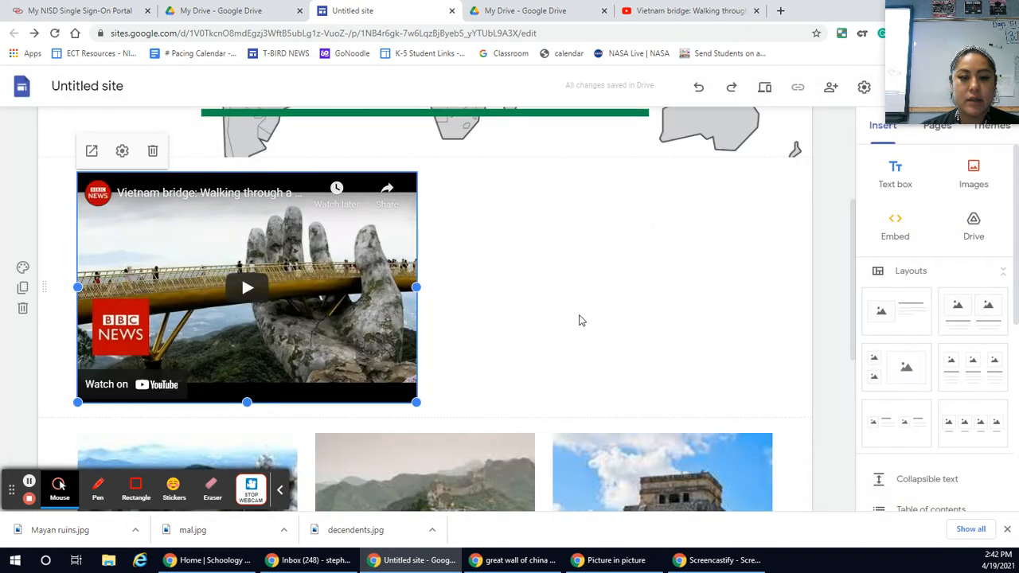
Step: Check where the embedded bridge video sits on the page and delete it
{"action": "scroll", "coordinate": [578, 319], "scroll_direction": "down", "scroll_amount": 2}
{"action": "scroll", "coordinate": [578, 319], "scroll_direction": "up", "scroll_amount": 1}
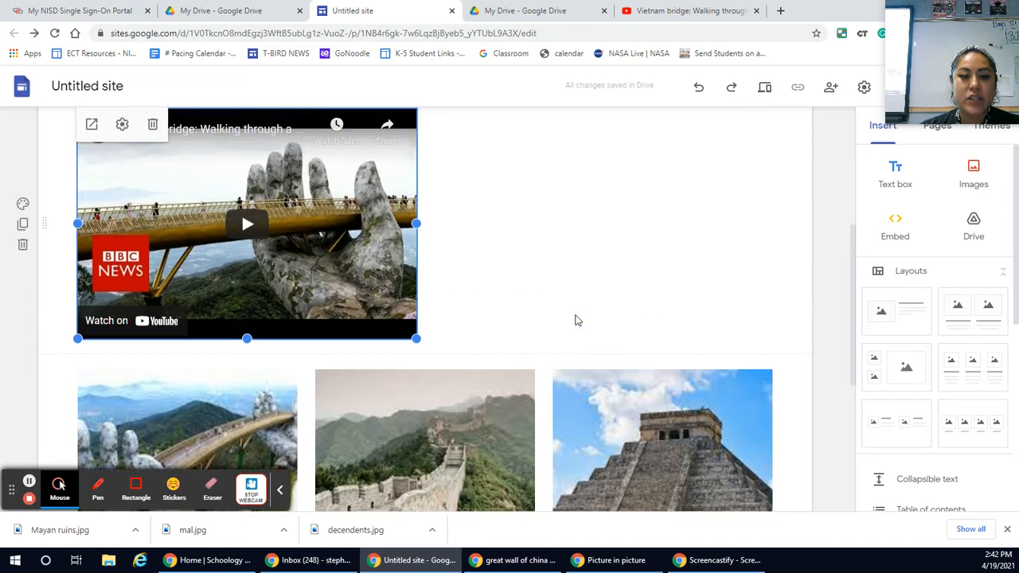
{"action": "scroll", "coordinate": [424, 313], "scroll_direction": "up", "scroll_amount": 2}
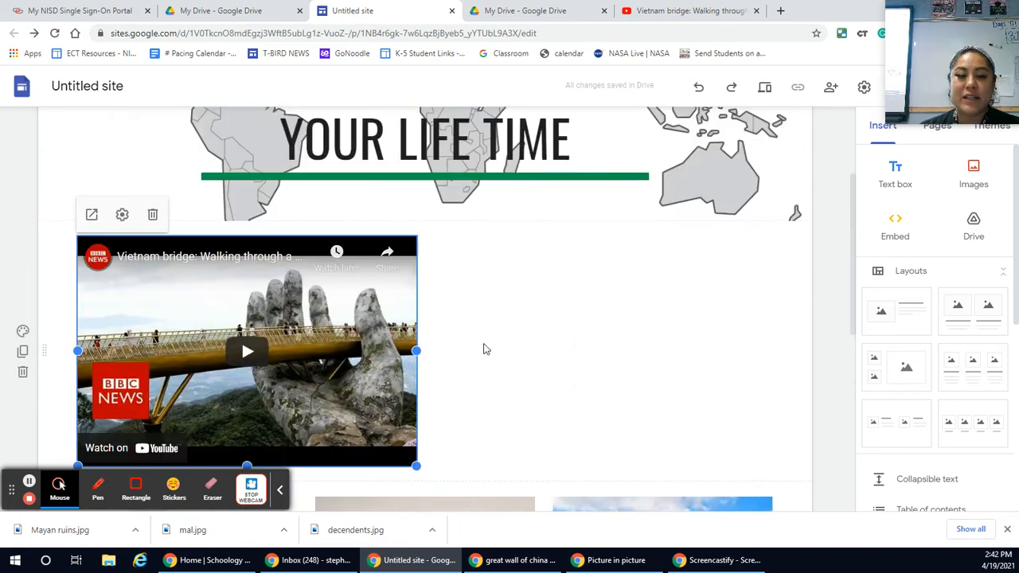
{"action": "scroll", "coordinate": [488, 350], "scroll_direction": "down", "scroll_amount": 1}
{"action": "scroll", "coordinate": [489, 351], "scroll_direction": "down", "scroll_amount": 1}
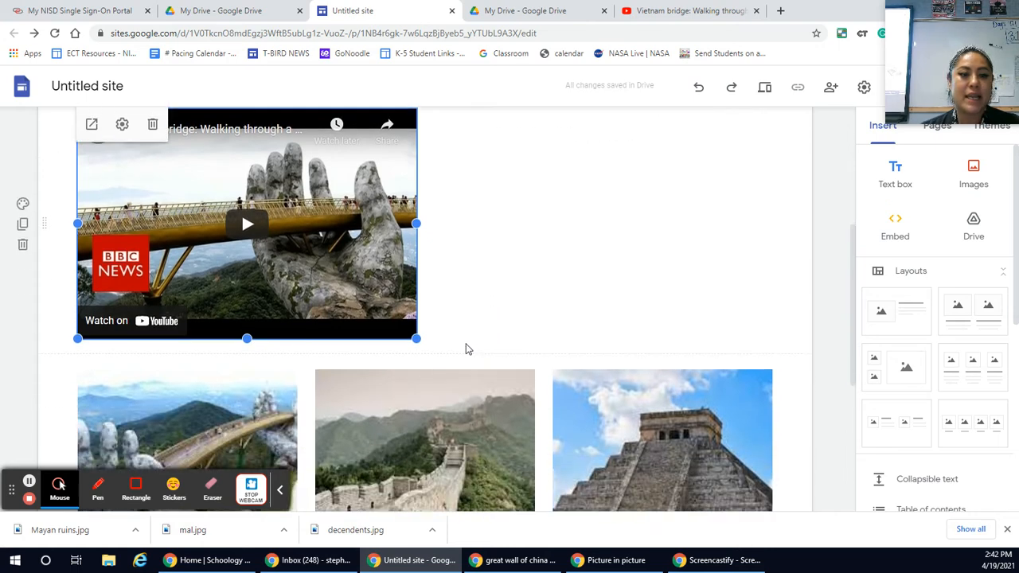
{"action": "scroll", "coordinate": [146, 298], "scroll_direction": "up", "scroll_amount": 1}
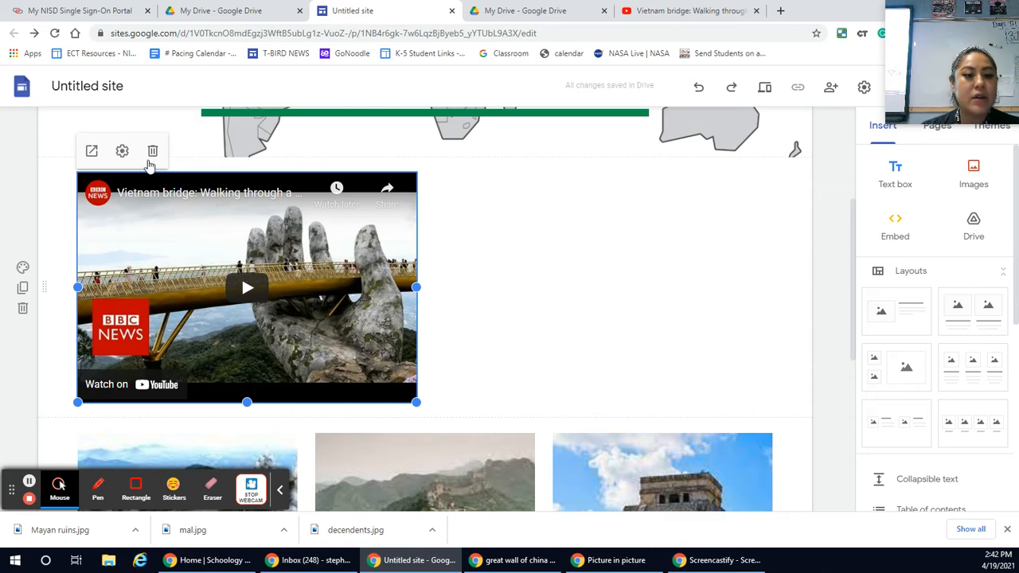
{"action": "left_click", "coordinate": [152, 152]}
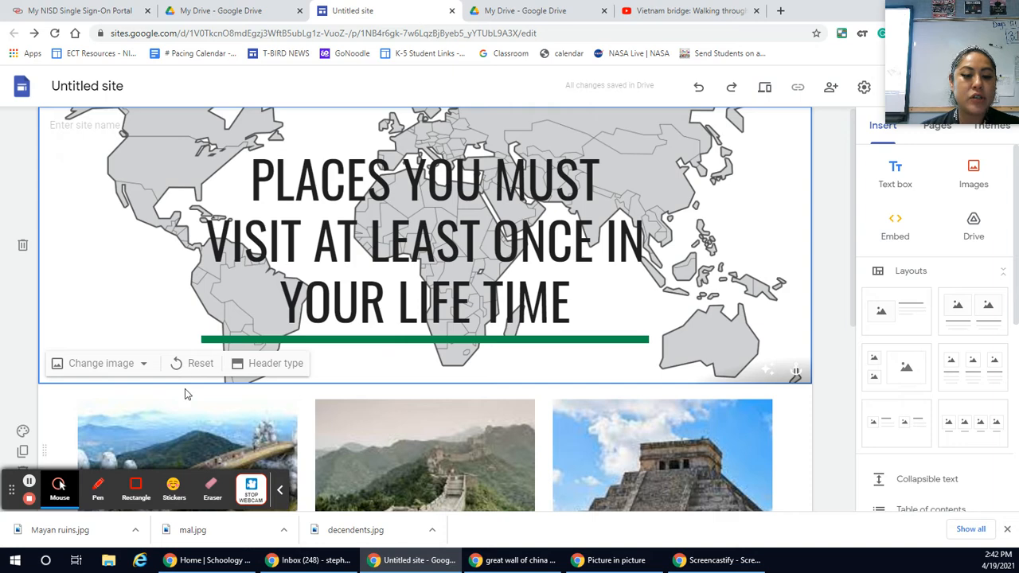
{"action": "scroll", "coordinate": [184, 390], "scroll_direction": "down", "scroll_amount": 4}
{"action": "left_click", "coordinate": [173, 297]}
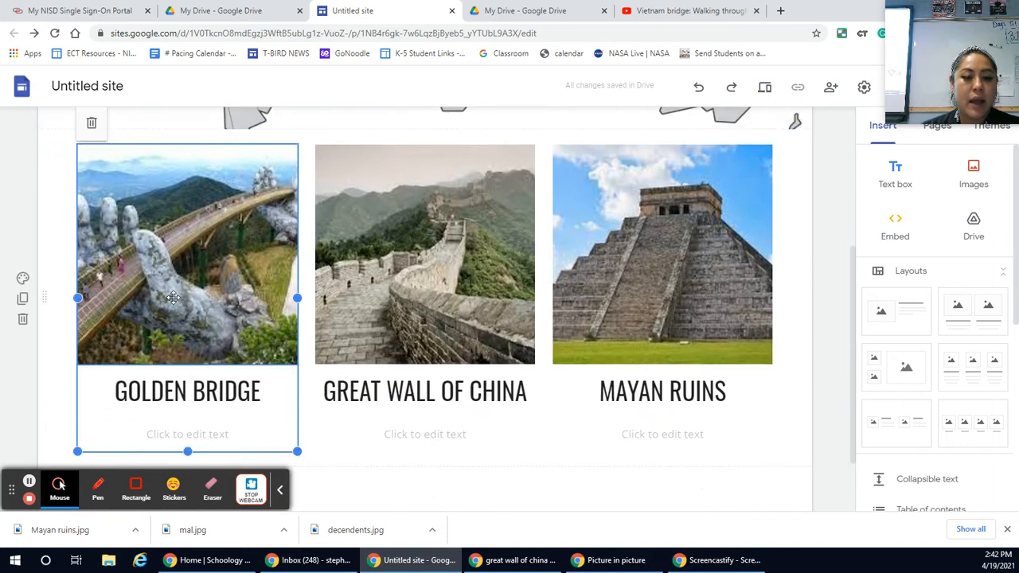
{"action": "scroll", "coordinate": [173, 302], "scroll_direction": "up", "scroll_amount": 1}
{"action": "scroll", "coordinate": [175, 310], "scroll_direction": "down", "scroll_amount": 2}
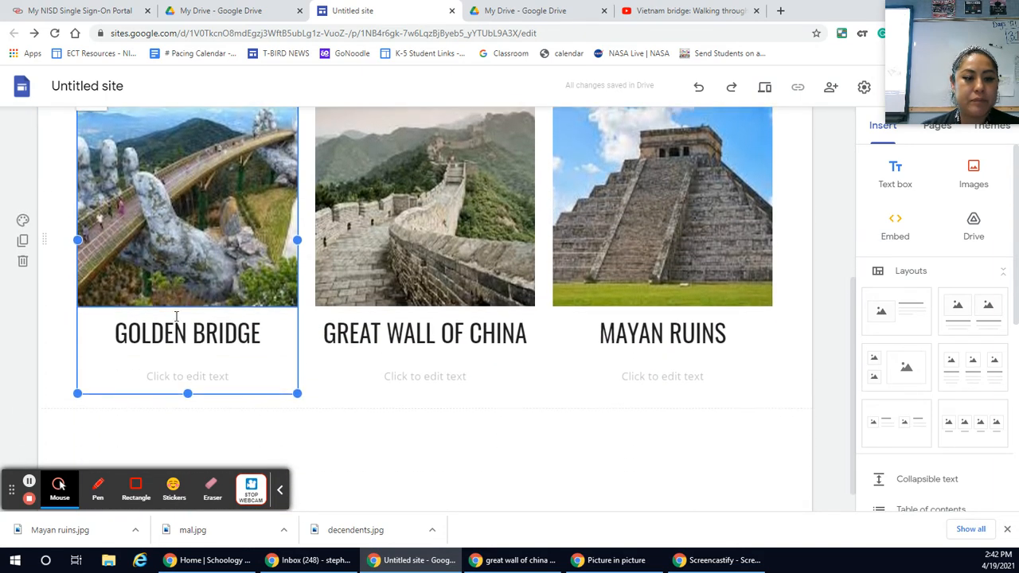
{"action": "left_click", "coordinate": [194, 260]}
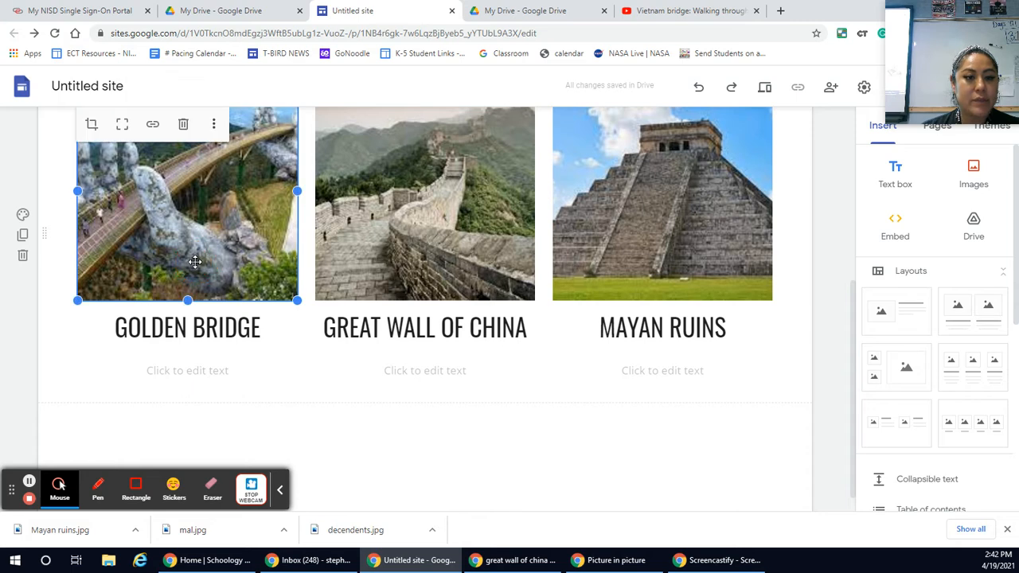
{"action": "scroll", "coordinate": [309, 383], "scroll_direction": "up", "scroll_amount": 2}
{"action": "scroll", "coordinate": [309, 383], "scroll_direction": "down", "scroll_amount": 1}
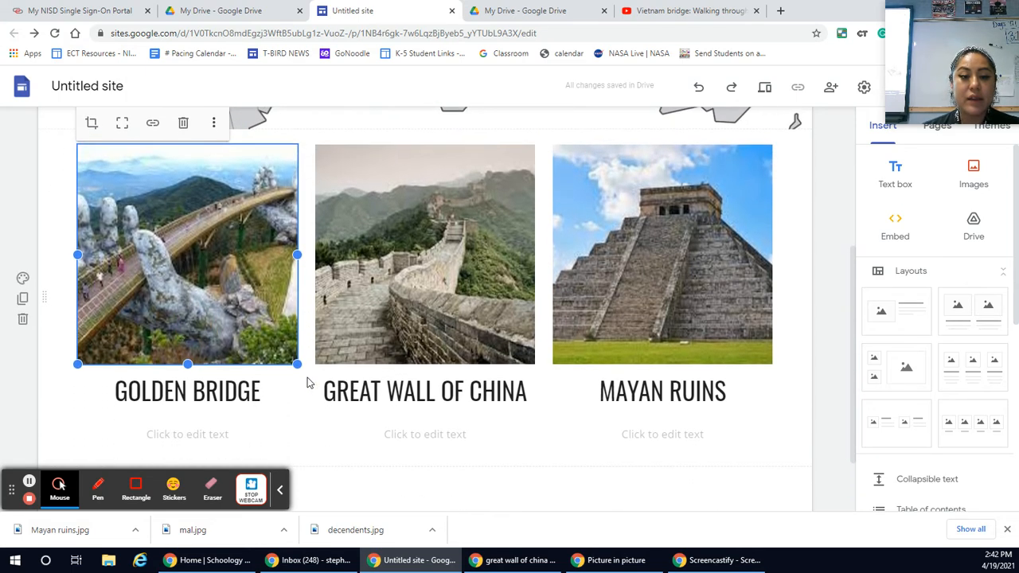
{"action": "left_click", "coordinate": [371, 258]}
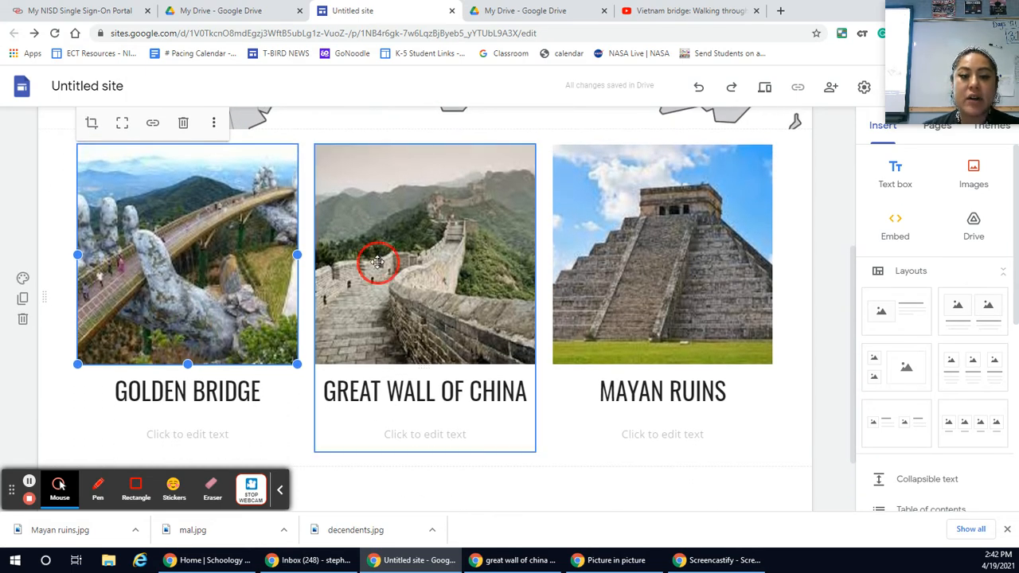
{"action": "left_click", "coordinate": [245, 251]}
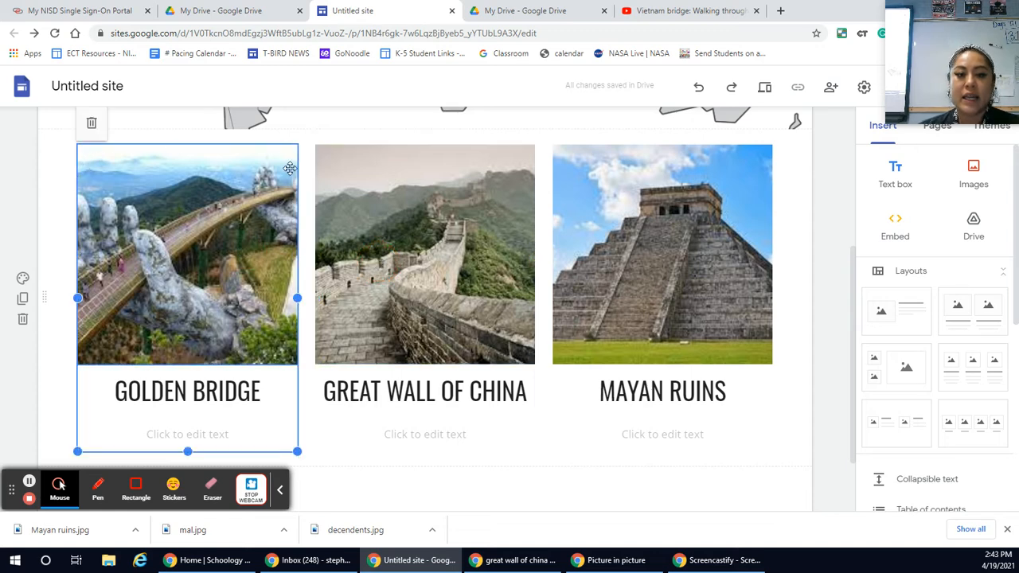
{"action": "left_click", "coordinate": [192, 244]}
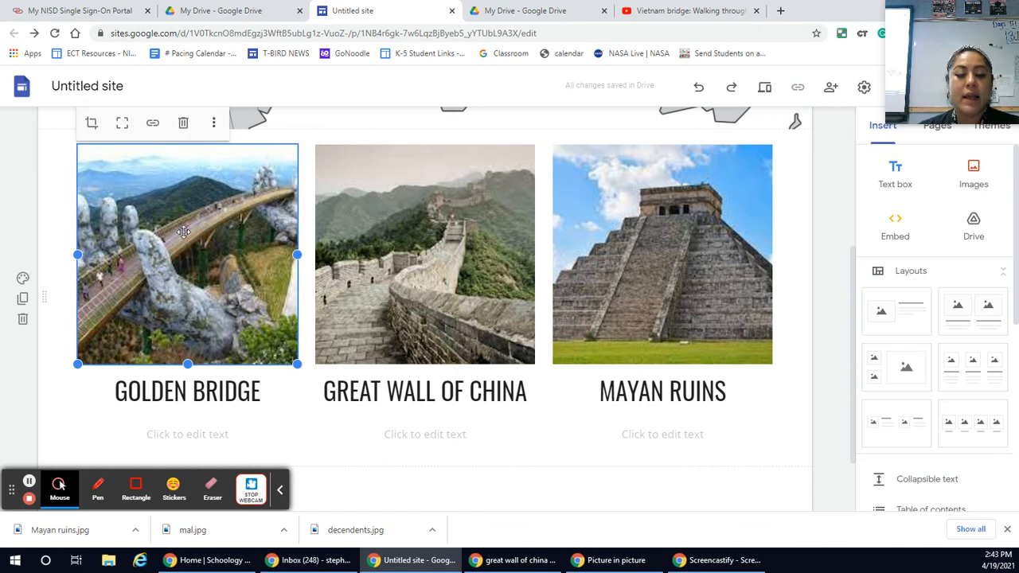
{"action": "left_click", "coordinate": [153, 124]}
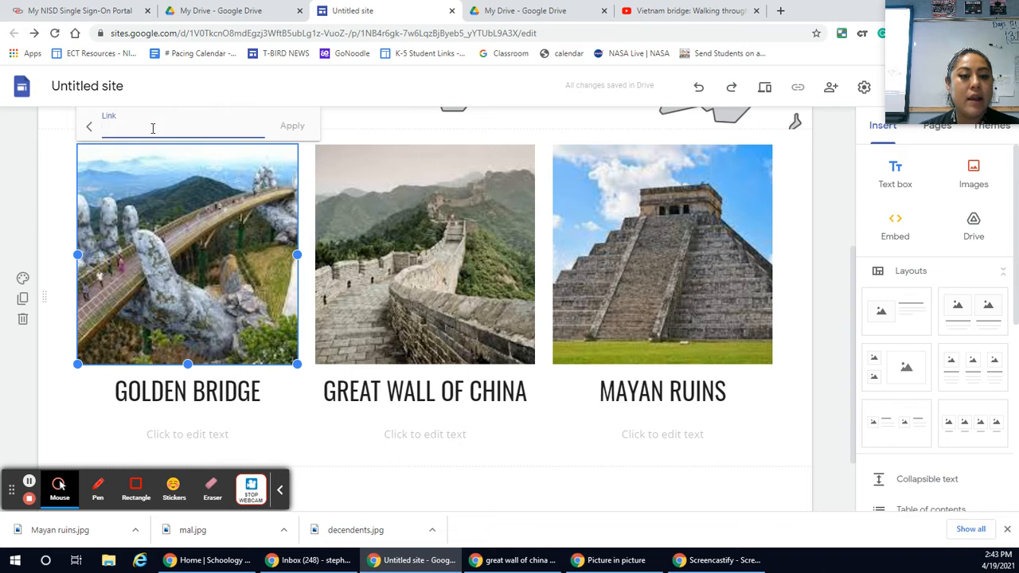
{"action": "right_click", "coordinate": [153, 128]}
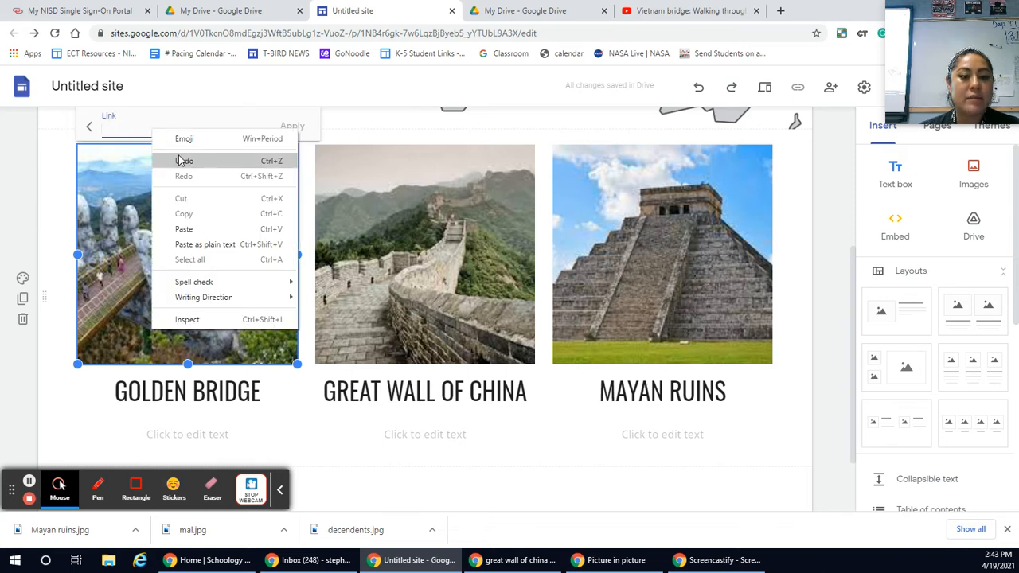
{"action": "left_click", "coordinate": [184, 229]}
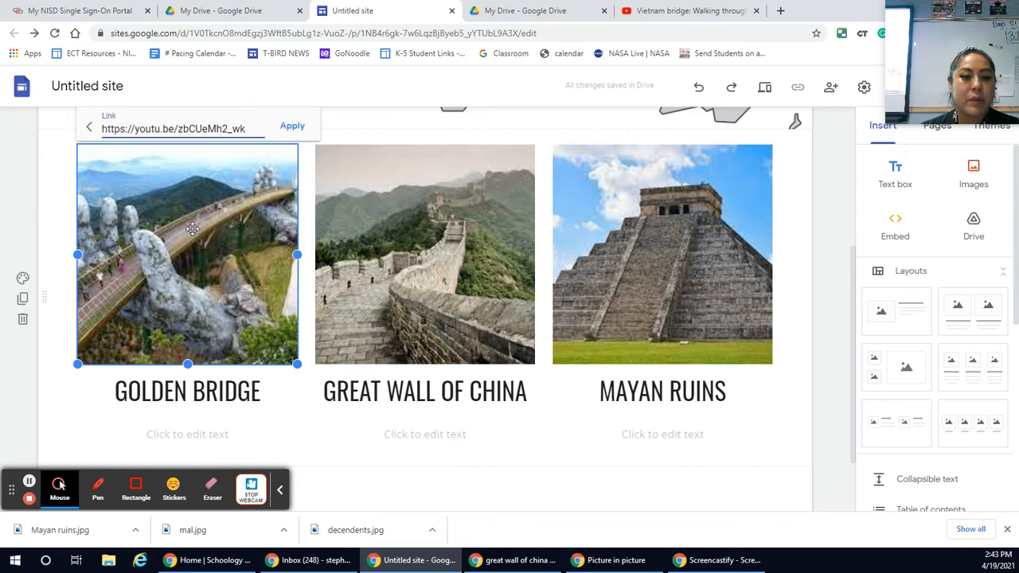
{"action": "left_click", "coordinate": [293, 127]}
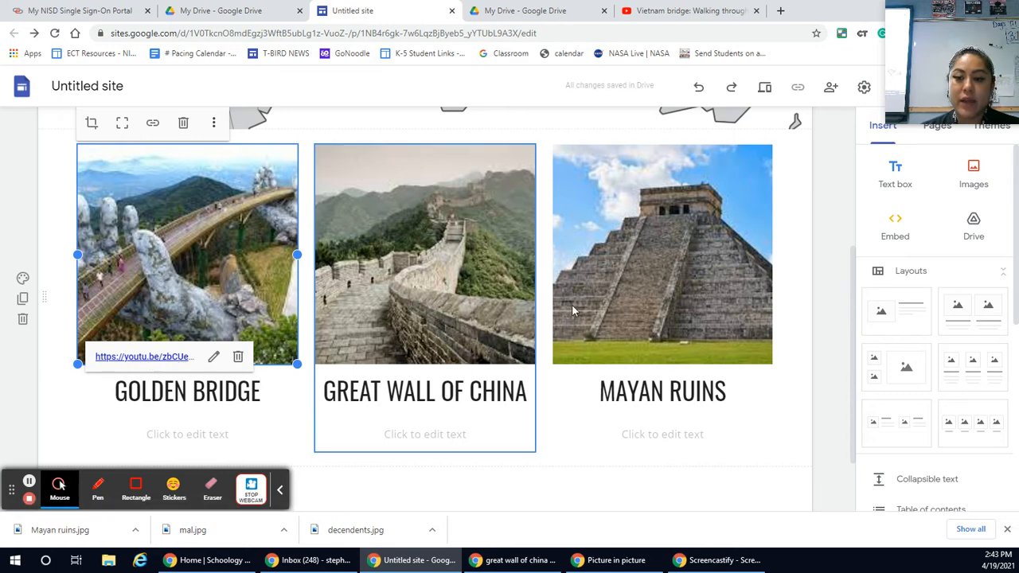
{"action": "left_click", "coordinate": [828, 356]}
Step: Preview the site and look at the three landmark images with their headings
{"action": "scroll", "coordinate": [830, 357], "scroll_direction": "up", "scroll_amount": 3}
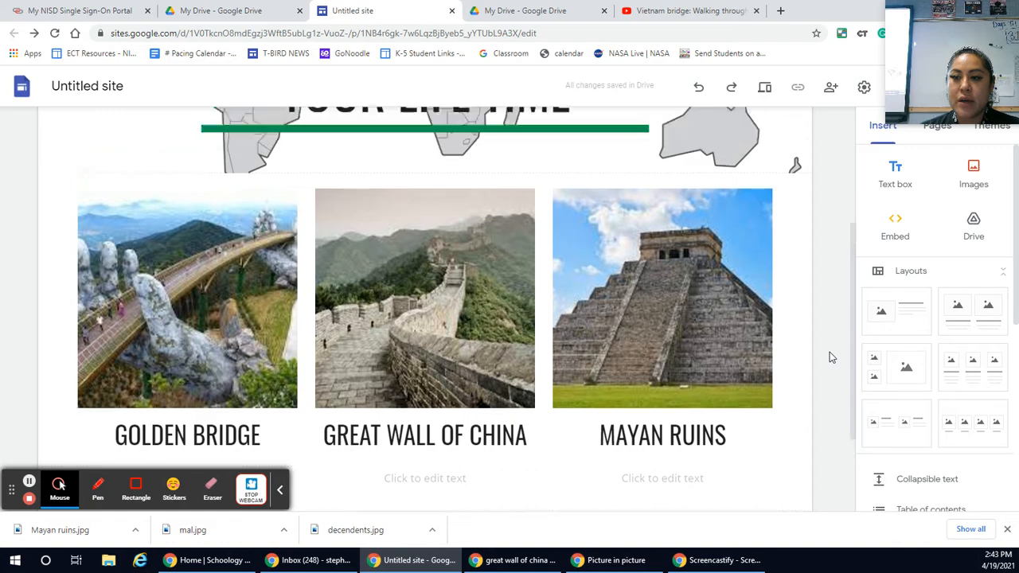
{"action": "left_click", "coordinate": [764, 89]}
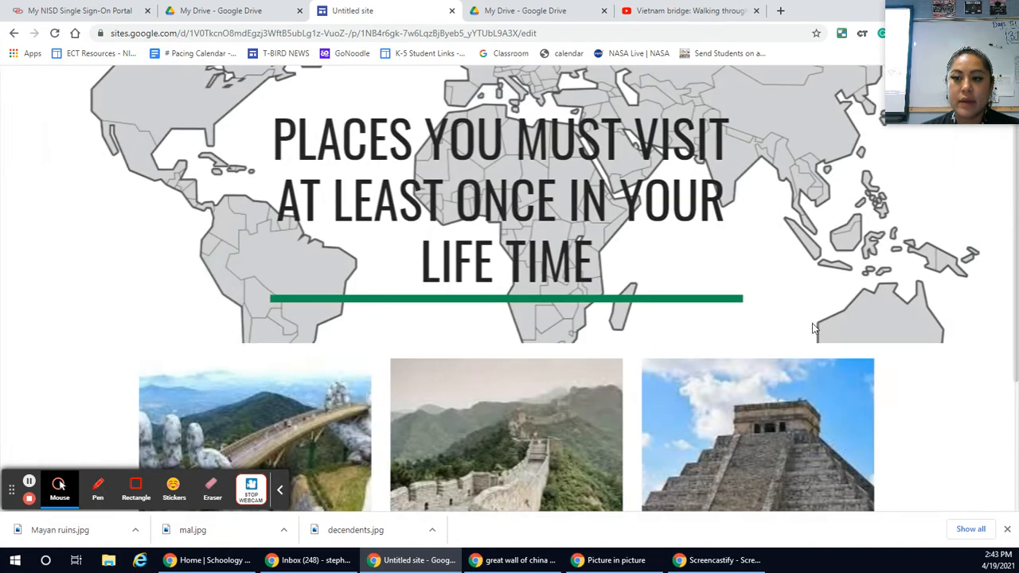
{"action": "scroll", "coordinate": [907, 372], "scroll_direction": "down", "scroll_amount": 2}
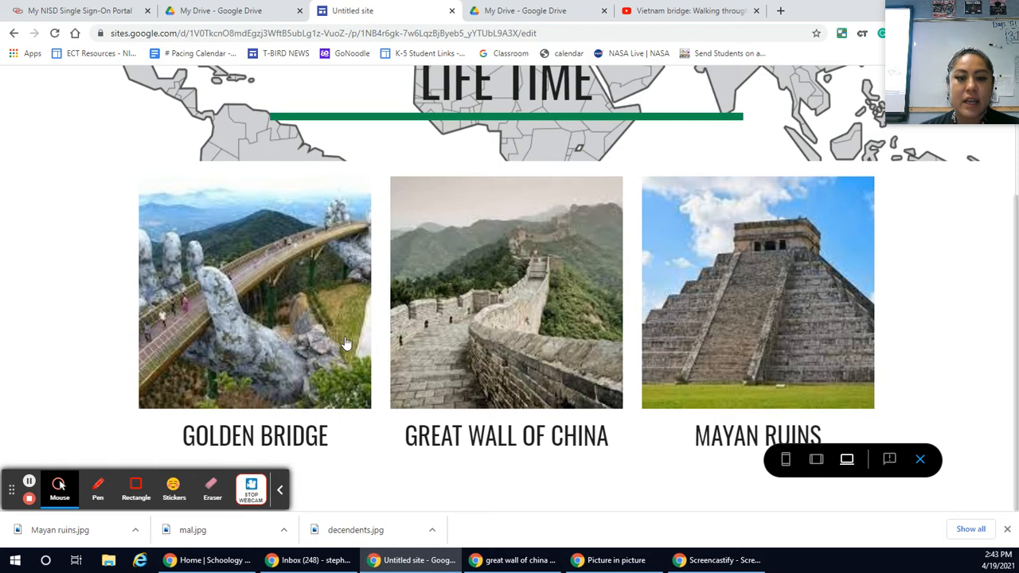
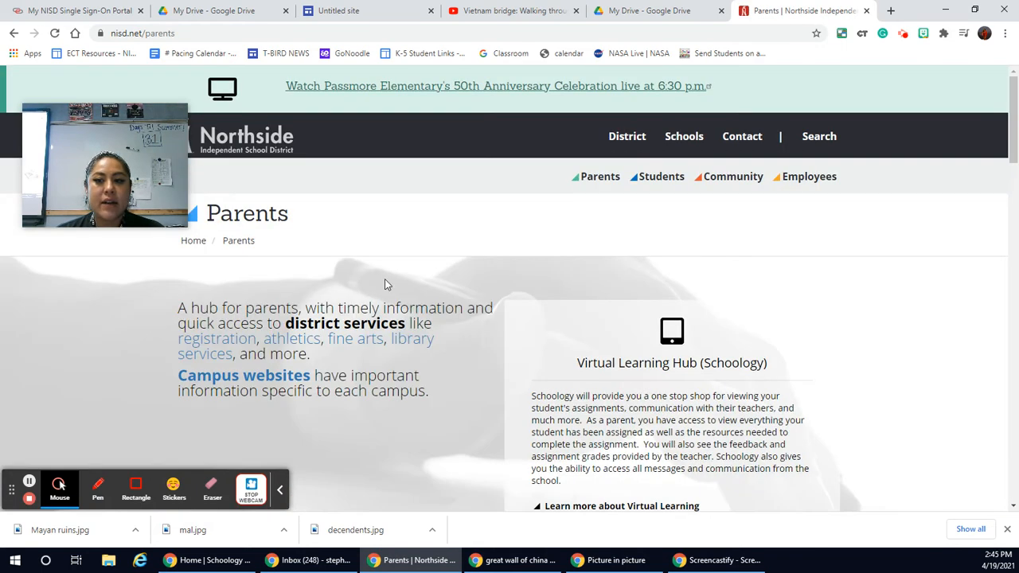
Step: Look over the Parents page of the Northside district website and open its Schools page as a multi-page example
{"action": "scroll", "coordinate": [585, 326], "scroll_direction": "down", "scroll_amount": 1}
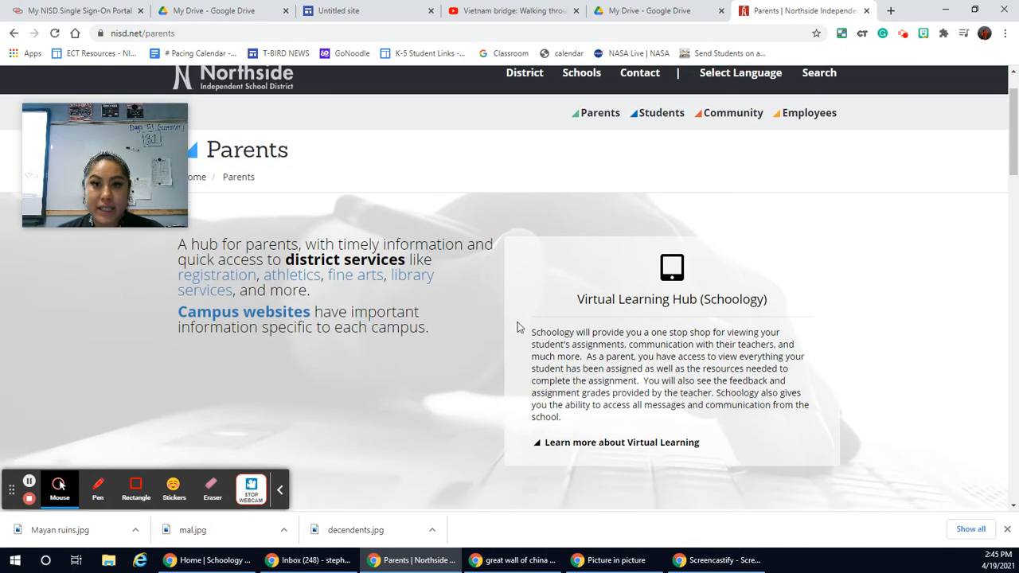
{"action": "scroll", "coordinate": [535, 333], "scroll_direction": "up", "scroll_amount": 1}
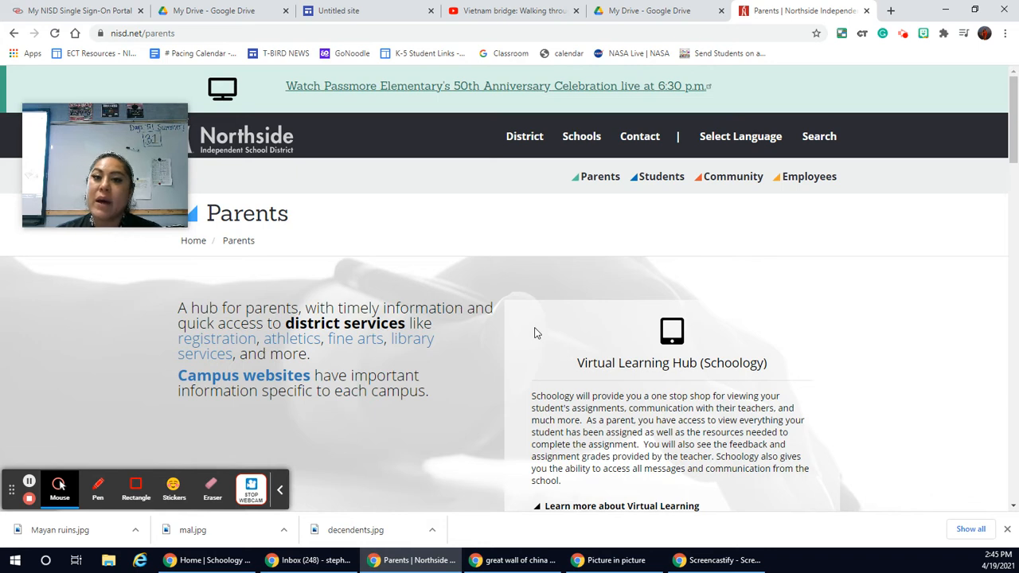
{"action": "left_click", "coordinate": [592, 142]}
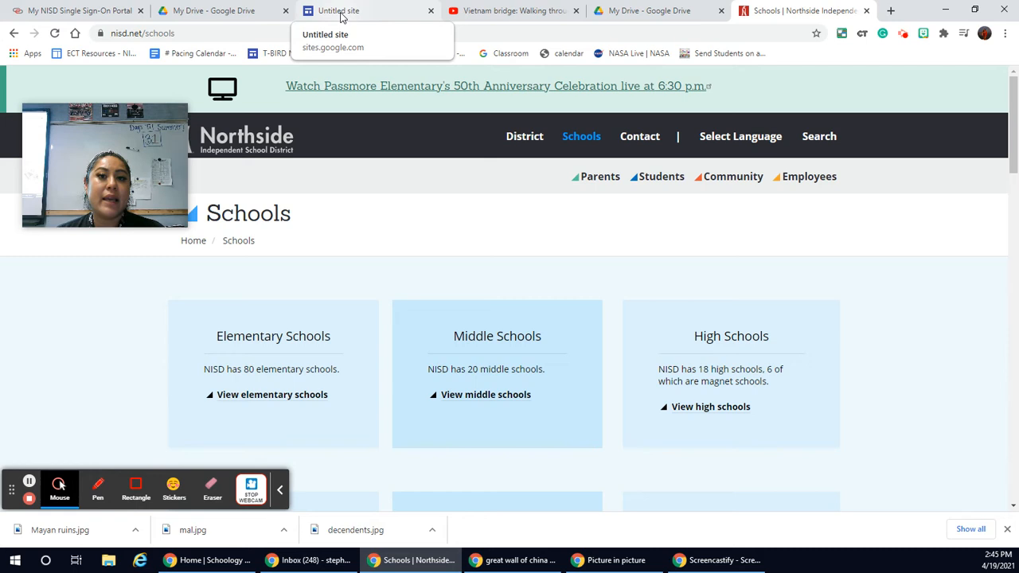
Step: Return to the untitled Google Sites project and add a new page named Golden Bridge
{"action": "left_click", "coordinate": [341, 17]}
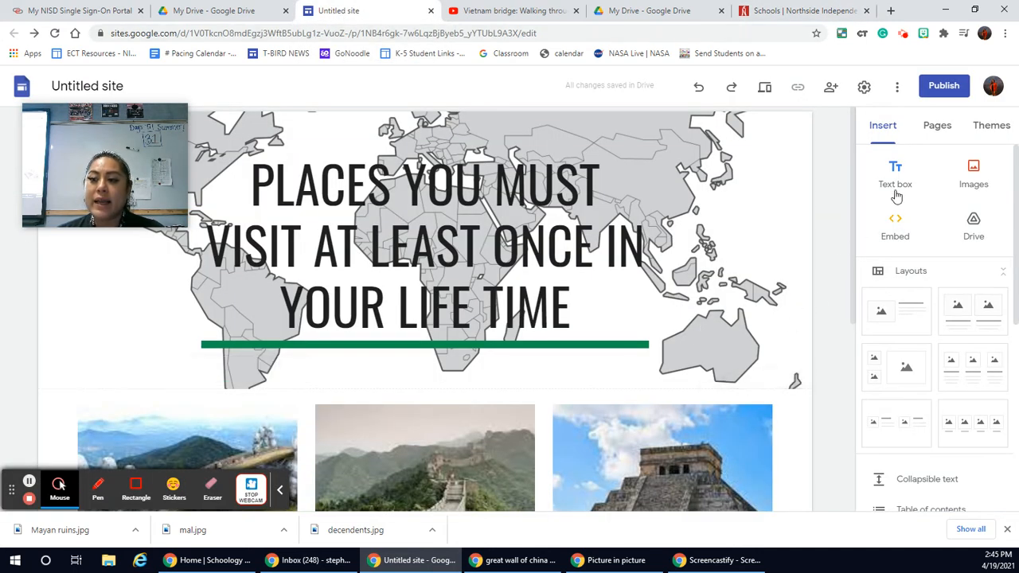
{"action": "left_click", "coordinate": [939, 131]}
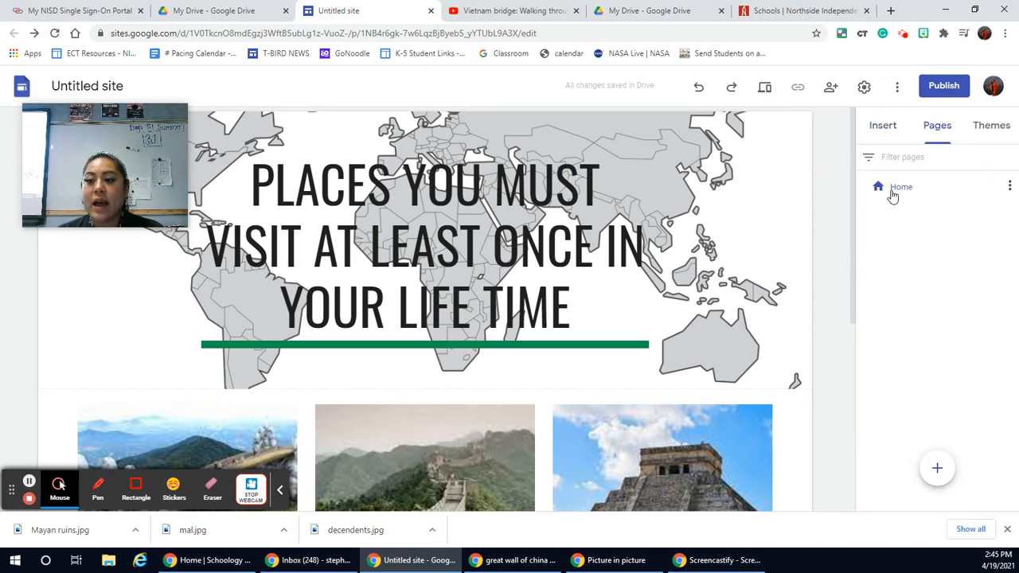
{"action": "scroll", "coordinate": [603, 382], "scroll_direction": "down", "scroll_amount": 4}
{"action": "scroll", "coordinate": [602, 382], "scroll_direction": "up", "scroll_amount": 2}
{"action": "scroll", "coordinate": [603, 384], "scroll_direction": "up", "scroll_amount": 2}
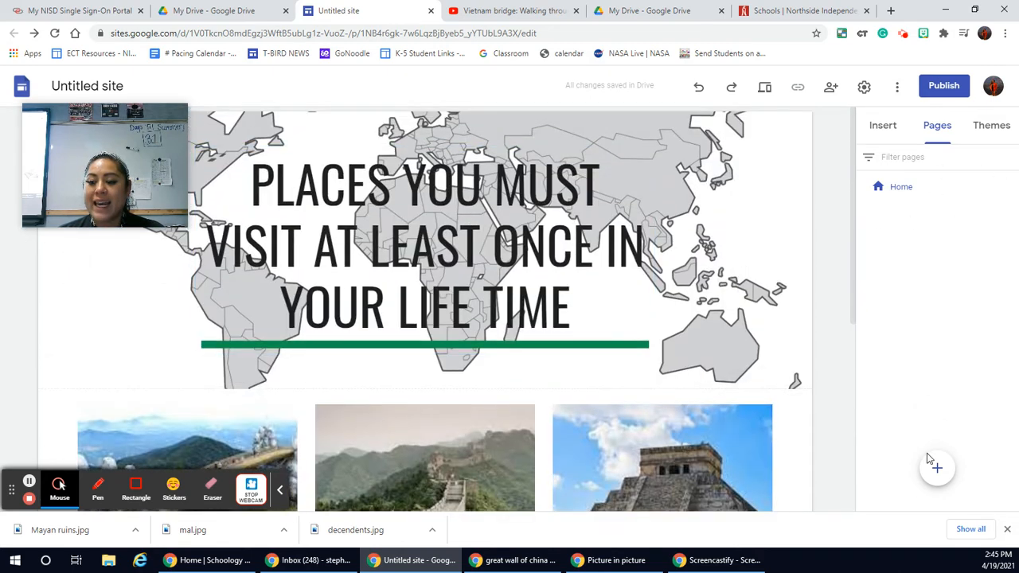
{"action": "mouse_move", "coordinate": [937, 468]}
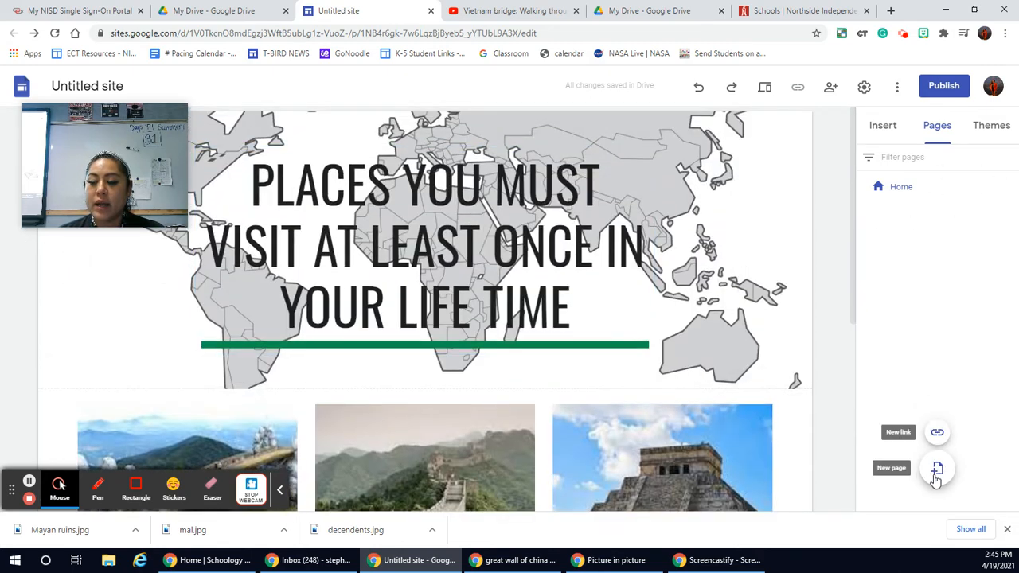
{"action": "left_click", "coordinate": [936, 477]}
{"action": "left_click", "coordinate": [794, 246]}
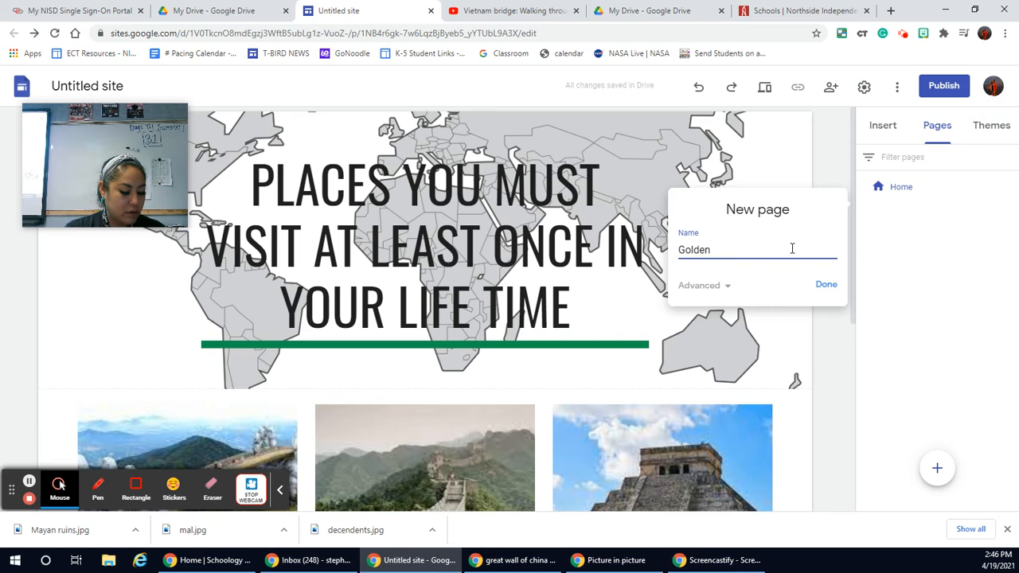
{"action": "type", "text": "Golden Bridge"}
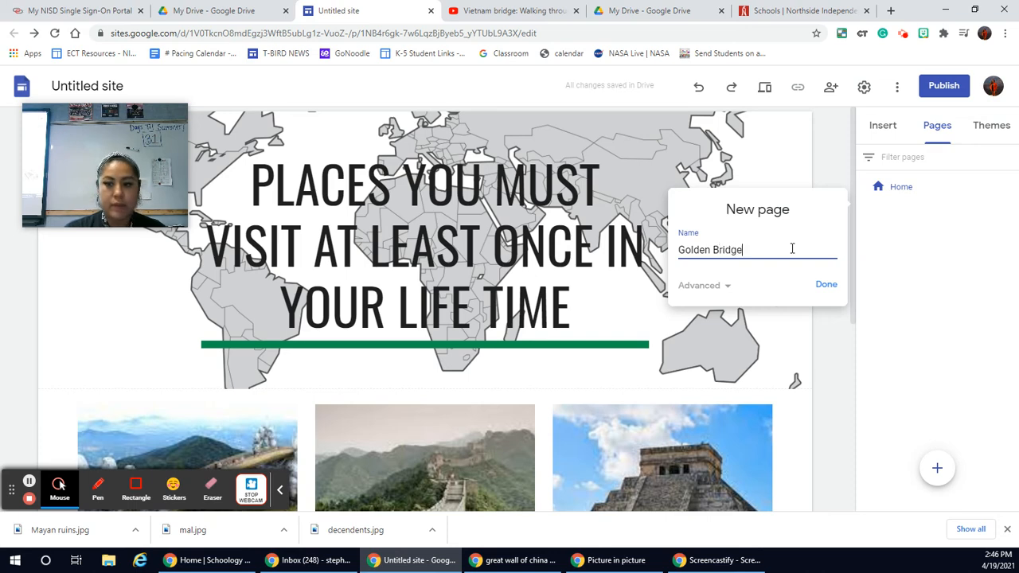
{"action": "left_click", "coordinate": [820, 285]}
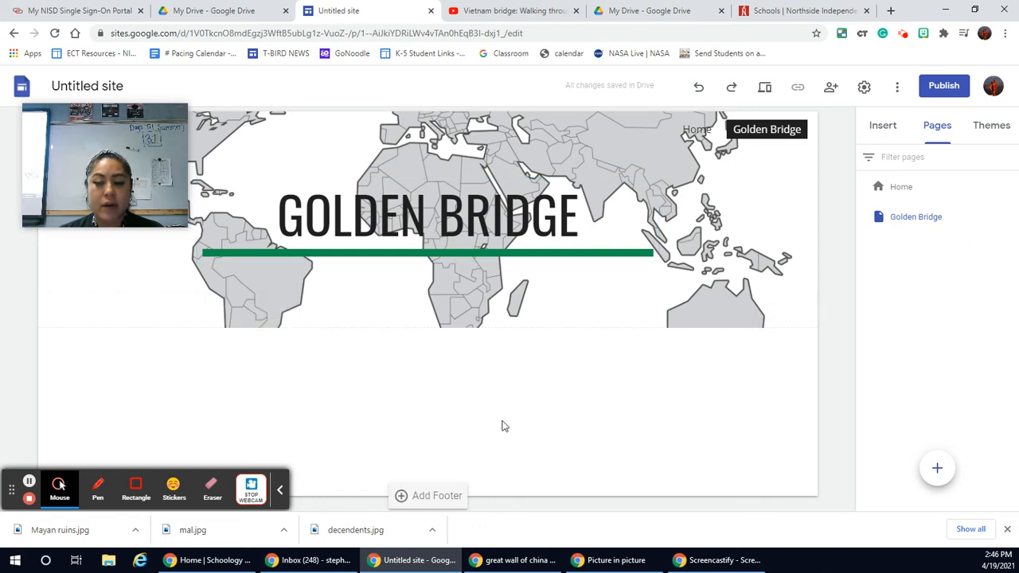
Step: Start an image carousel on the Golden Bridge page and upload images (15).jpg from Downloads as its first picture
{"action": "left_click", "coordinate": [882, 125]}
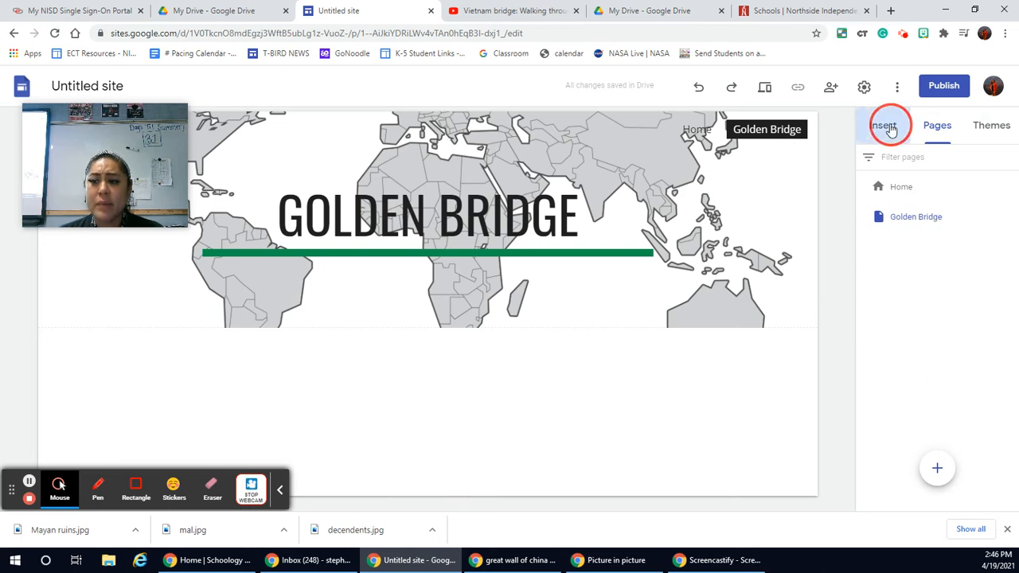
{"action": "scroll", "coordinate": [946, 400], "scroll_direction": "down", "scroll_amount": 4}
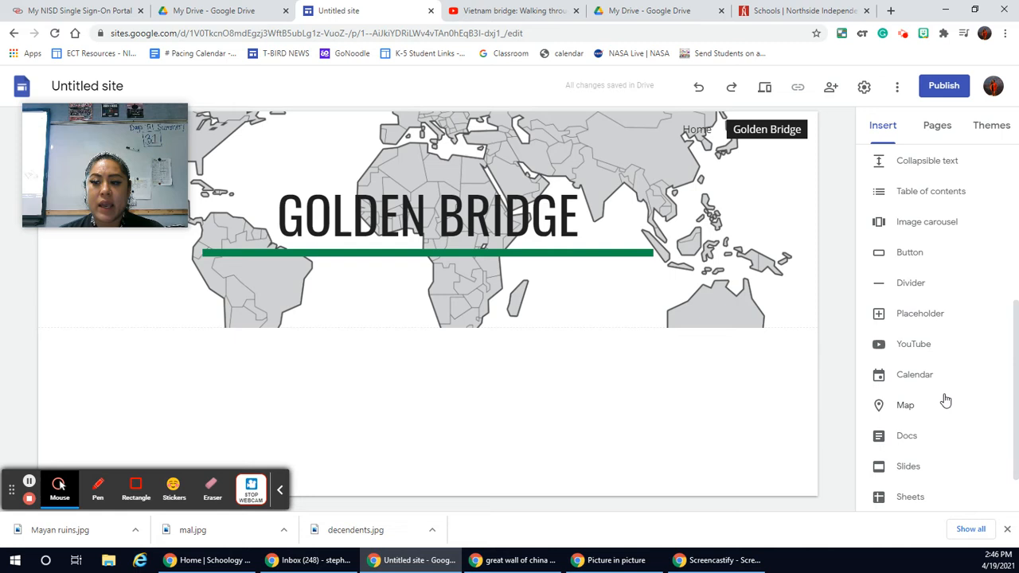
{"action": "scroll", "coordinate": [945, 400], "scroll_direction": "up", "scroll_amount": 1}
{"action": "left_click", "coordinate": [942, 288]}
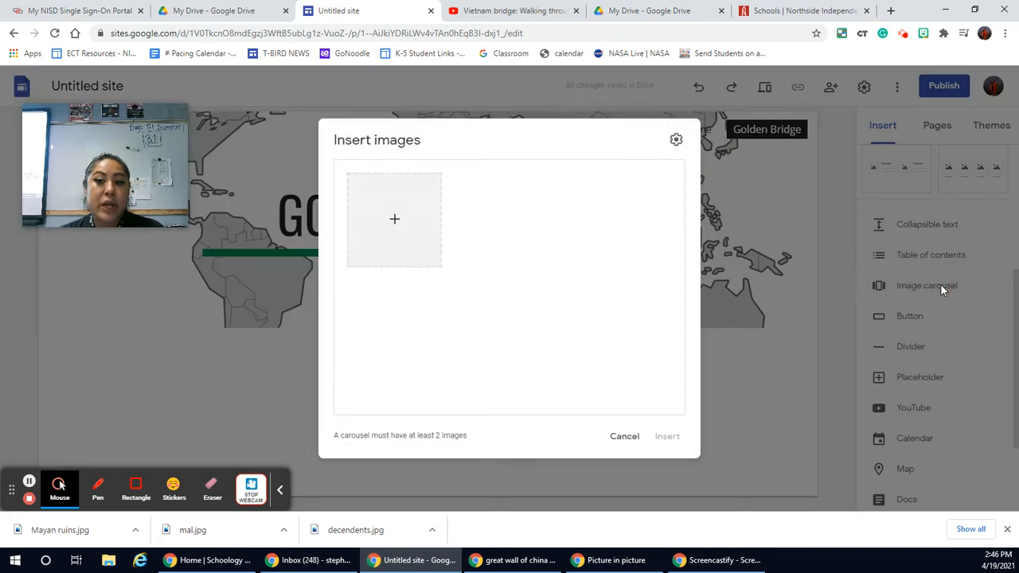
{"action": "left_click", "coordinate": [396, 221]}
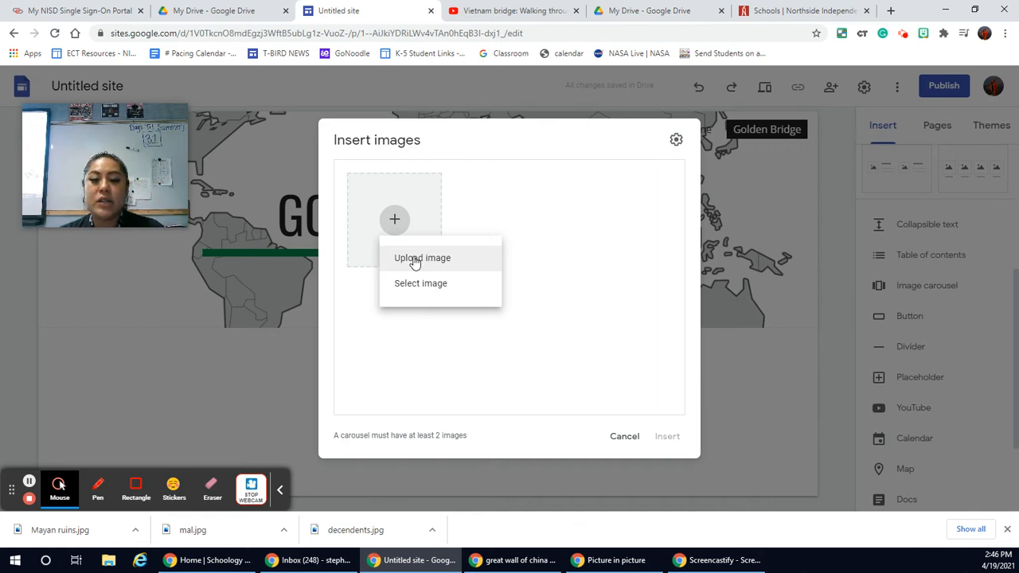
{"action": "left_click", "coordinate": [415, 260]}
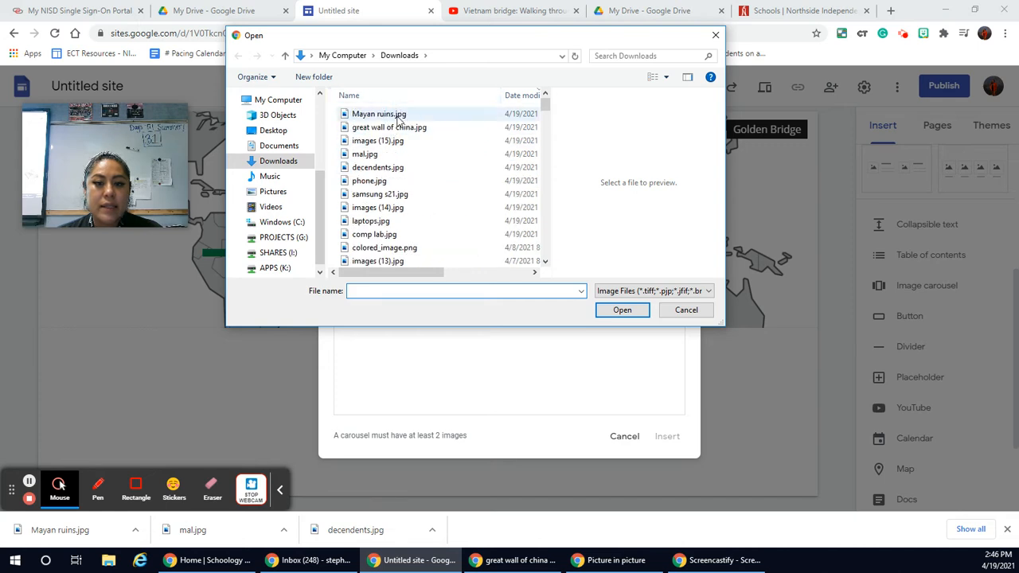
{"action": "left_click", "coordinate": [387, 142]}
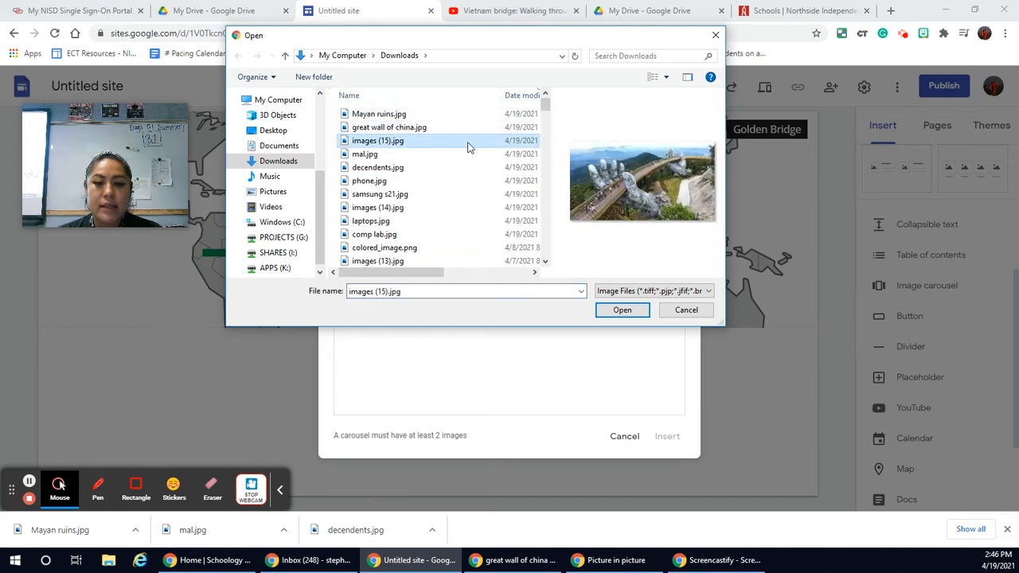
{"action": "left_click", "coordinate": [617, 310]}
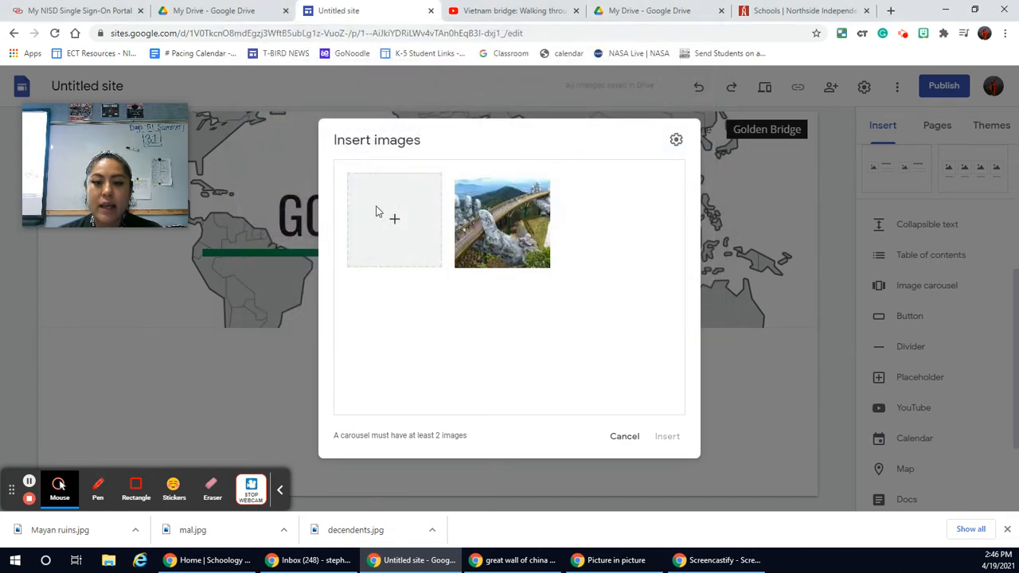
Step: Add a deep-blue-sky bridge photo to the carousel from a Google image search for "golden bridge vietnam"
{"action": "left_click", "coordinate": [390, 223]}
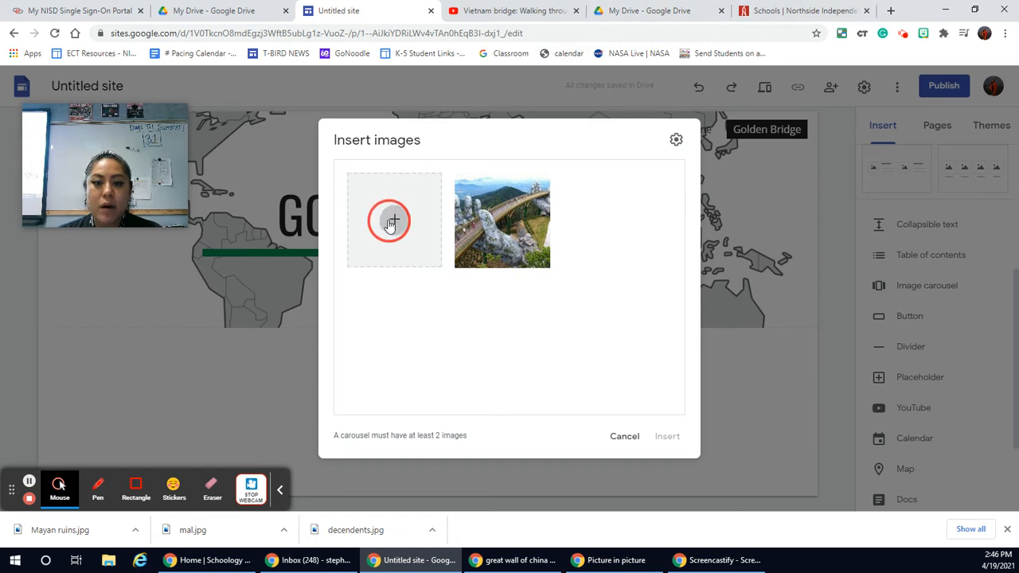
{"action": "left_click", "coordinate": [424, 284]}
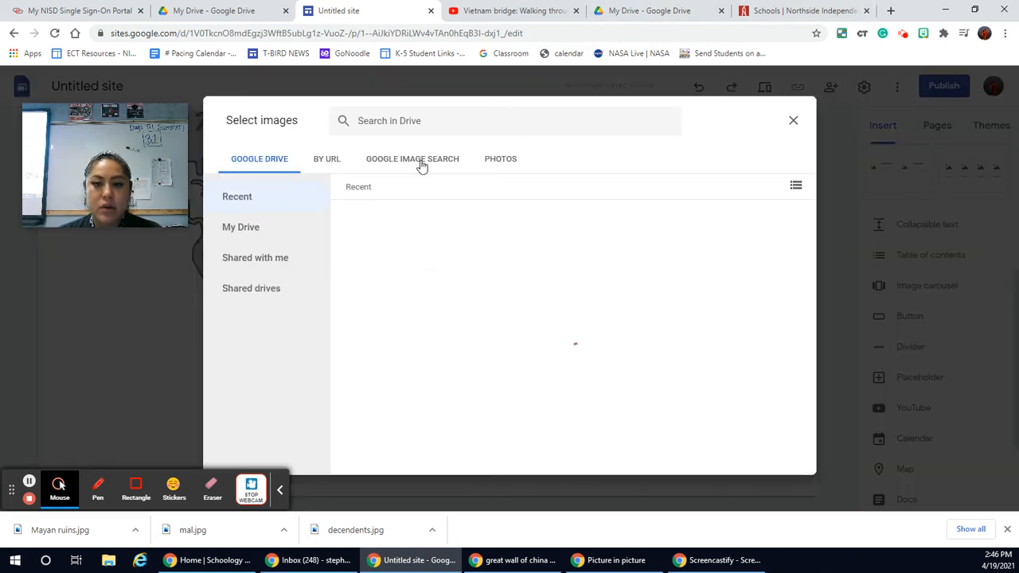
{"action": "left_click", "coordinate": [420, 163]}
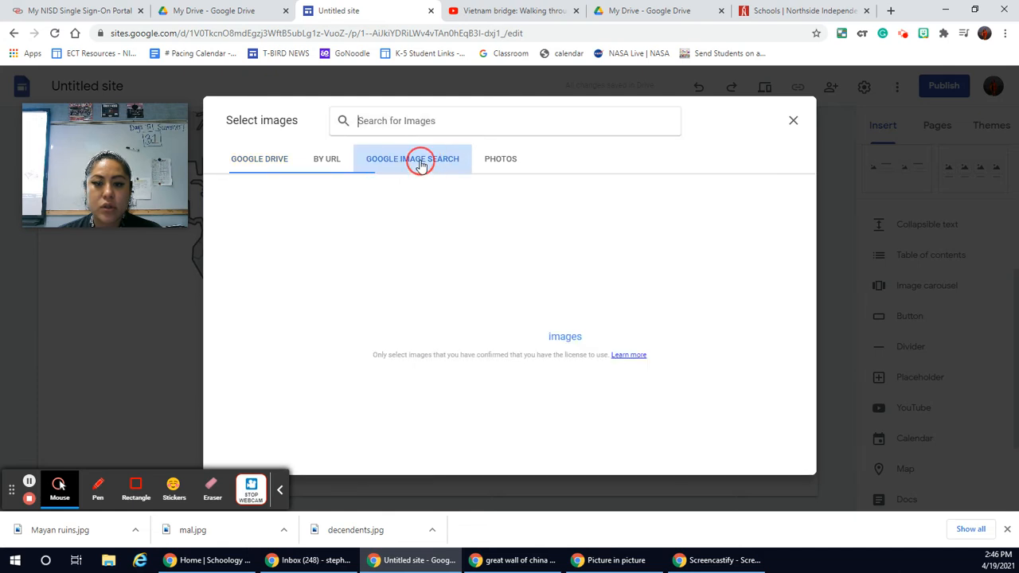
{"action": "left_click", "coordinate": [402, 126]}
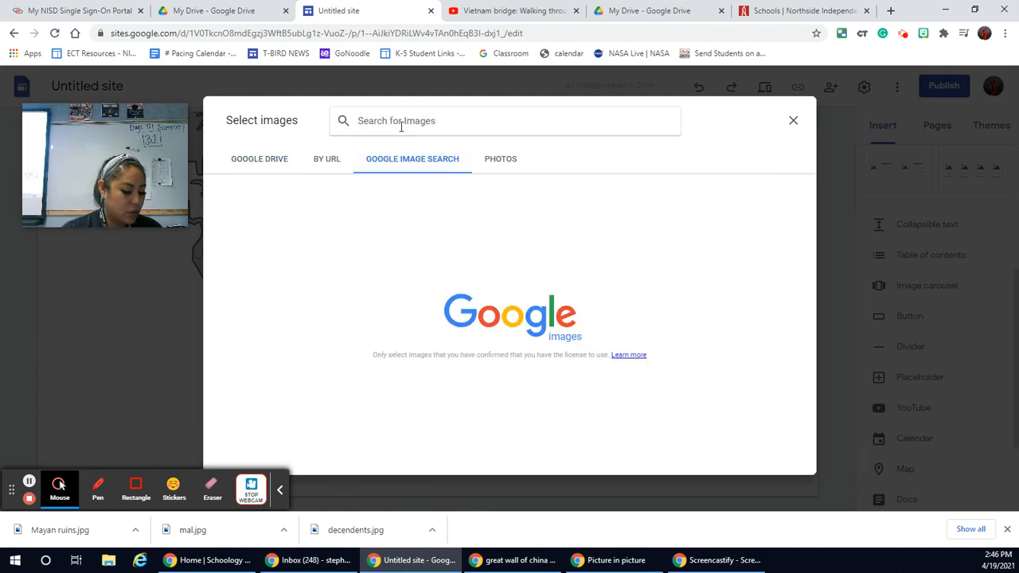
{"action": "type", "text": "gol"}
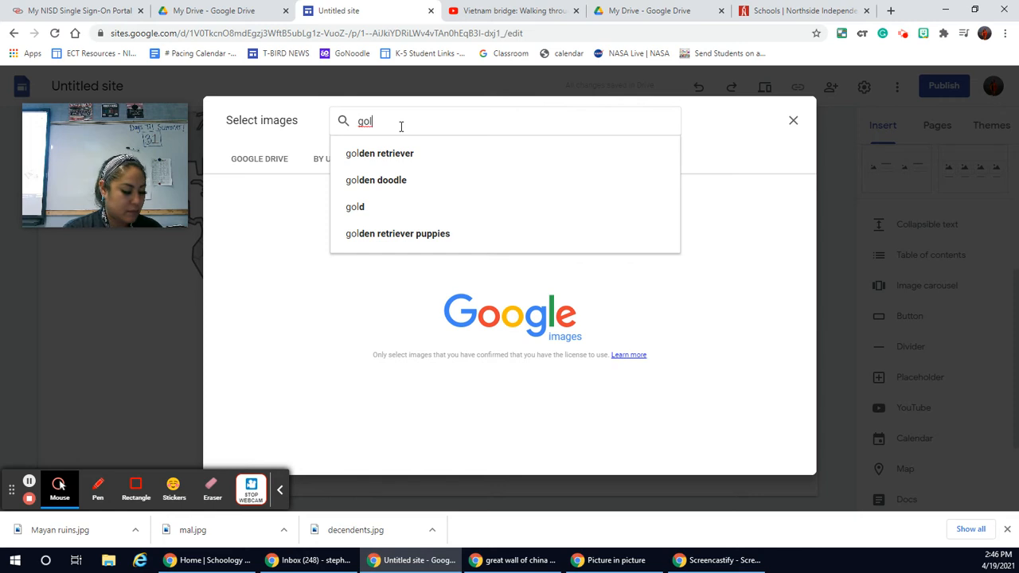
{"action": "type", "text": "den bridge"}
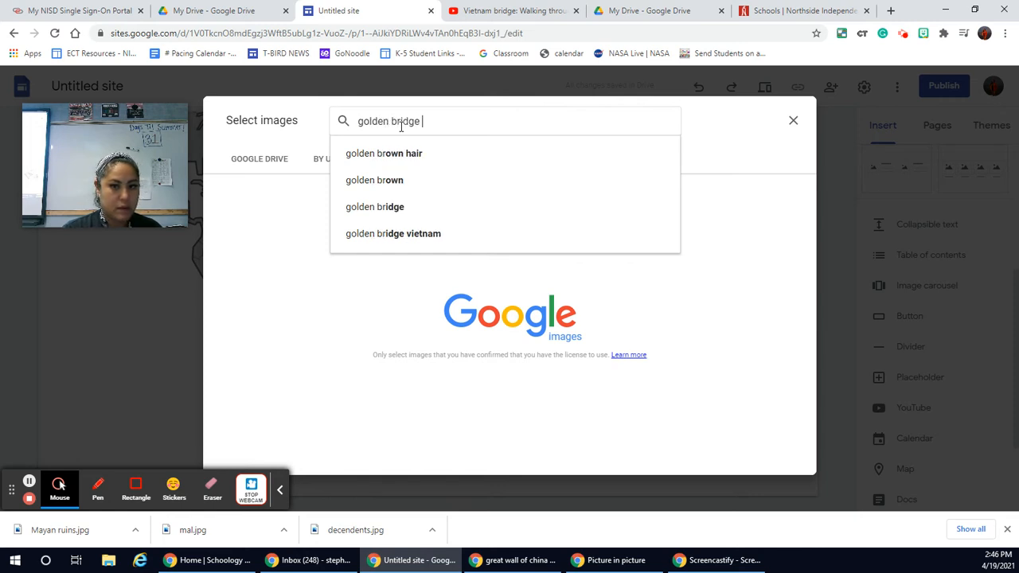
{"action": "left_click", "coordinate": [400, 152]}
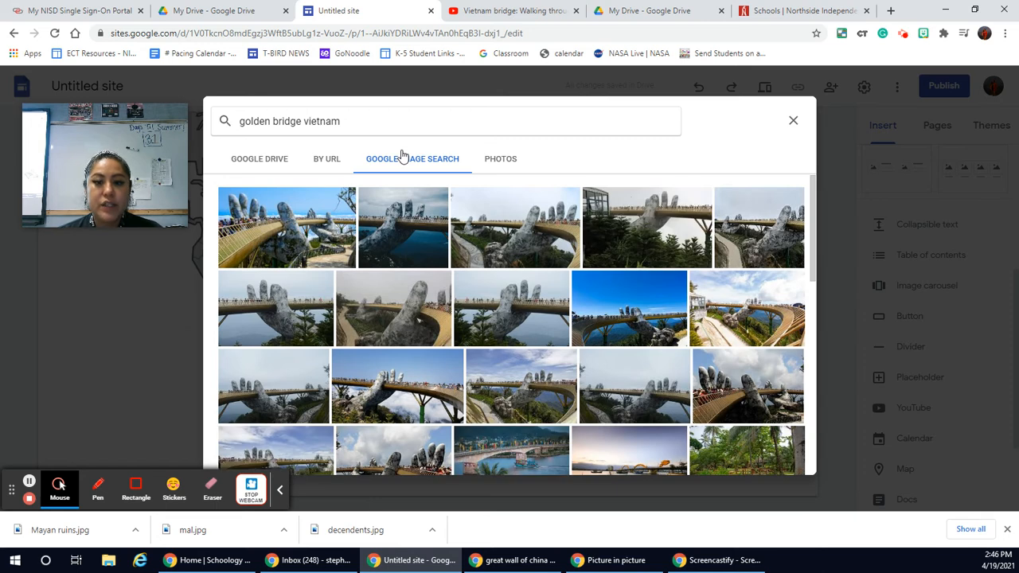
{"action": "left_click", "coordinate": [630, 317]}
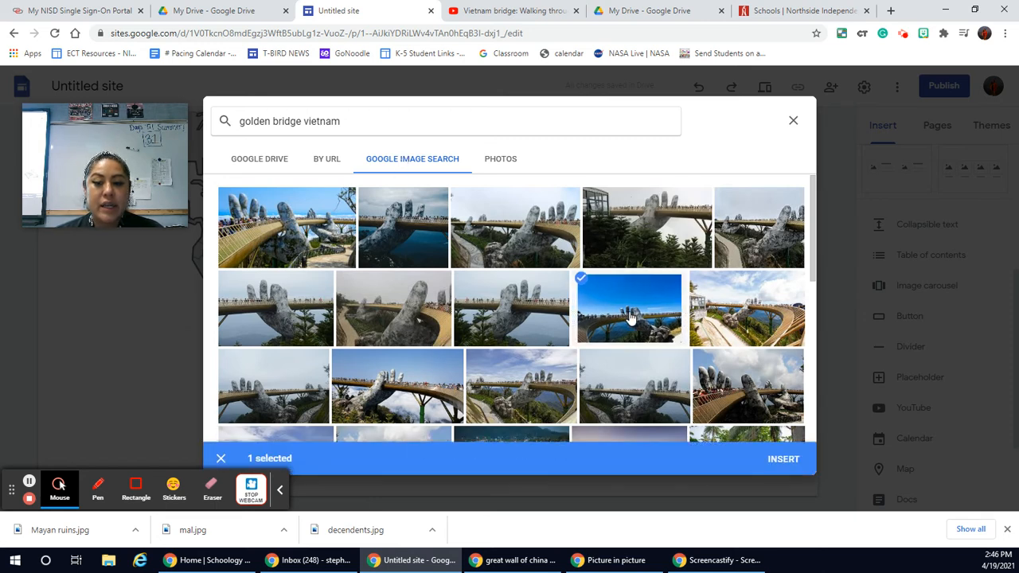
{"action": "left_click", "coordinate": [772, 465]}
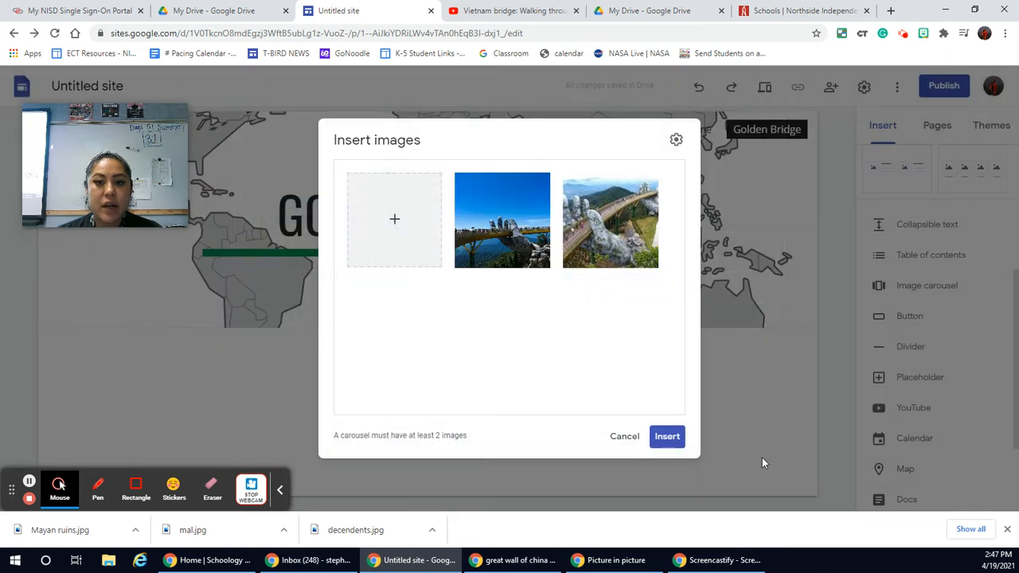
Step: Run another Google image search for "golden bridge vietnam" to pick more pictures for the carousel
{"action": "left_click", "coordinate": [394, 214]}
{"action": "left_click", "coordinate": [410, 286]}
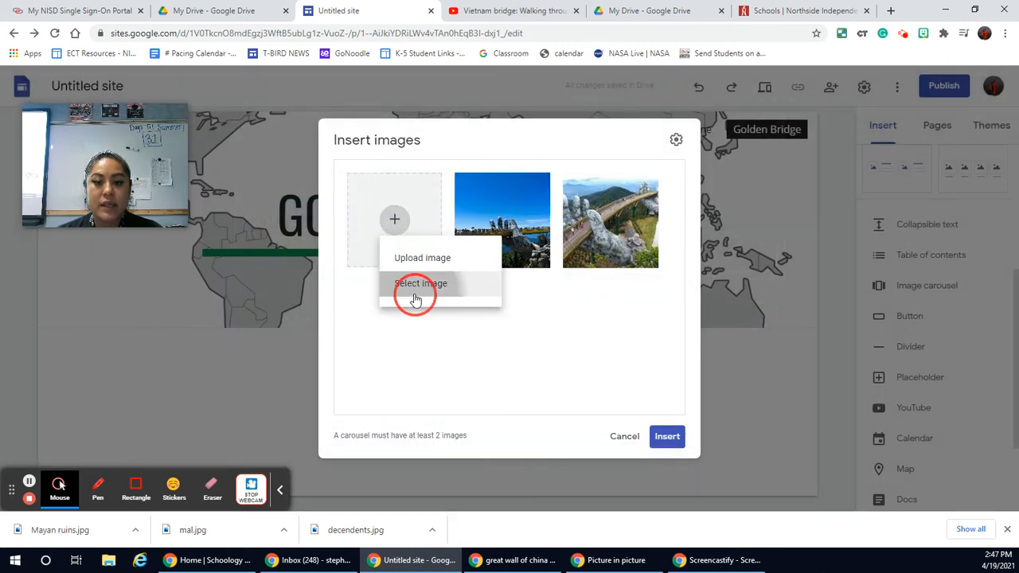
{"action": "left_click", "coordinate": [444, 163]}
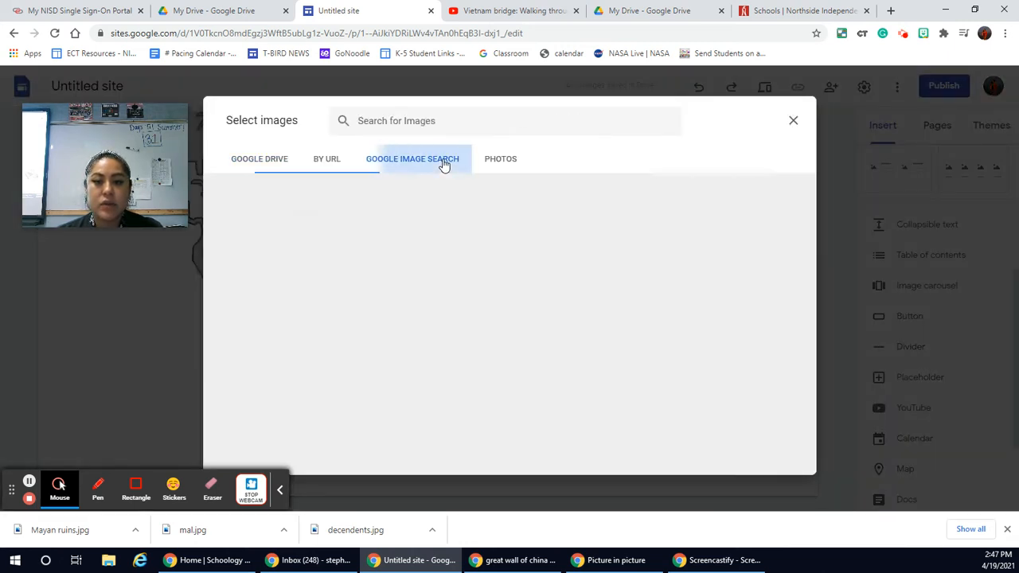
{"action": "left_click", "coordinate": [419, 120]}
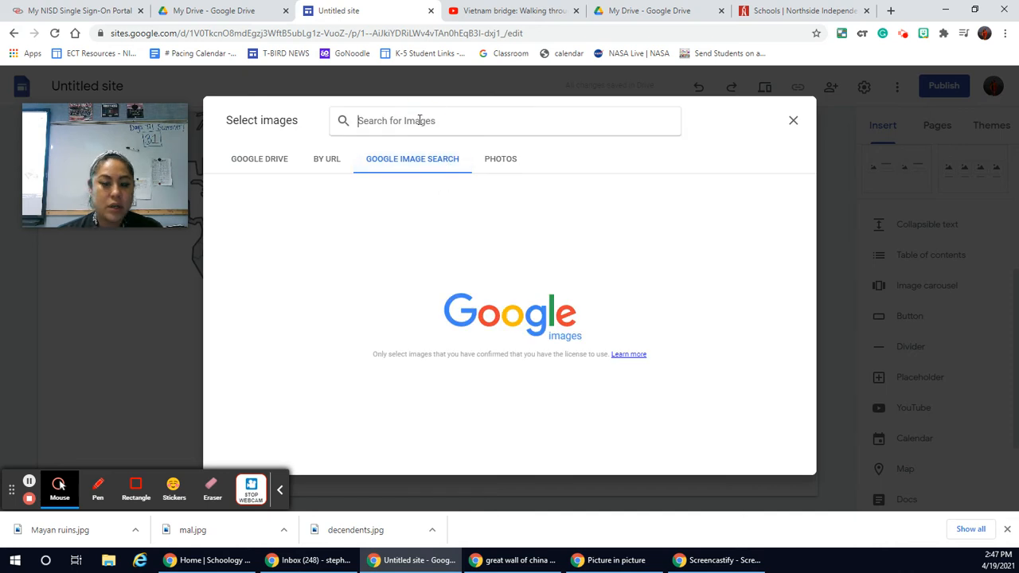
{"action": "type", "text": "golden"}
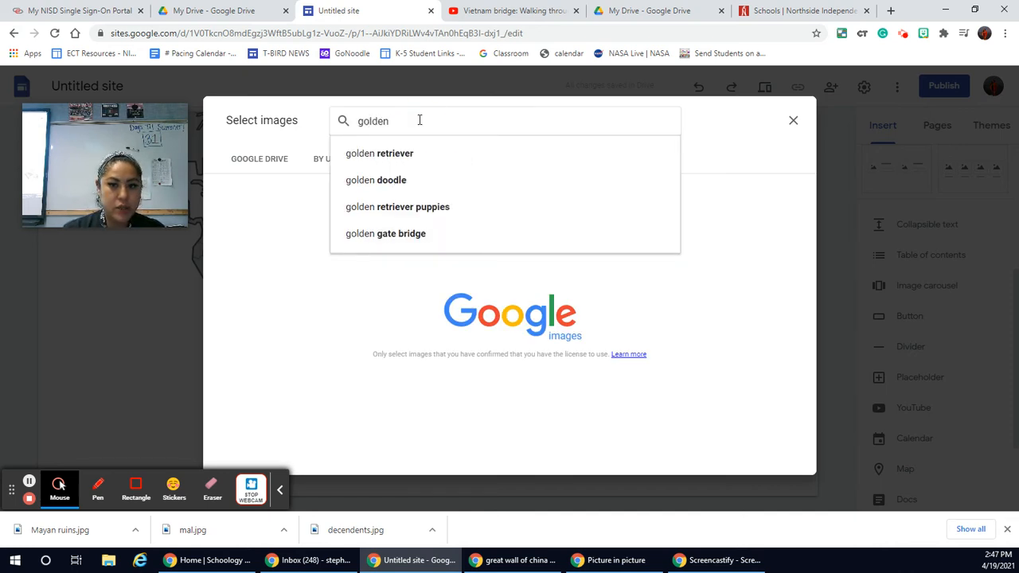
{"action": "key", "text": "Down"}
{"action": "type", "text": "en"}
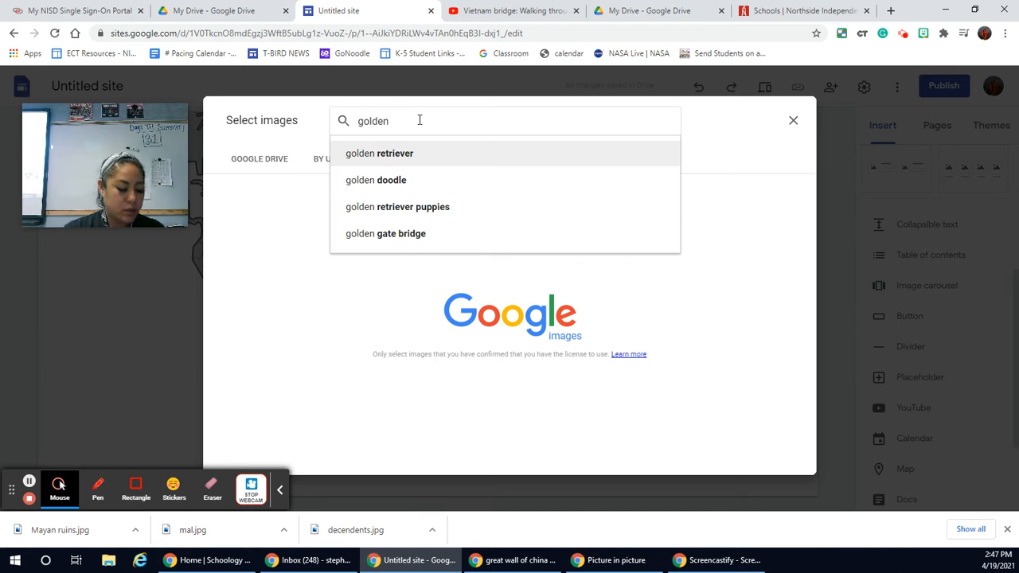
{"action": "type", "text": " bridge"}
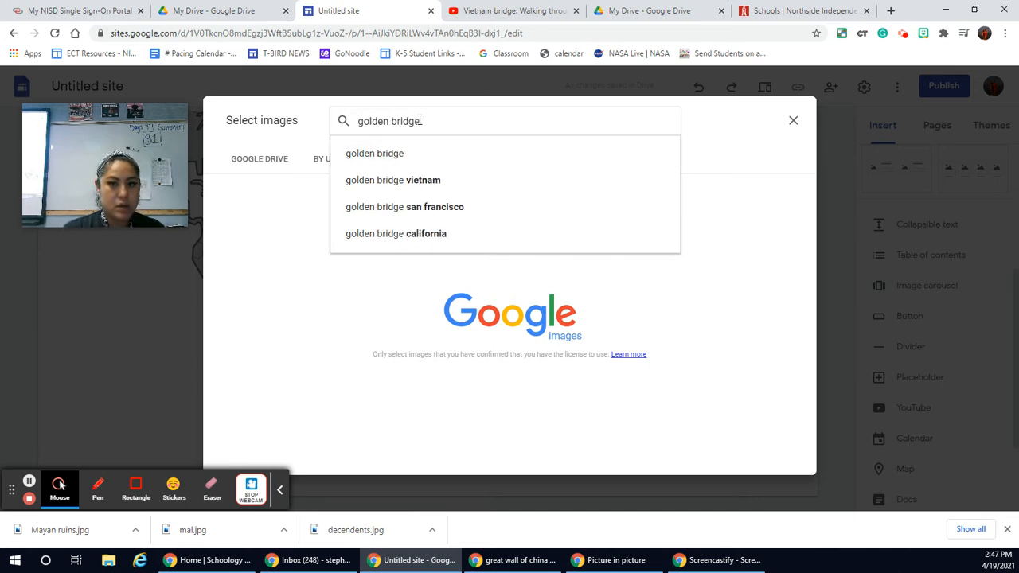
{"action": "left_click", "coordinate": [425, 153]}
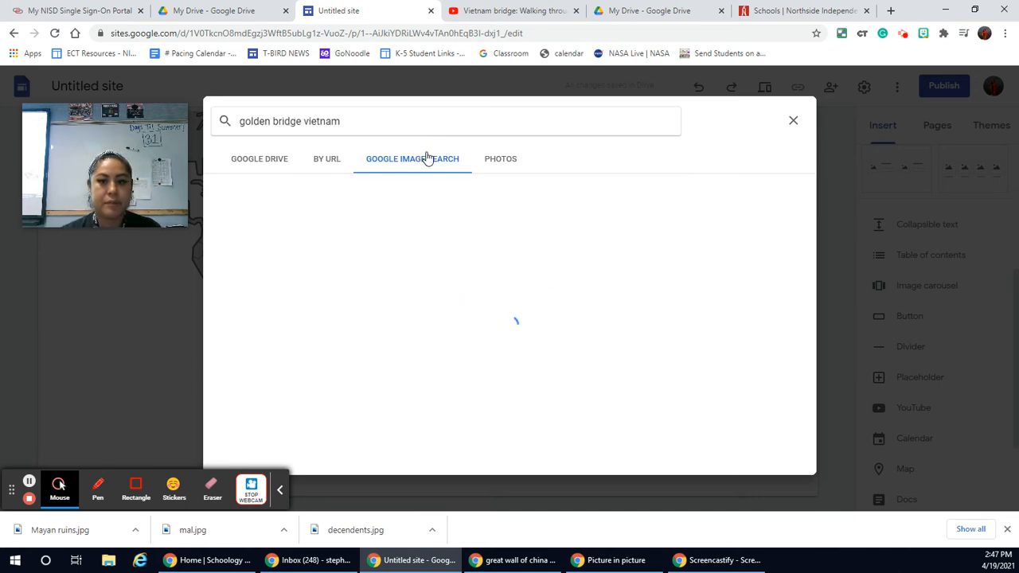
Step: Select the pale close-up photo of the stone hand holding the bridge from the image results
{"action": "scroll", "coordinate": [463, 262], "scroll_direction": "down", "scroll_amount": 3}
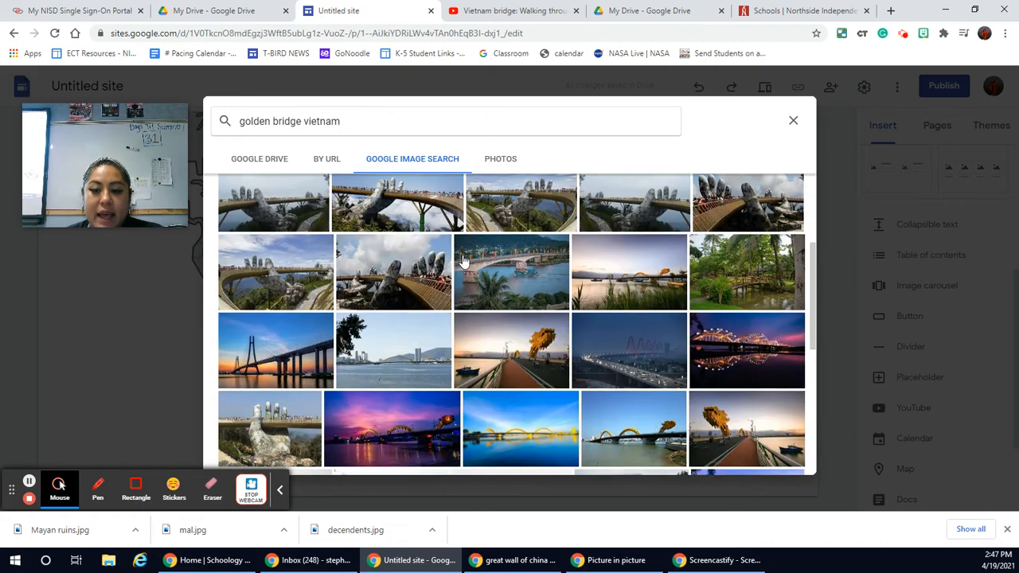
{"action": "scroll", "coordinate": [464, 261], "scroll_direction": "down", "scroll_amount": 2}
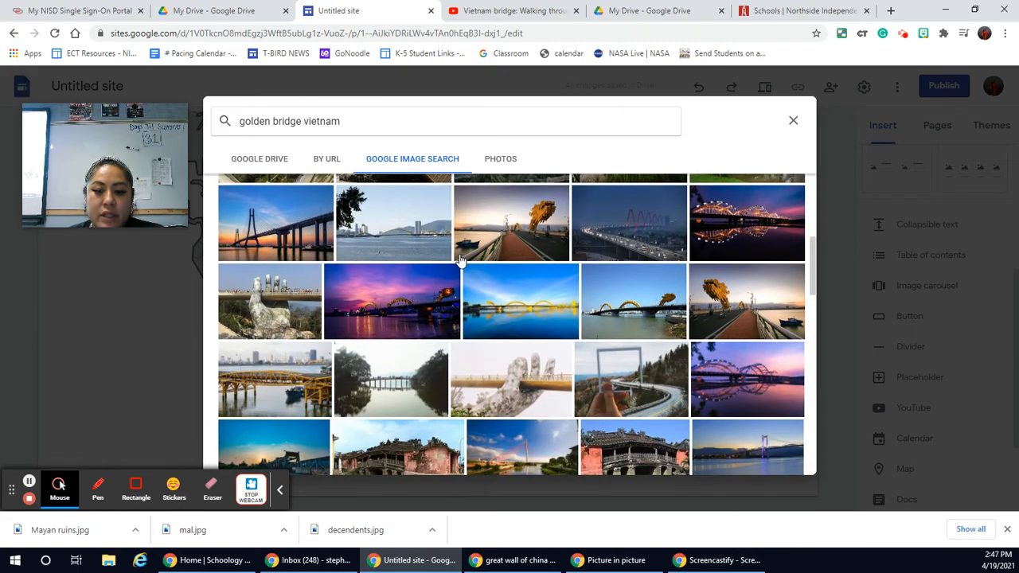
{"action": "scroll", "coordinate": [460, 260], "scroll_direction": "down", "scroll_amount": 2}
{"action": "left_click", "coordinate": [503, 246]}
Step: Also select the blue-sky photo of the upright stone hand above rocks, and add both selected pictures to the carousel
{"action": "scroll", "coordinate": [503, 245], "scroll_direction": "down", "scroll_amount": 2}
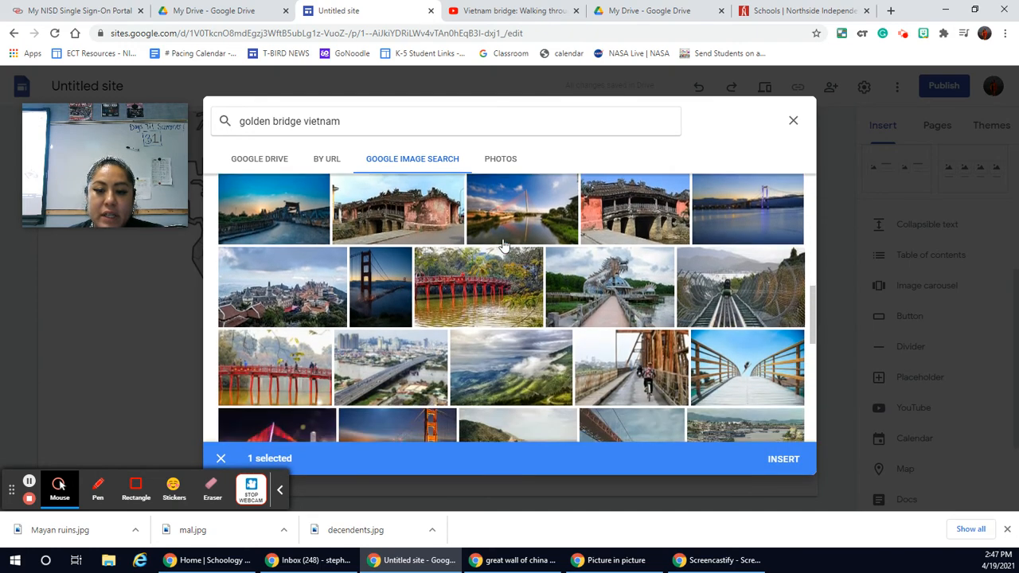
{"action": "scroll", "coordinate": [503, 246], "scroll_direction": "down", "scroll_amount": 2}
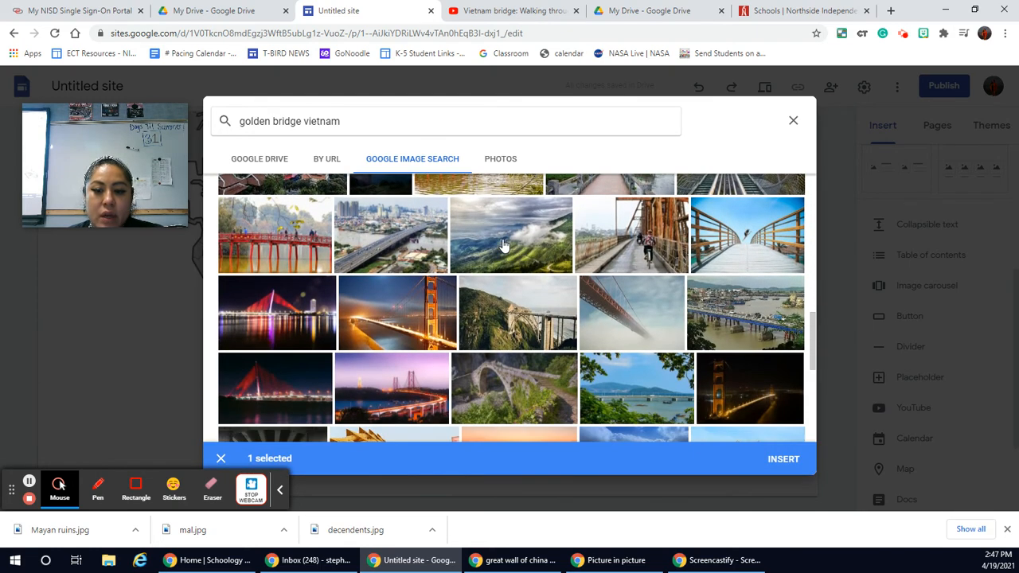
{"action": "scroll", "coordinate": [504, 245], "scroll_direction": "down", "scroll_amount": 5}
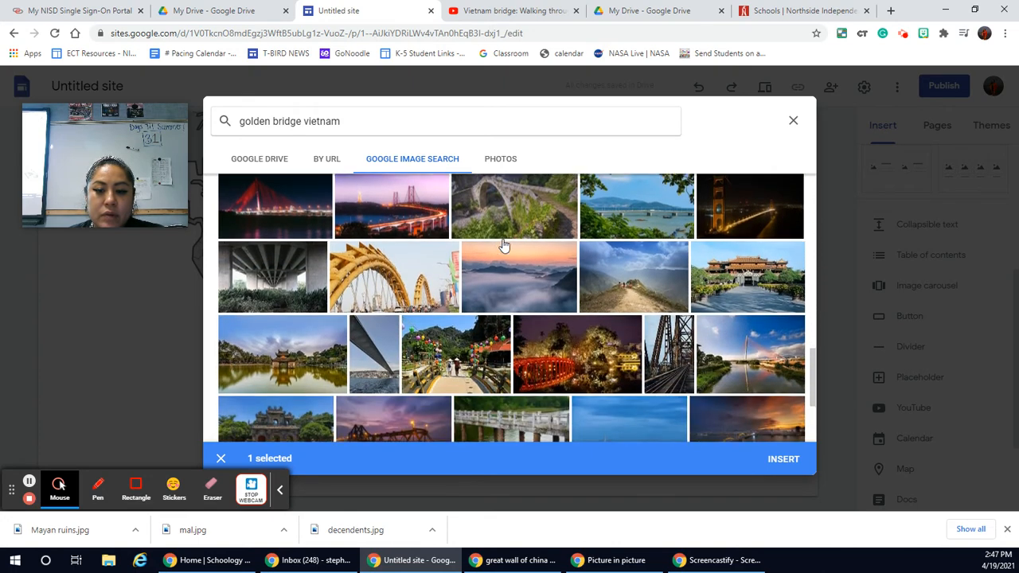
{"action": "scroll", "coordinate": [503, 245], "scroll_direction": "down", "scroll_amount": 4}
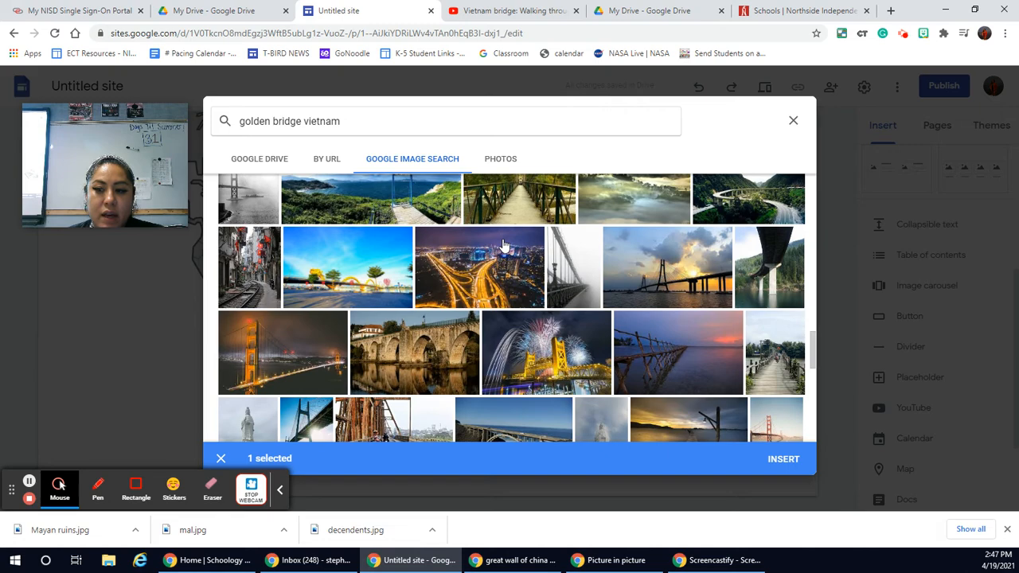
{"action": "scroll", "coordinate": [503, 245], "scroll_direction": "down", "scroll_amount": 3}
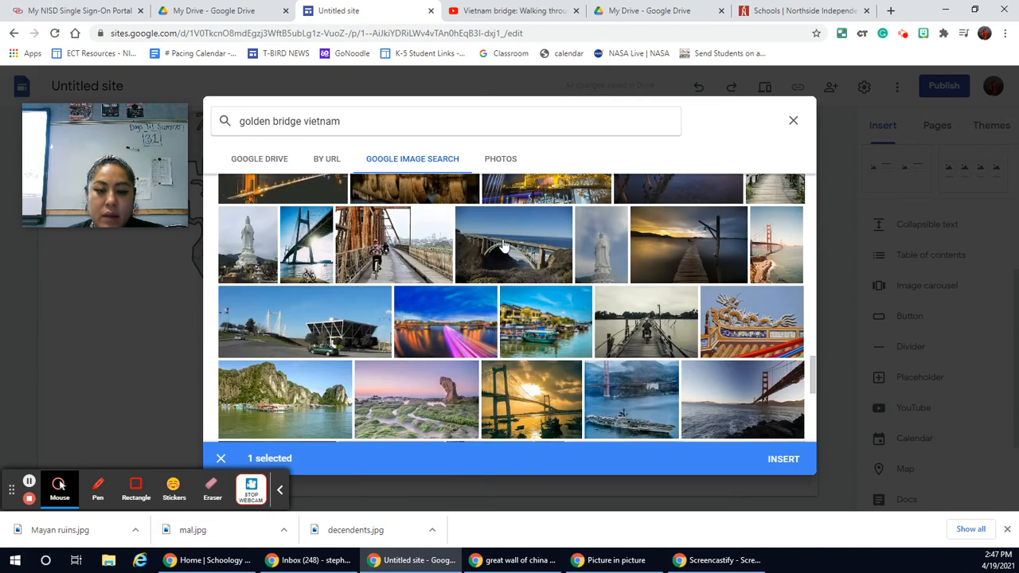
{"action": "scroll", "coordinate": [503, 245], "scroll_direction": "down", "scroll_amount": 2}
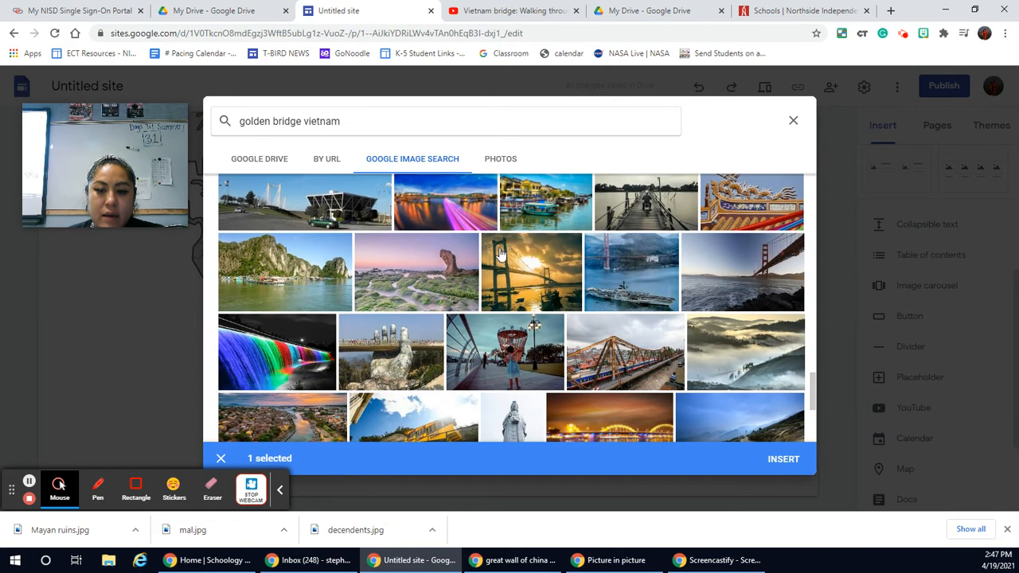
{"action": "scroll", "coordinate": [504, 247], "scroll_direction": "down", "scroll_amount": 2}
{"action": "left_click", "coordinate": [422, 243]}
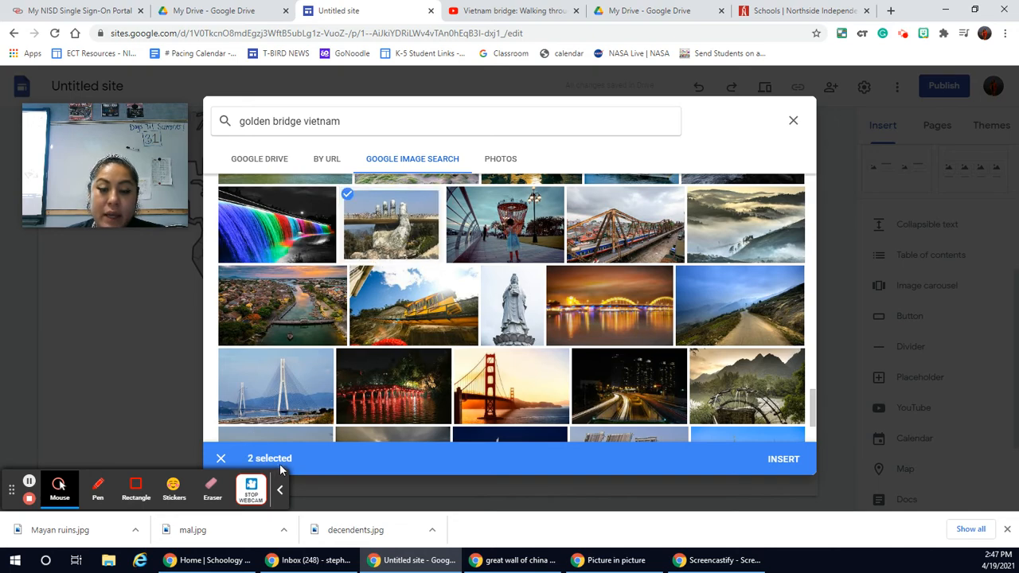
{"action": "scroll", "coordinate": [500, 372], "scroll_direction": "down", "scroll_amount": 2}
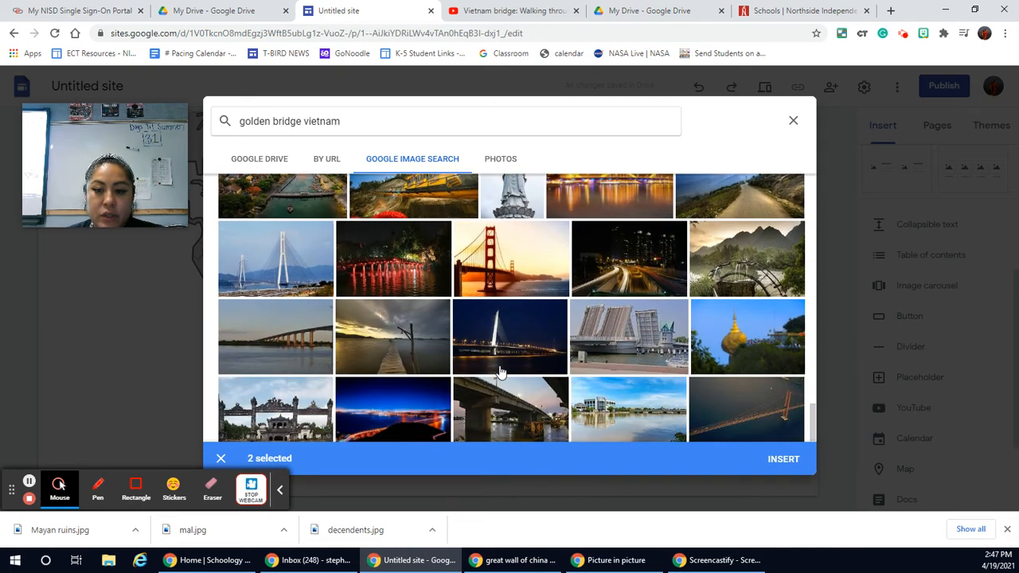
{"action": "scroll", "coordinate": [500, 372], "scroll_direction": "down", "scroll_amount": 3}
{"action": "left_click", "coordinate": [782, 462]}
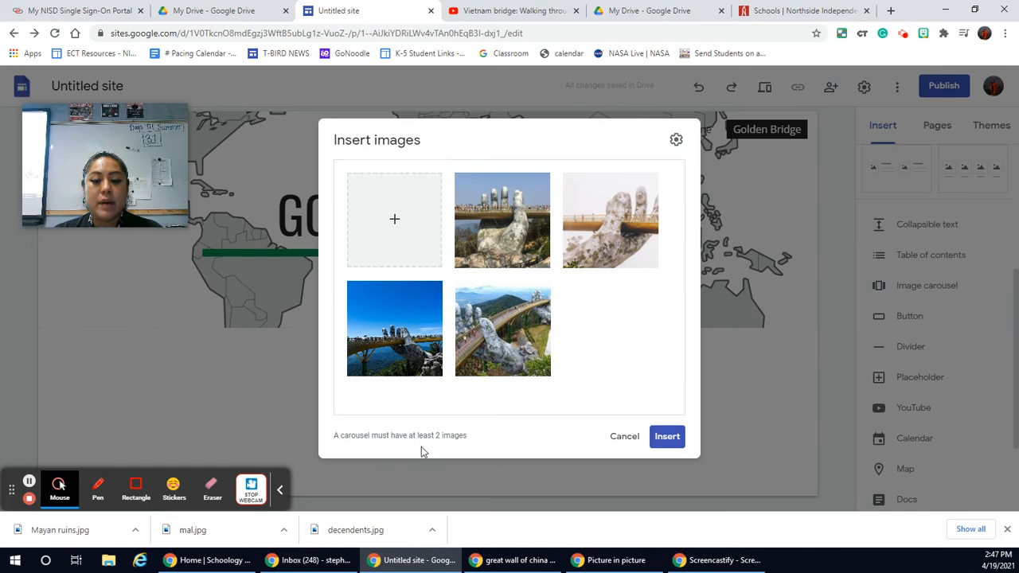
Step: Insert the four-picture carousel on the Golden Bridge page and check how it sits below the header
{"action": "left_click", "coordinate": [668, 437]}
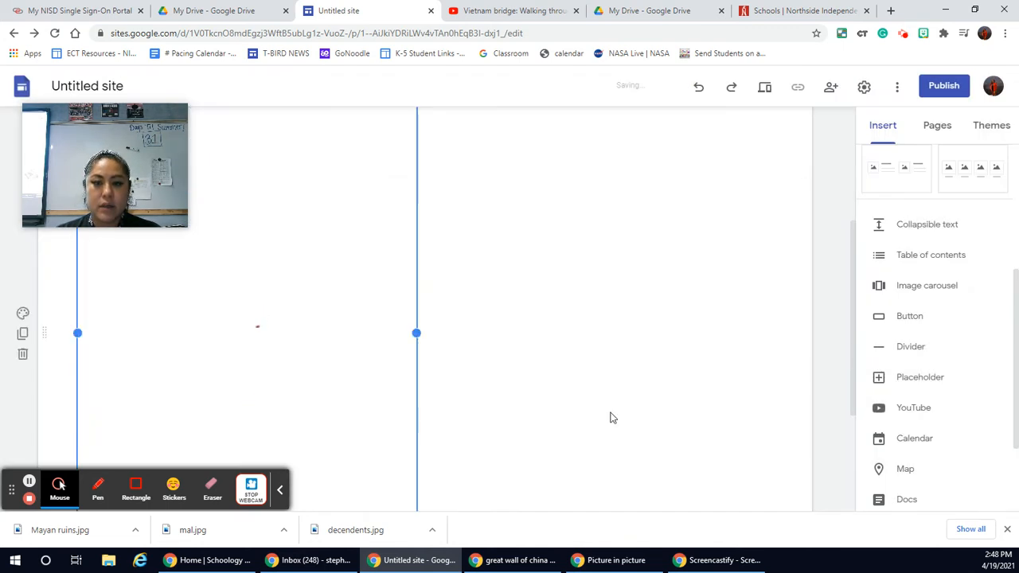
{"action": "scroll", "coordinate": [508, 350], "scroll_direction": "down", "scroll_amount": 2}
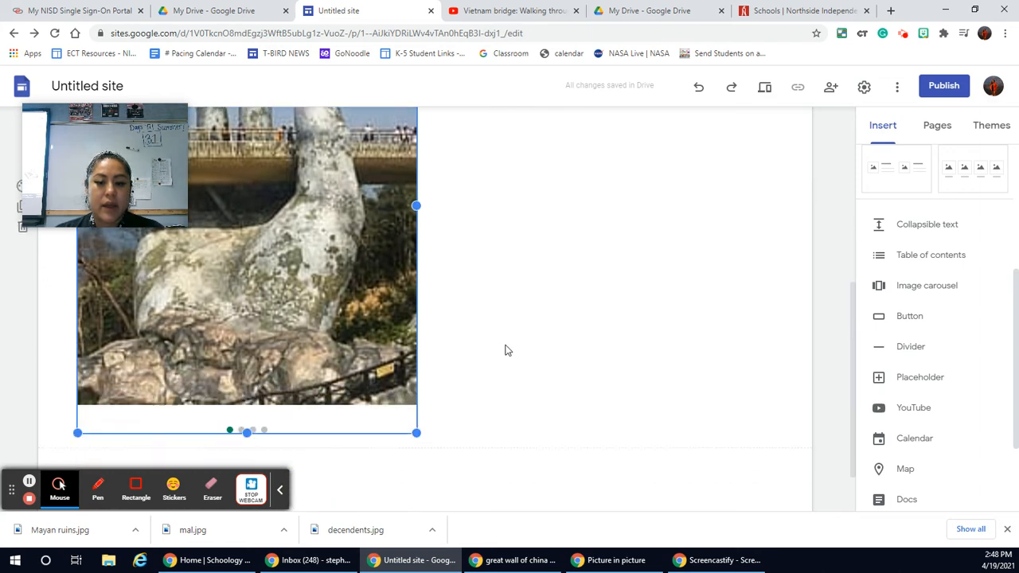
{"action": "scroll", "coordinate": [508, 350], "scroll_direction": "up", "scroll_amount": 6}
{"action": "scroll", "coordinate": [508, 350], "scroll_direction": "down", "scroll_amount": 2}
{"action": "scroll", "coordinate": [505, 350], "scroll_direction": "up", "scroll_amount": 2}
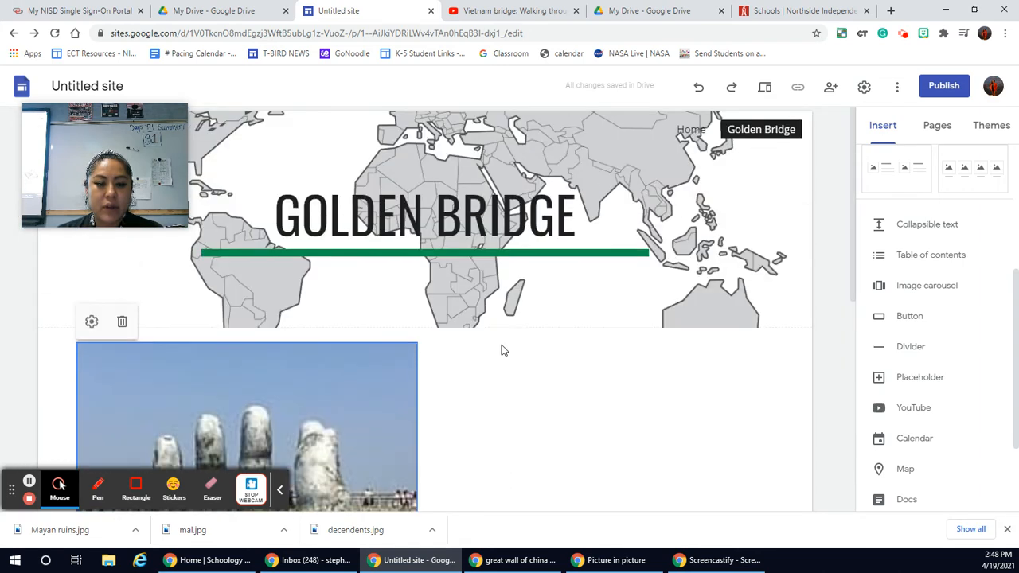
Step: Try the Auto start option in the carousel settings, switch it off again, and update the carousel
{"action": "left_click", "coordinate": [92, 324]}
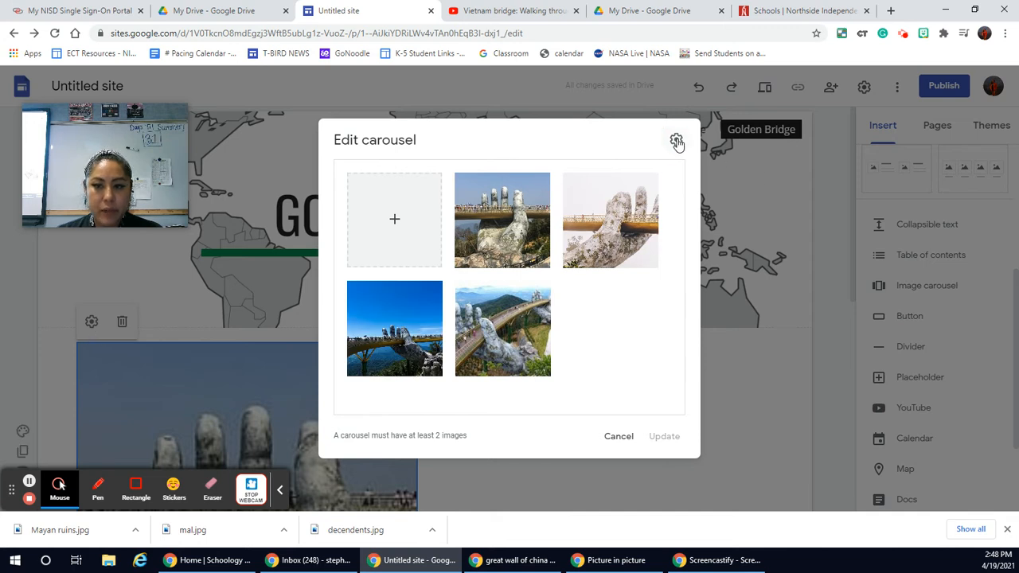
{"action": "left_click", "coordinate": [676, 141]}
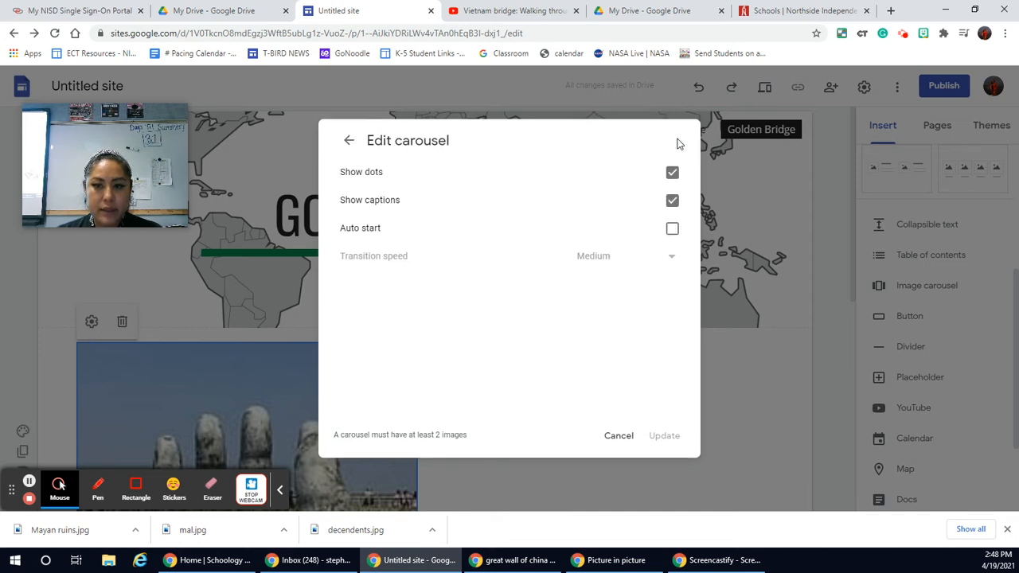
{"action": "left_click", "coordinate": [673, 230]}
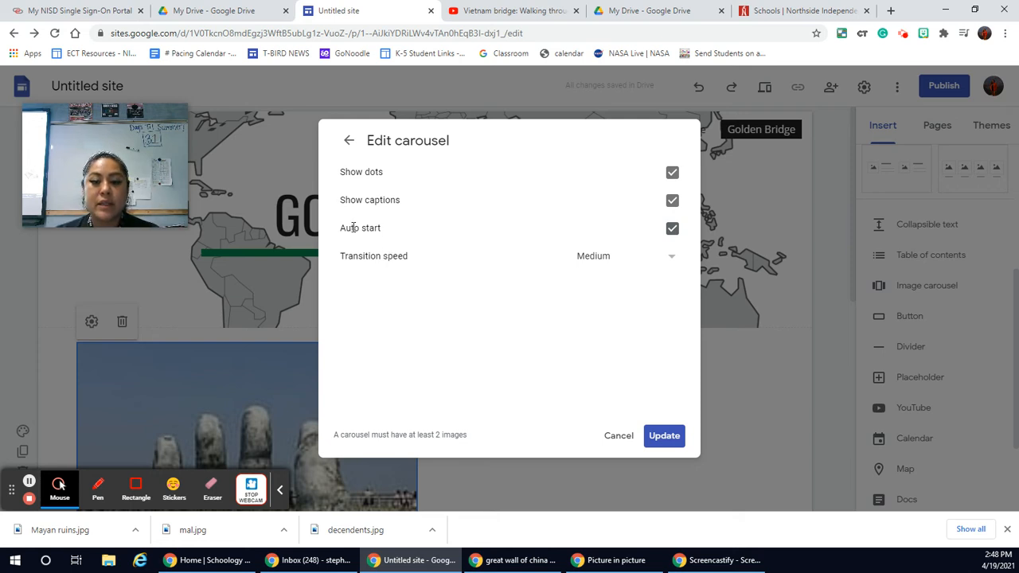
{"action": "left_click", "coordinate": [672, 229]}
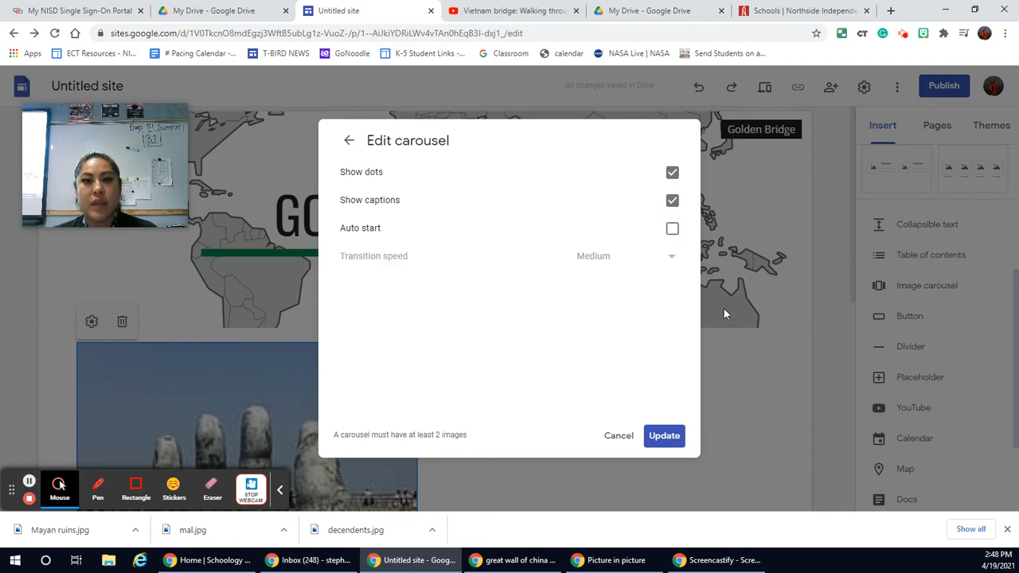
{"action": "left_click", "coordinate": [666, 437]}
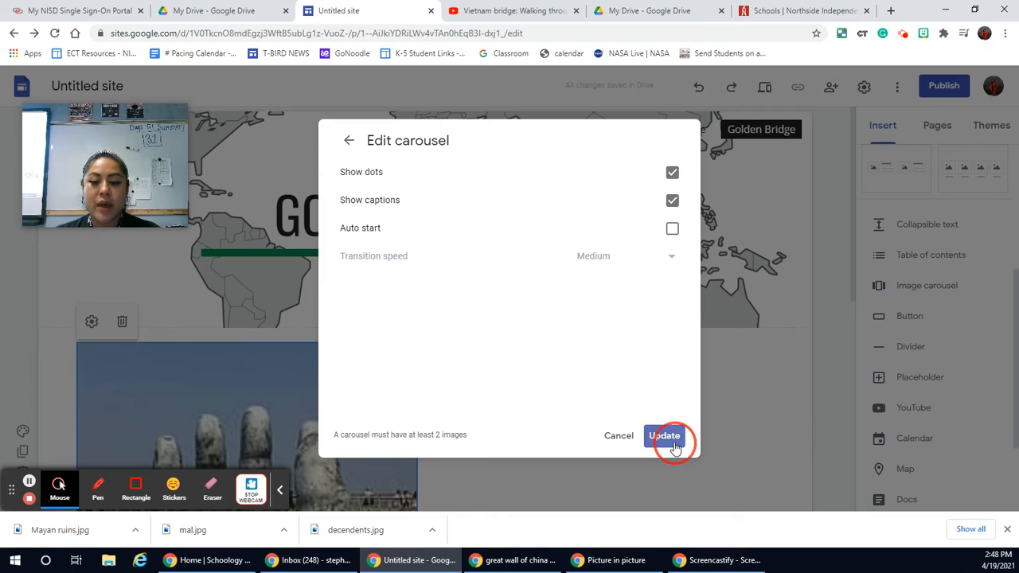
Step: Preview the Golden Bridge page with its image carousel and collapse the recording toolbar covering it
{"action": "scroll", "coordinate": [621, 442], "scroll_direction": "down", "scroll_amount": 2}
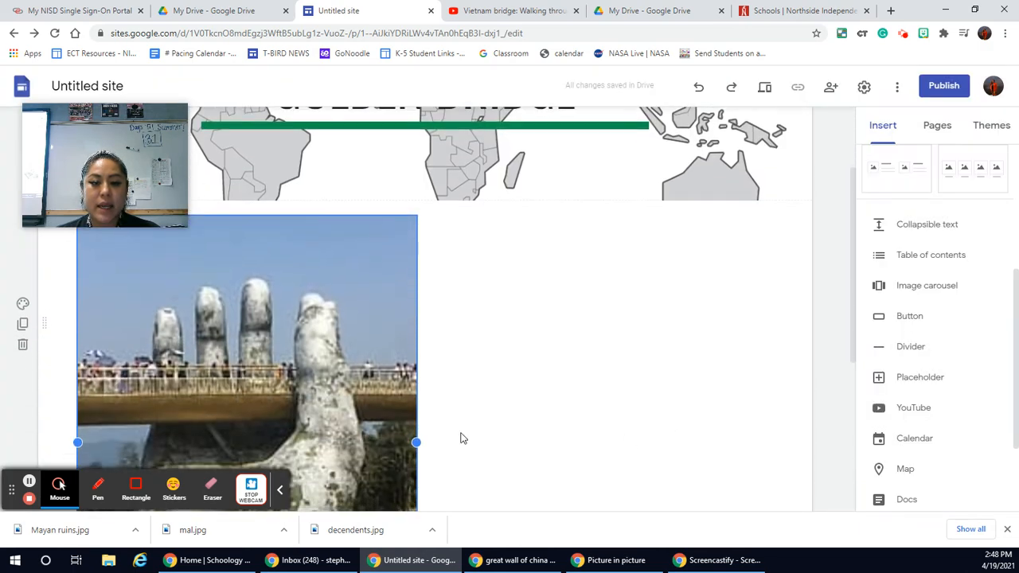
{"action": "scroll", "coordinate": [542, 422], "scroll_direction": "down", "scroll_amount": 1}
{"action": "scroll", "coordinate": [628, 342], "scroll_direction": "up", "scroll_amount": 1}
{"action": "scroll", "coordinate": [627, 343], "scroll_direction": "up", "scroll_amount": 1}
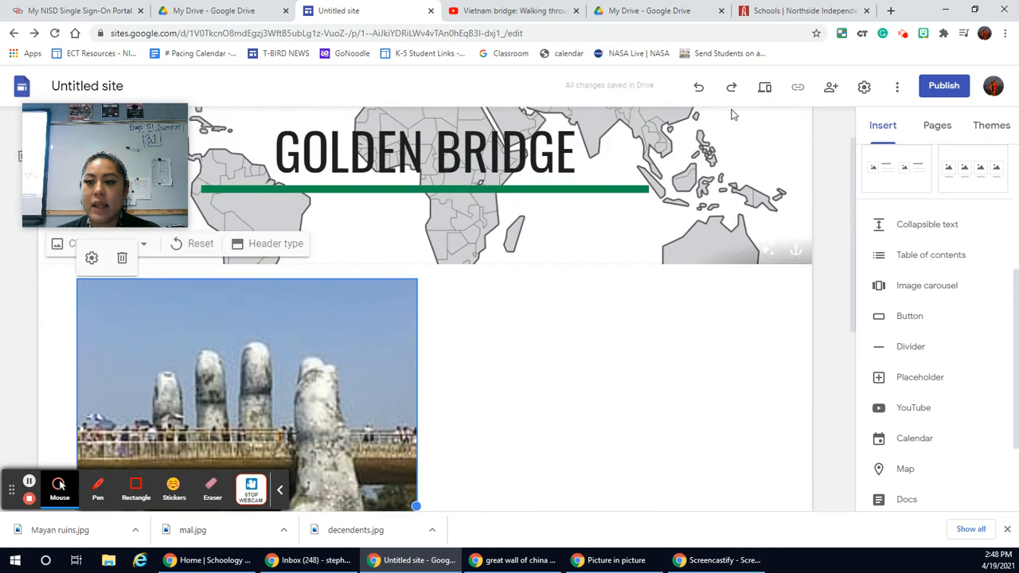
{"action": "left_click", "coordinate": [764, 89]}
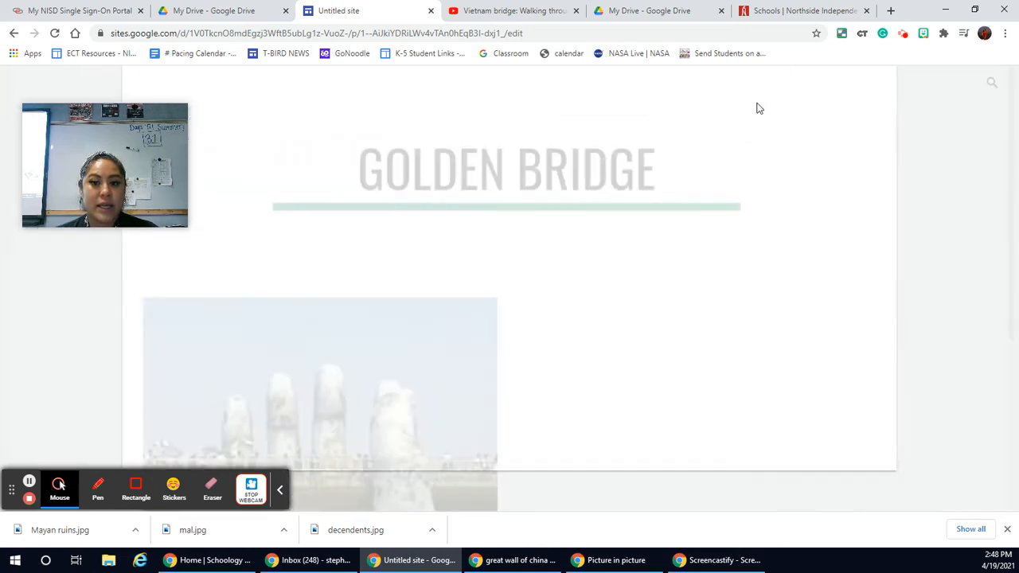
{"action": "scroll", "coordinate": [723, 408], "scroll_direction": "down", "scroll_amount": 3}
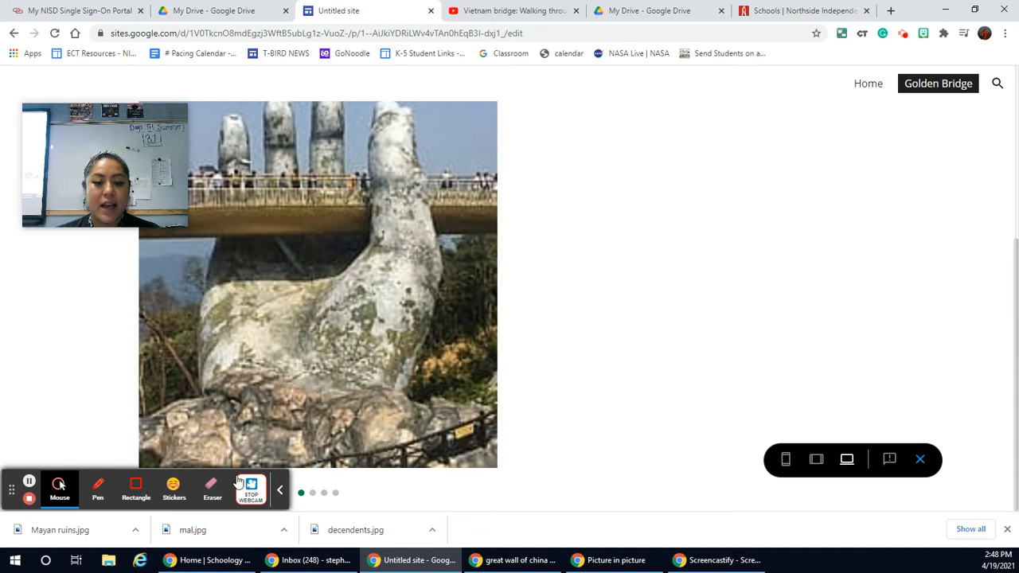
{"action": "left_click", "coordinate": [279, 491]}
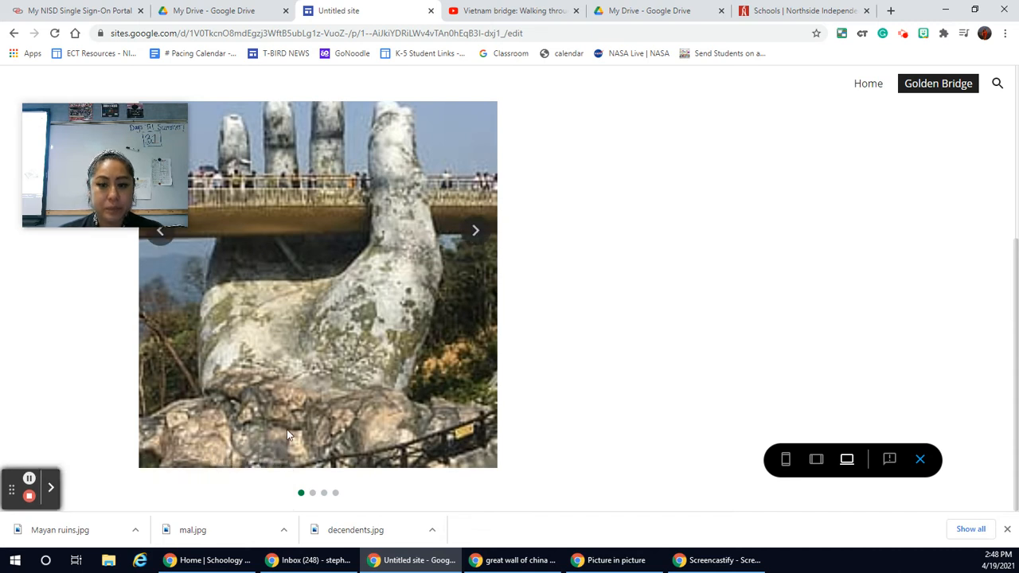
Step: Page through the carousel pictures in the preview using its forward arrow and its dots
{"action": "left_click", "coordinate": [474, 231]}
{"action": "left_click", "coordinate": [477, 233]}
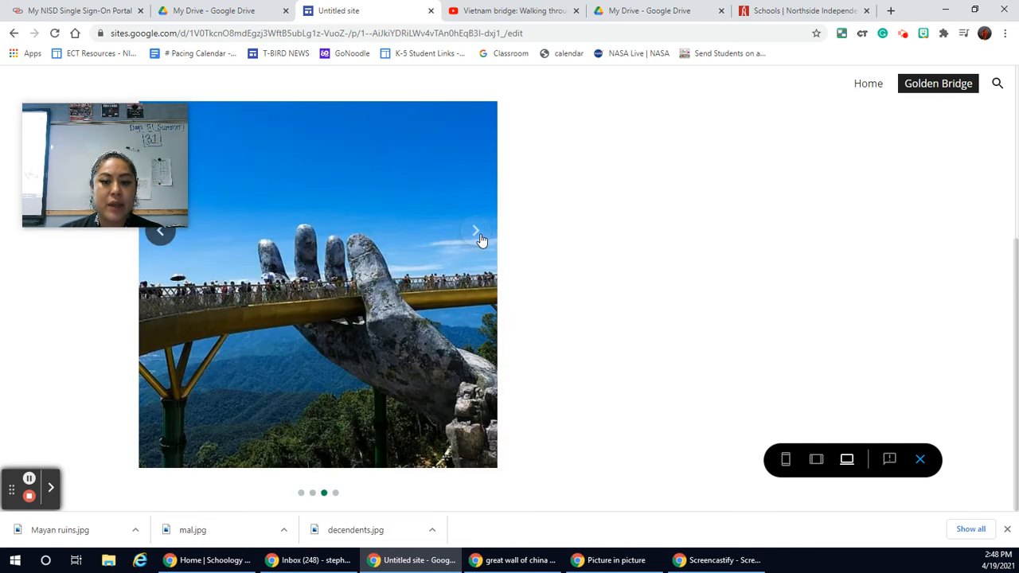
{"action": "left_click", "coordinate": [481, 235]}
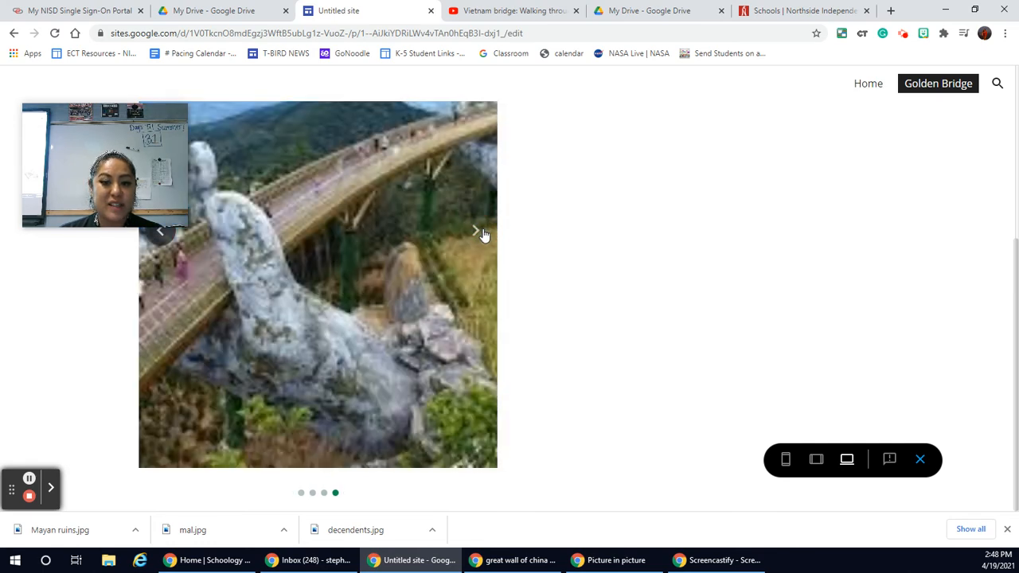
{"action": "left_click", "coordinate": [484, 233]}
{"action": "left_click", "coordinate": [482, 231]}
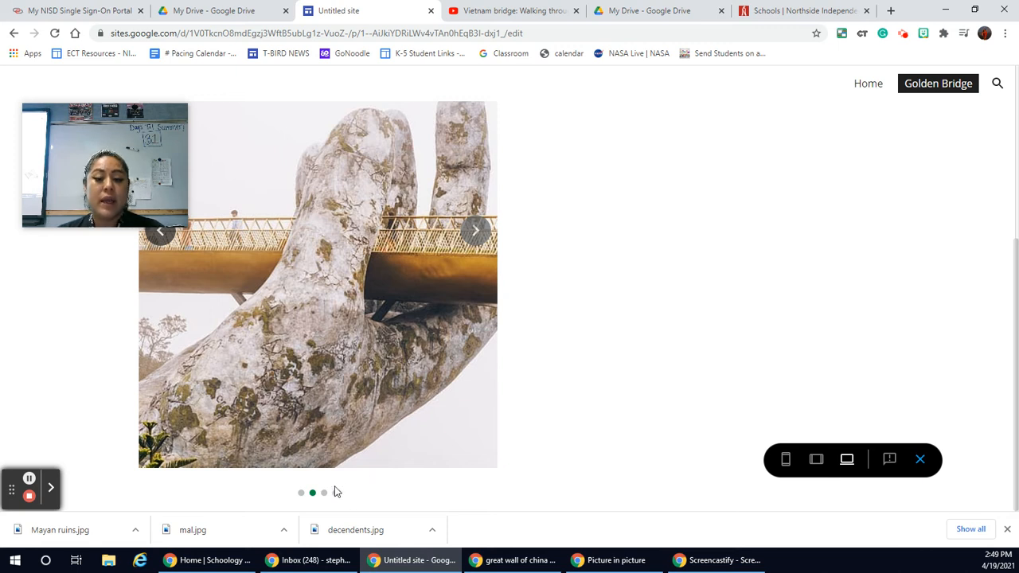
{"action": "left_click", "coordinate": [326, 495]}
{"action": "left_click", "coordinate": [466, 227]}
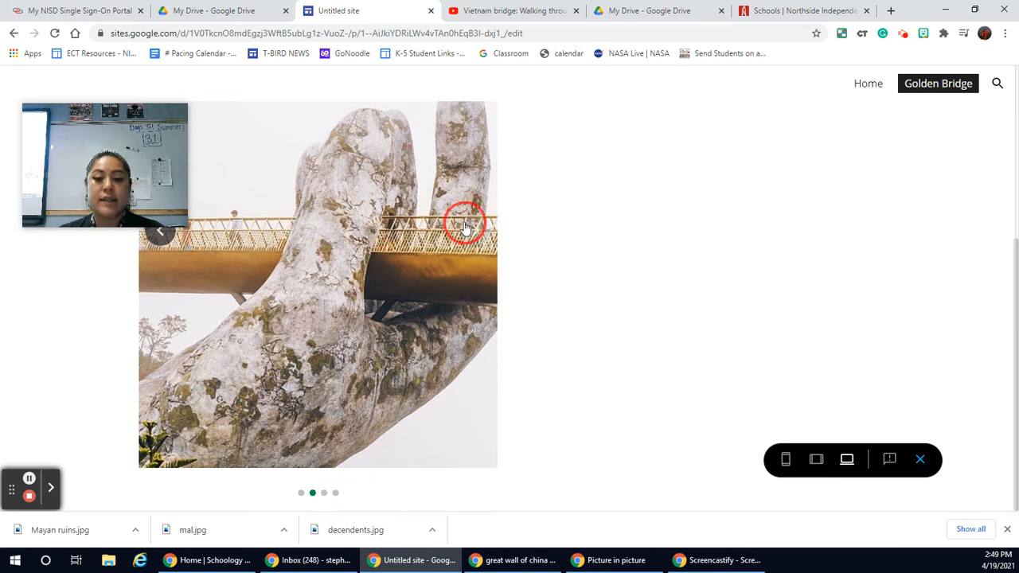
Step: Close the preview, turn on Auto start with Medium transition speed for the Golden Bridge carousel, and update it
{"action": "scroll", "coordinate": [481, 277], "scroll_direction": "up", "scroll_amount": 2}
{"action": "left_click", "coordinate": [919, 460]}
{"action": "left_click", "coordinate": [368, 336]}
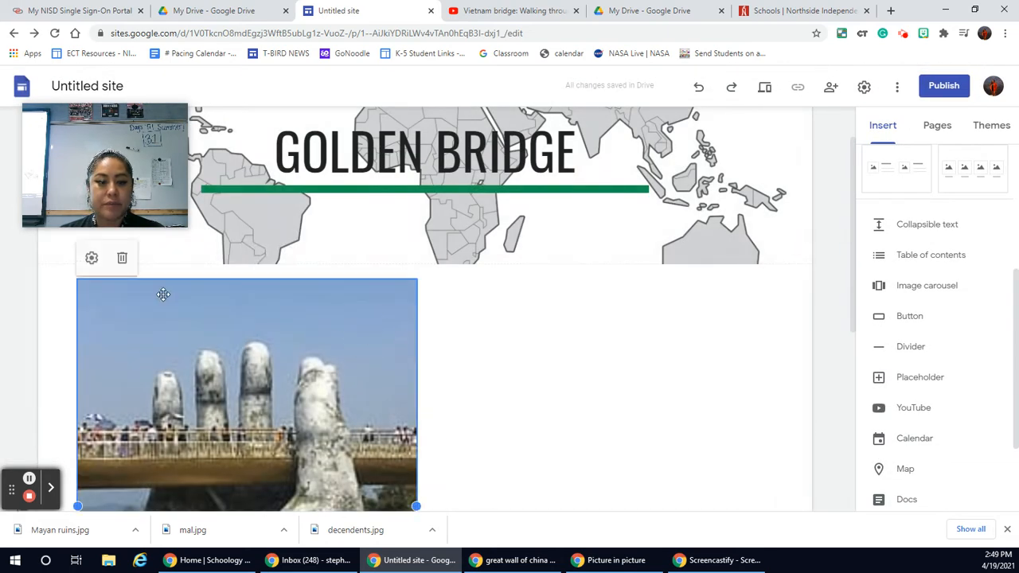
{"action": "left_click", "coordinate": [91, 258]}
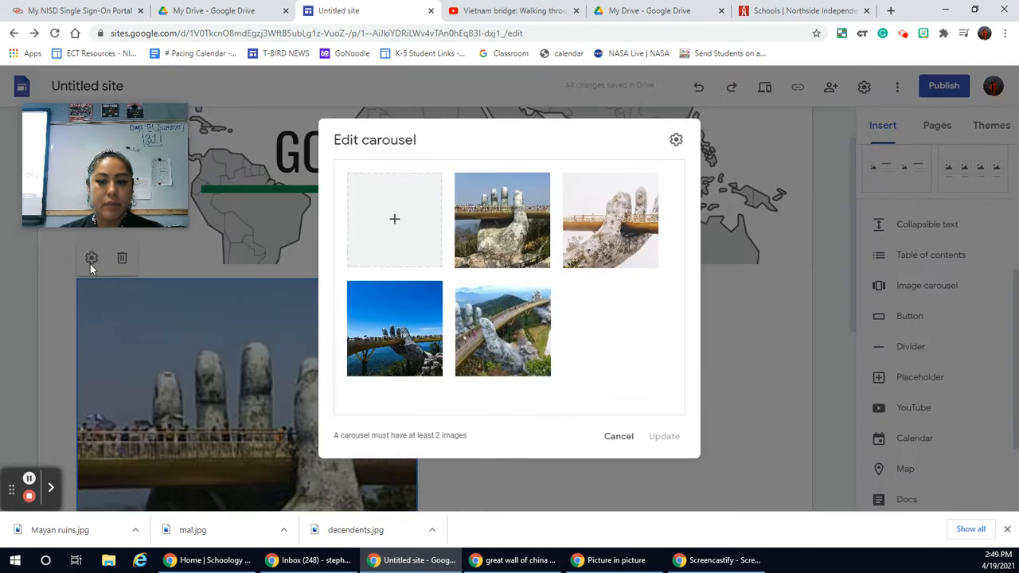
{"action": "left_click", "coordinate": [677, 140]}
{"action": "left_click", "coordinate": [672, 230]}
{"action": "left_click", "coordinate": [603, 265]}
{"action": "left_click", "coordinate": [613, 265]}
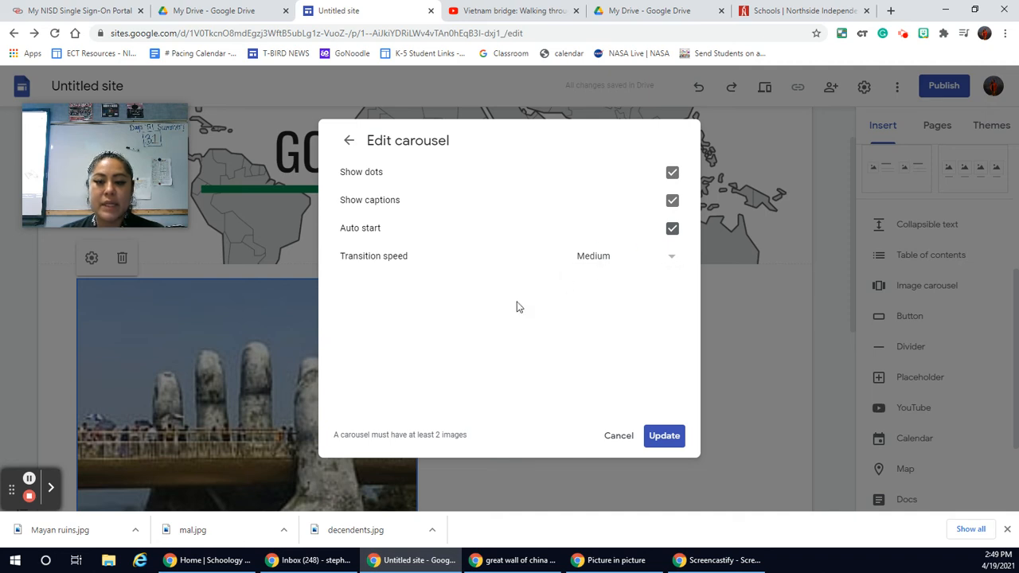
{"action": "left_click", "coordinate": [661, 437]}
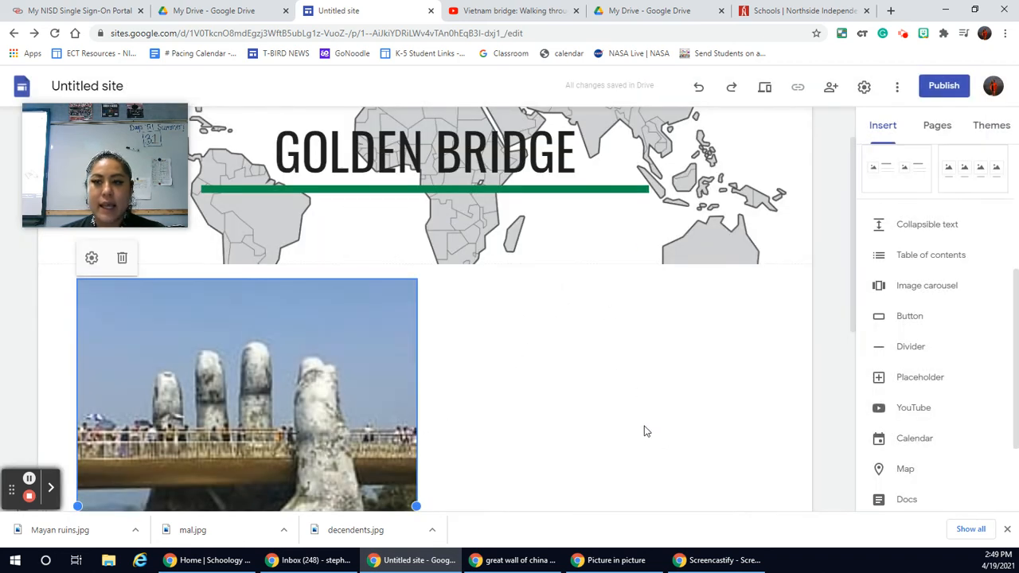
Step: Preview the Golden Bridge page to watch the carousel change pictures automatically, and close the preview
{"action": "left_click", "coordinate": [764, 90]}
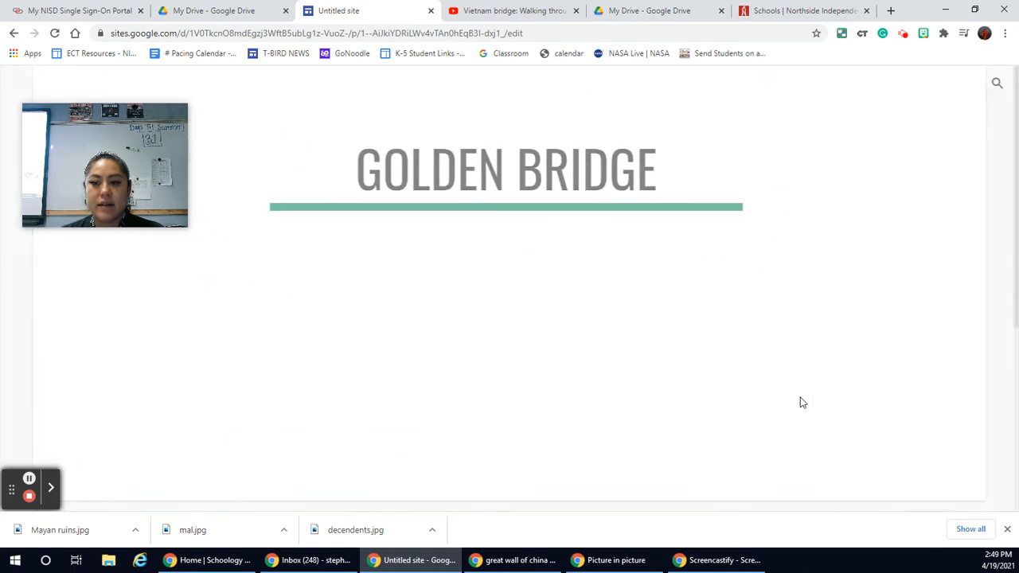
{"action": "scroll", "coordinate": [803, 403], "scroll_direction": "down", "scroll_amount": 3}
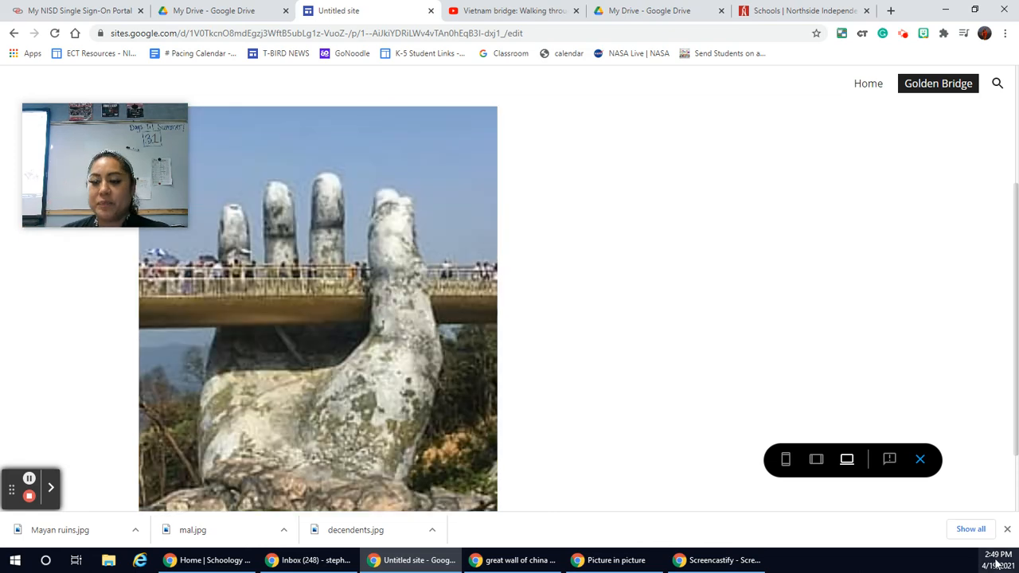
{"action": "left_click", "coordinate": [920, 460]}
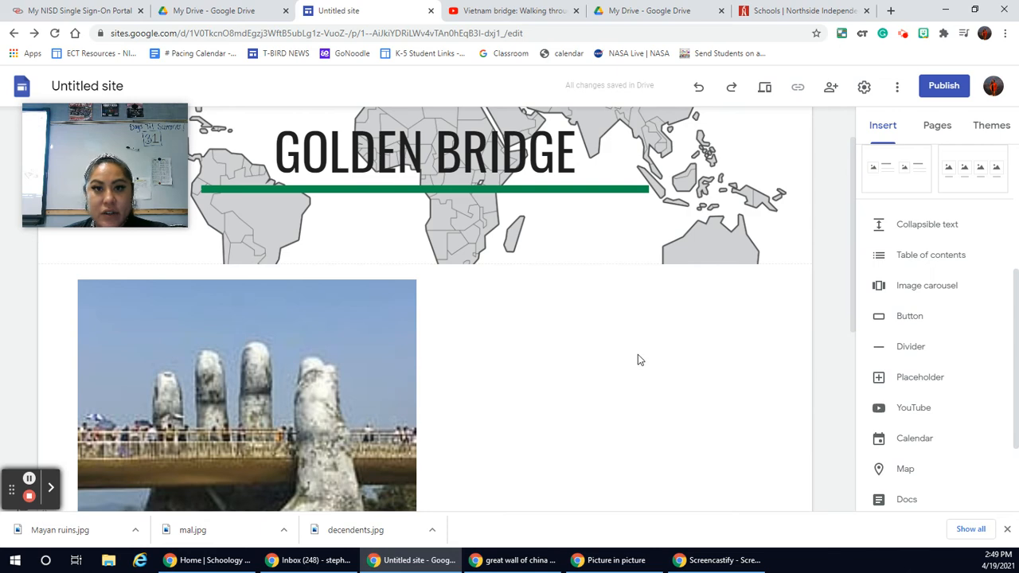
{"action": "scroll", "coordinate": [638, 360], "scroll_direction": "down", "scroll_amount": 4}
{"action": "scroll", "coordinate": [637, 360], "scroll_direction": "up", "scroll_amount": 2}
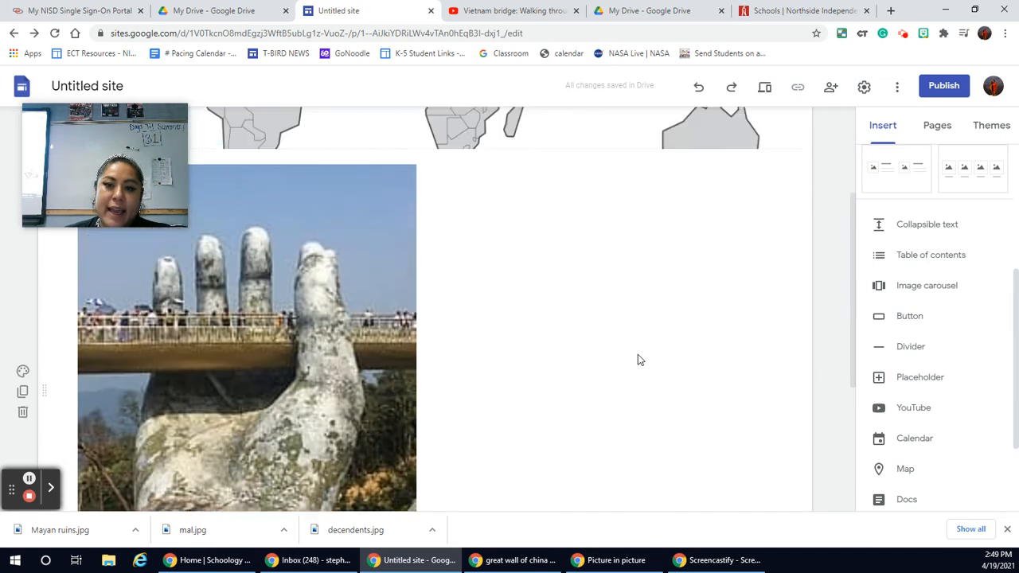
{"action": "scroll", "coordinate": [638, 359], "scroll_direction": "up", "scroll_amount": 2}
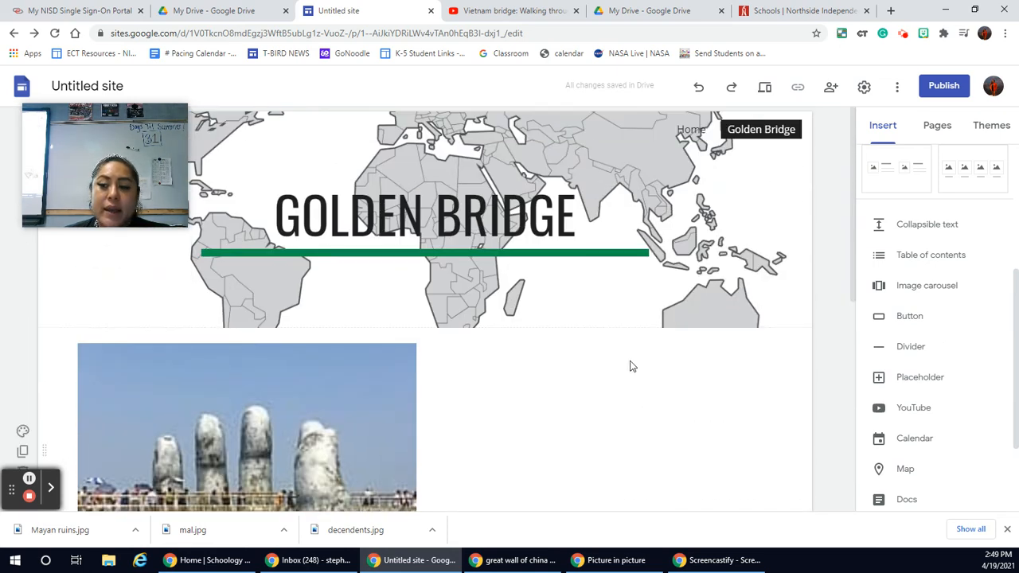
{"action": "left_click", "coordinate": [930, 137]}
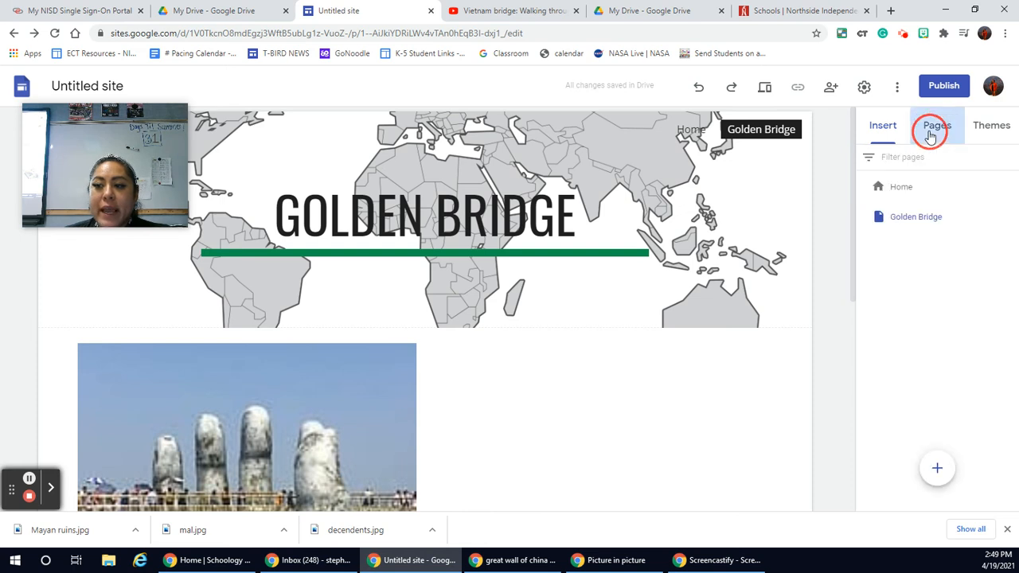
{"action": "left_click", "coordinate": [993, 129]}
{"action": "left_click", "coordinate": [874, 127]}
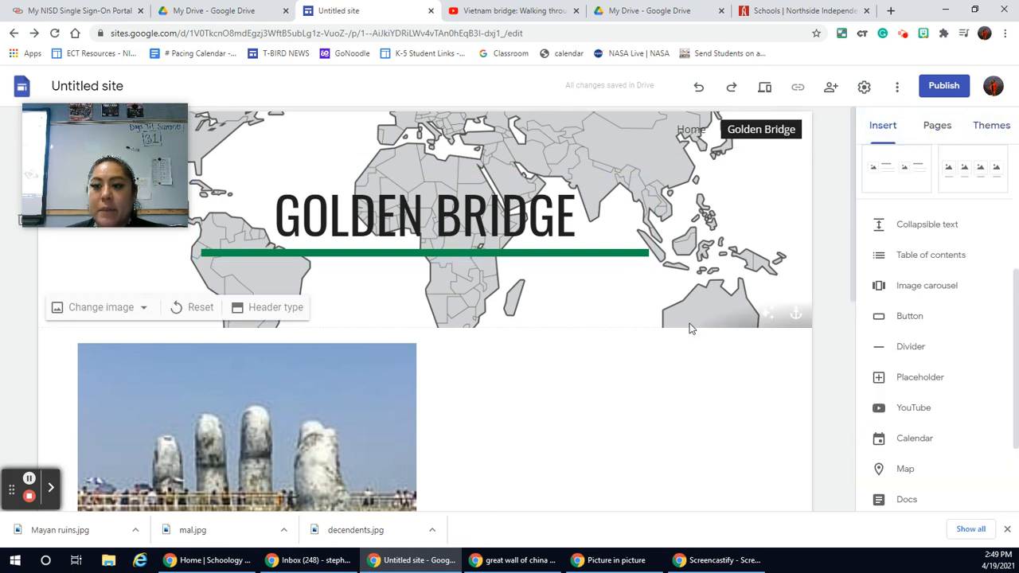
{"action": "scroll", "coordinate": [898, 350], "scroll_direction": "down", "scroll_amount": 2}
{"action": "scroll", "coordinate": [901, 319], "scroll_direction": "up", "scroll_amount": 2}
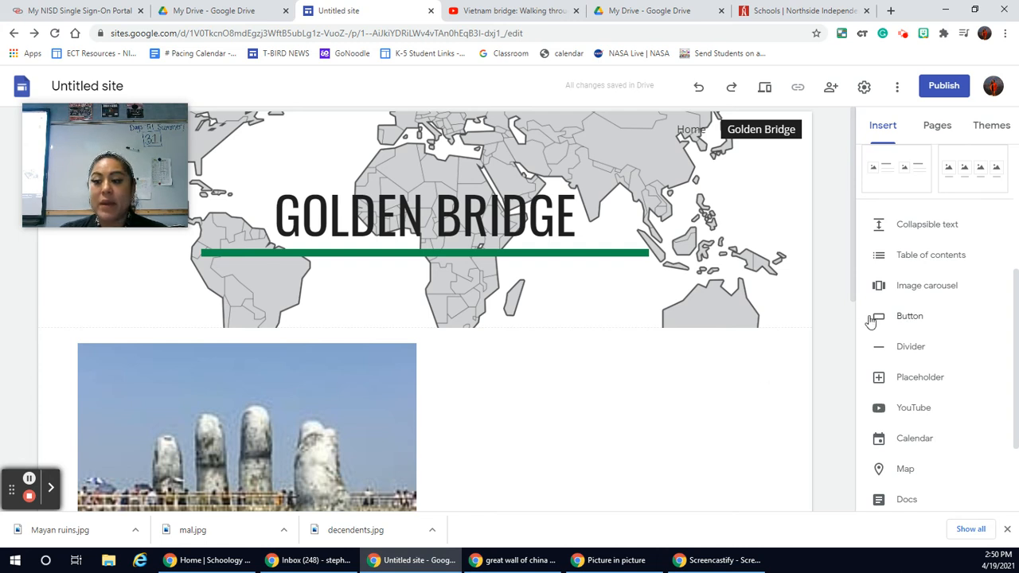
Step: Start a new button on the Golden Bridge page with the name "Travel to Vietnam", correcting the misspelled country name
{"action": "left_click", "coordinate": [908, 316]}
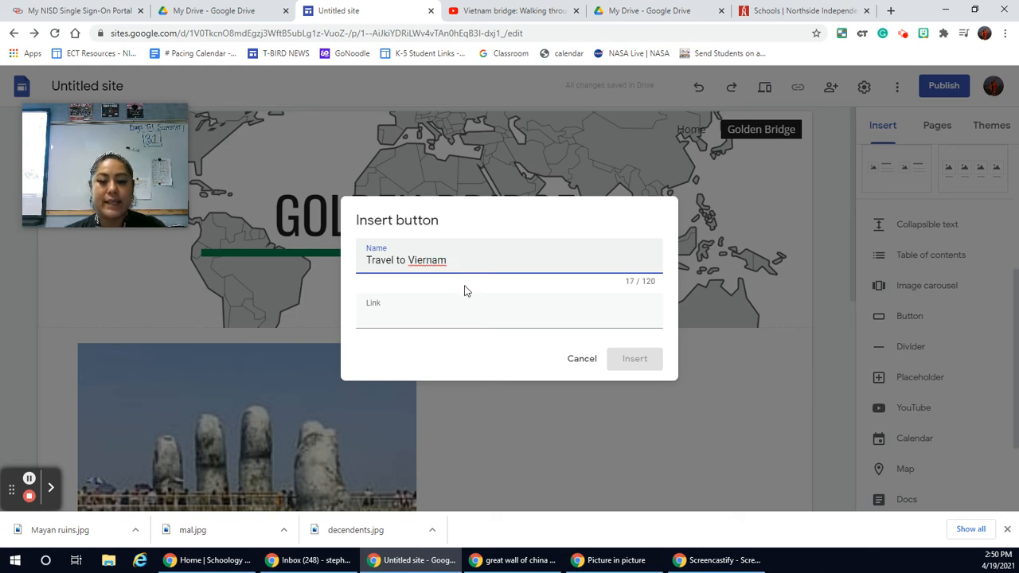
{"action": "right_click", "coordinate": [436, 263]}
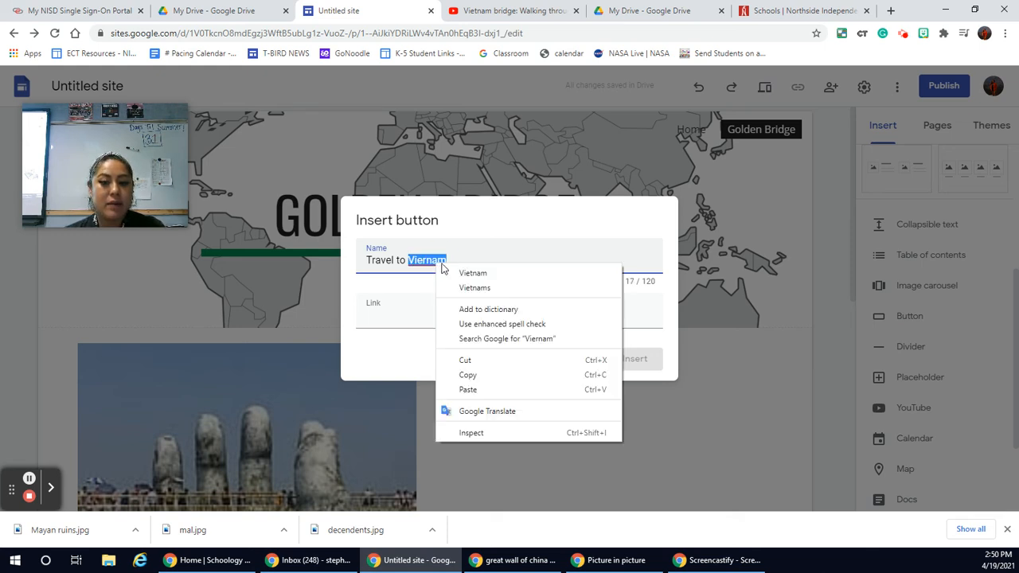
{"action": "left_click", "coordinate": [473, 269]}
{"action": "left_click", "coordinate": [475, 309]}
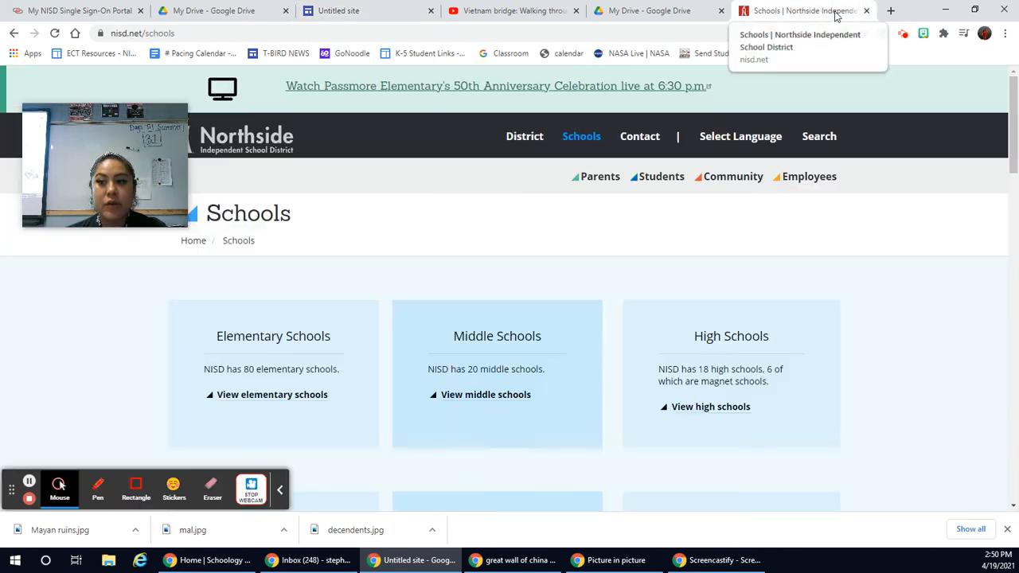
Step: In the browser tab showing the school district website, search Google for "viernam travel" and open the official Visit Vietnam tourism website
{"action": "left_click", "coordinate": [800, 11]}
{"action": "left_click", "coordinate": [661, 37]}
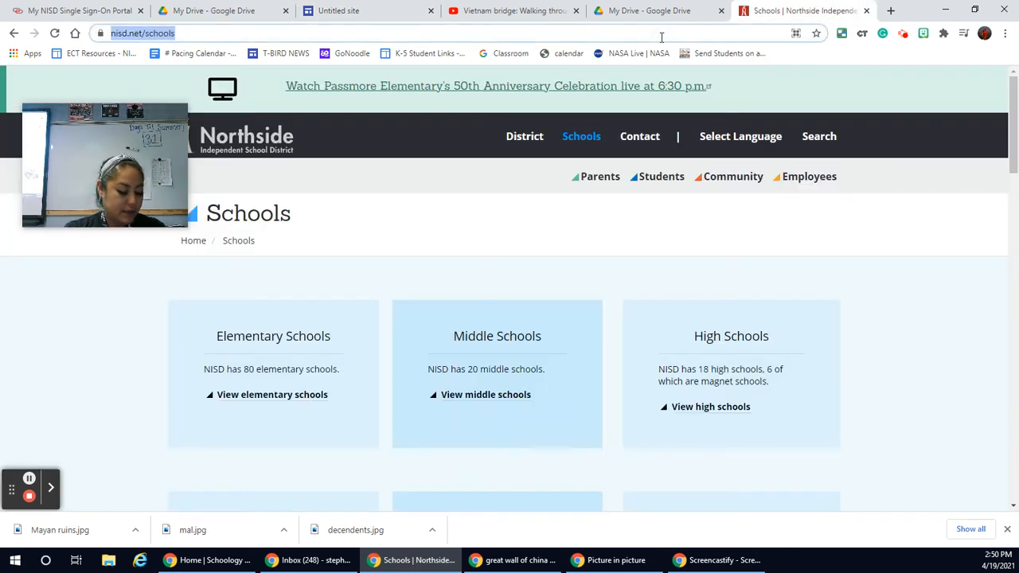
{"action": "type", "text": "vier"}
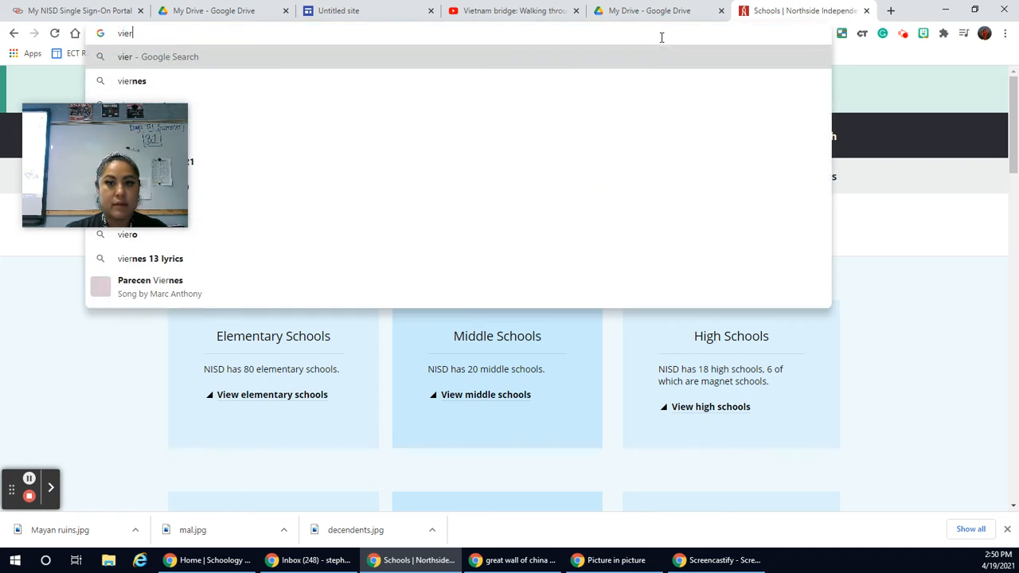
{"action": "type", "text": "nam t"}
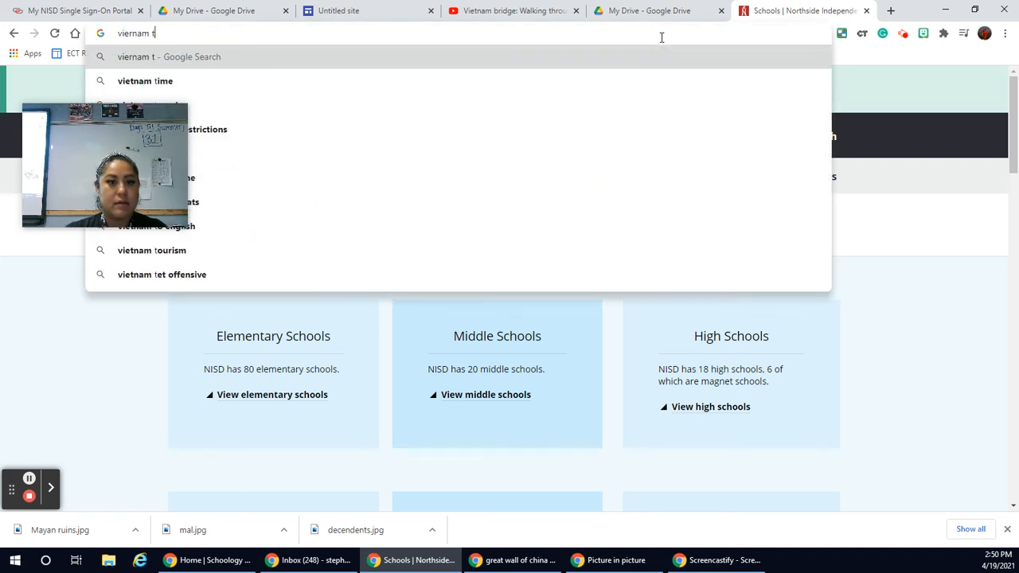
{"action": "type", "text": "ravel"}
{"action": "key", "text": "Return"}
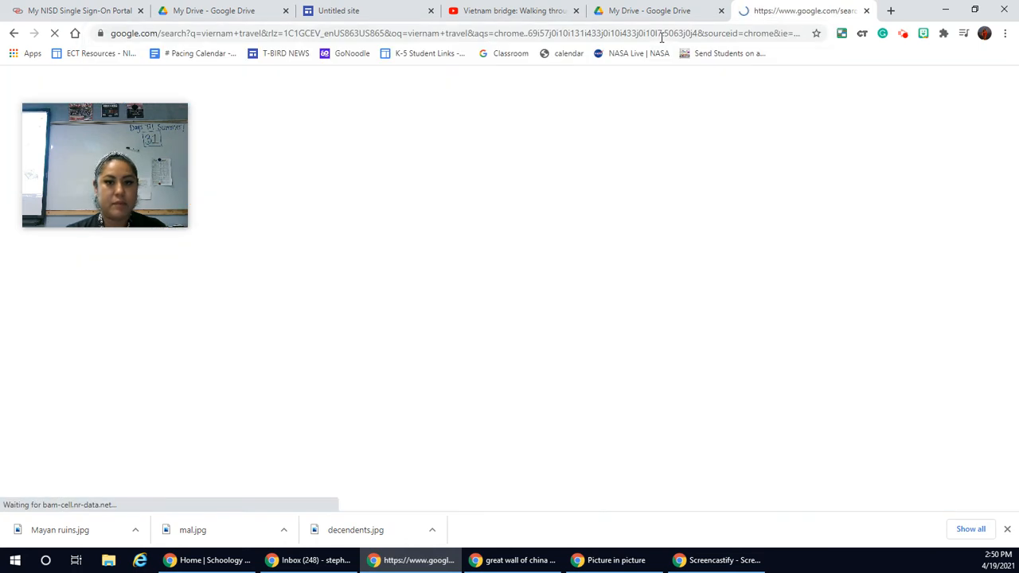
{"action": "left_click_drag", "start_coordinate": [171, 122], "coordinate": [1018, 95]}
{"action": "left_click_drag", "start_coordinate": [942, 146], "coordinate": [913, 136]}
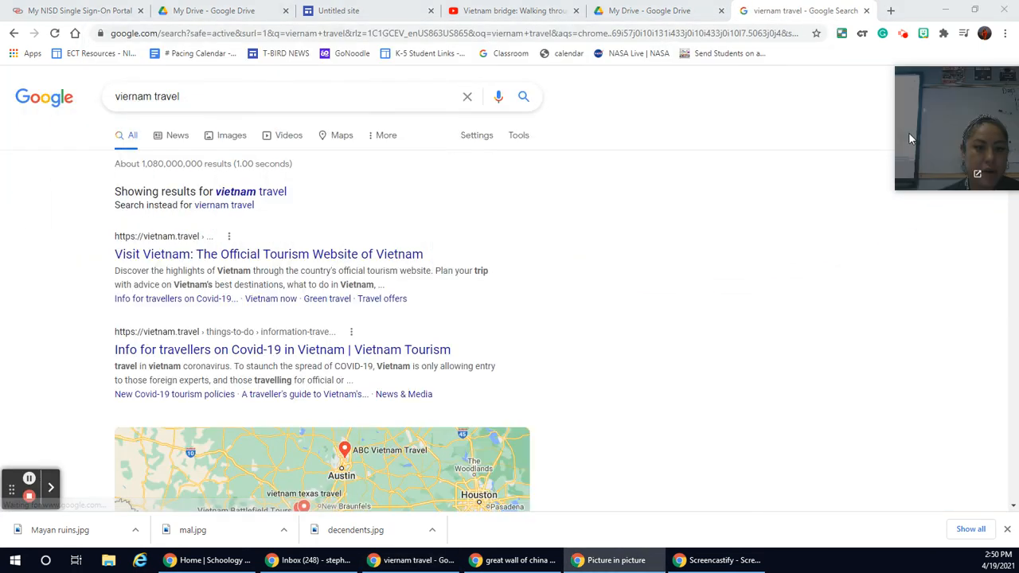
{"action": "left_click", "coordinate": [388, 253]}
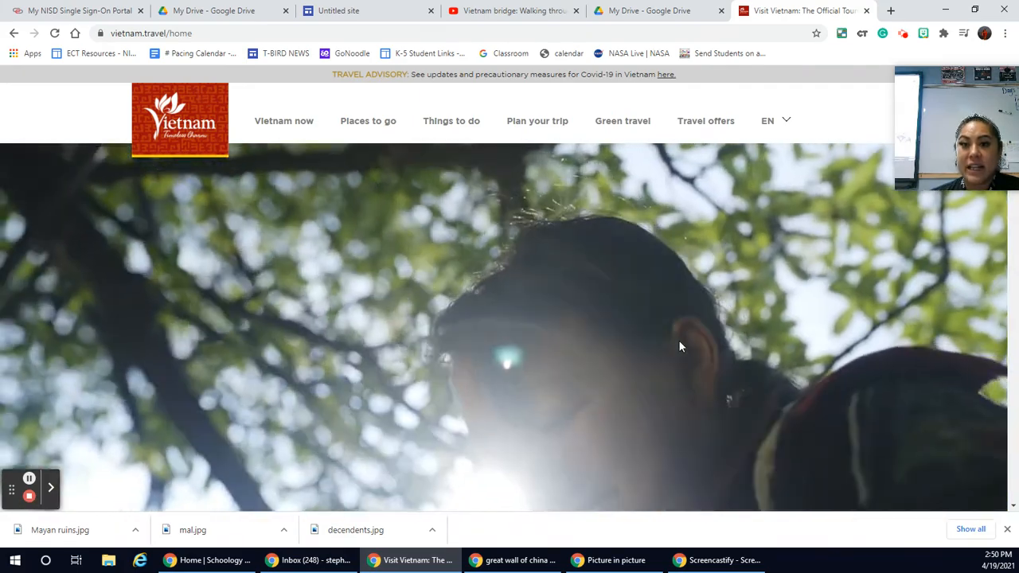
Step: Look through the Vietnam tourism home page, dismiss the recipe subscription pop-up, and filter the Get Inspired stories by Food
{"action": "scroll", "coordinate": [679, 347], "scroll_direction": "down", "scroll_amount": 1}
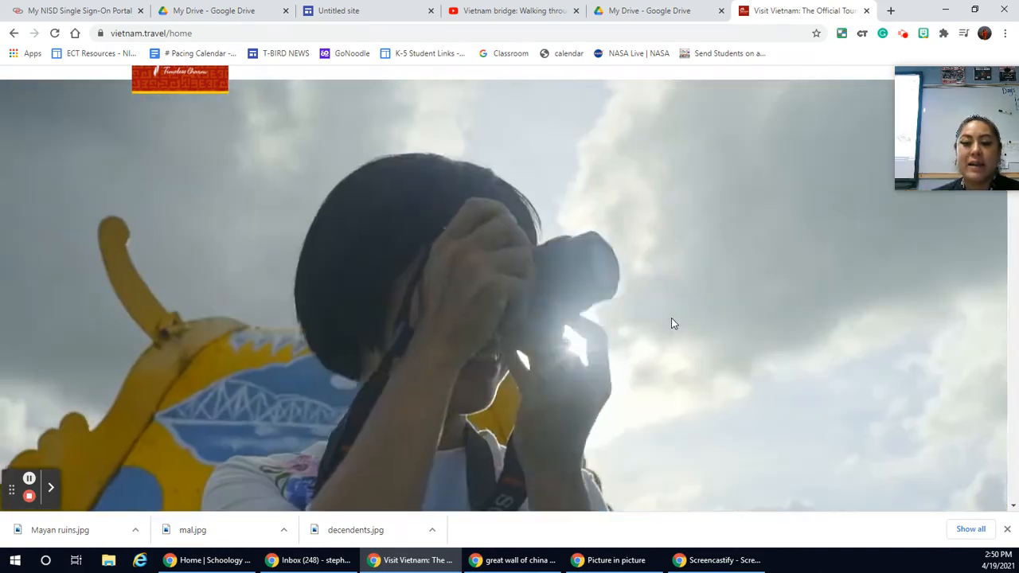
{"action": "scroll", "coordinate": [671, 318], "scroll_direction": "down", "scroll_amount": 5}
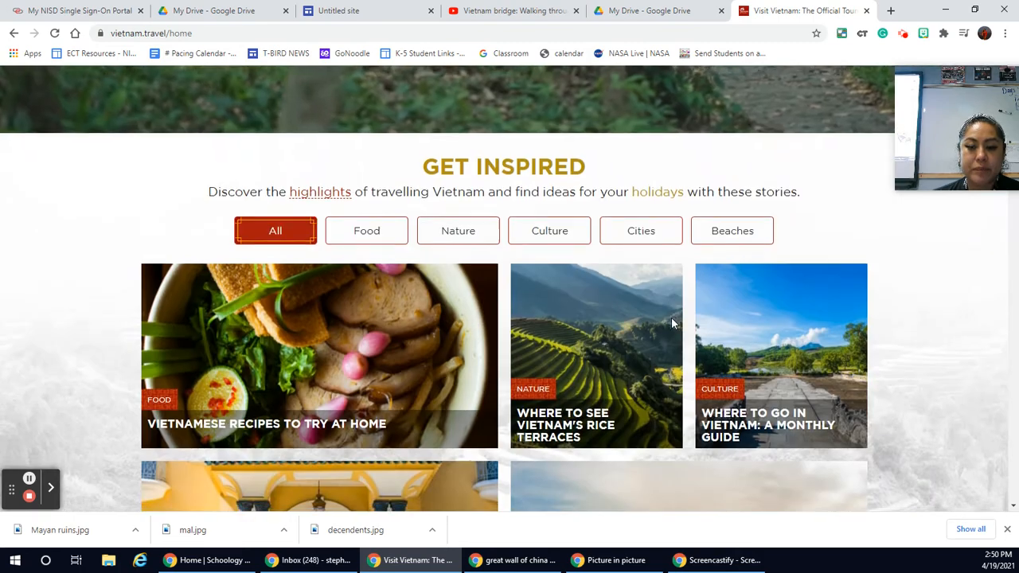
{"action": "scroll", "coordinate": [671, 317], "scroll_direction": "down", "scroll_amount": 2}
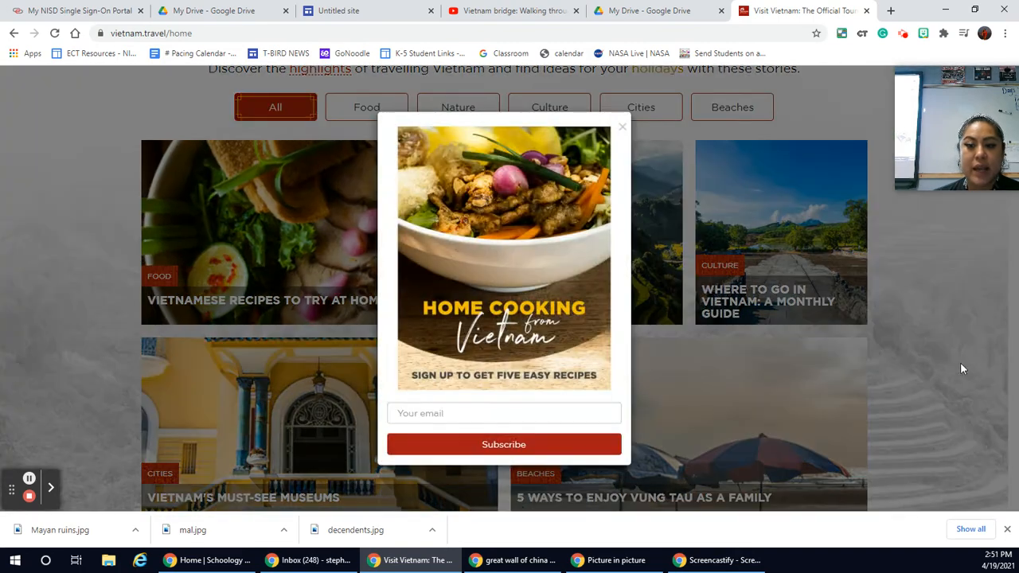
{"action": "left_click", "coordinate": [622, 130]}
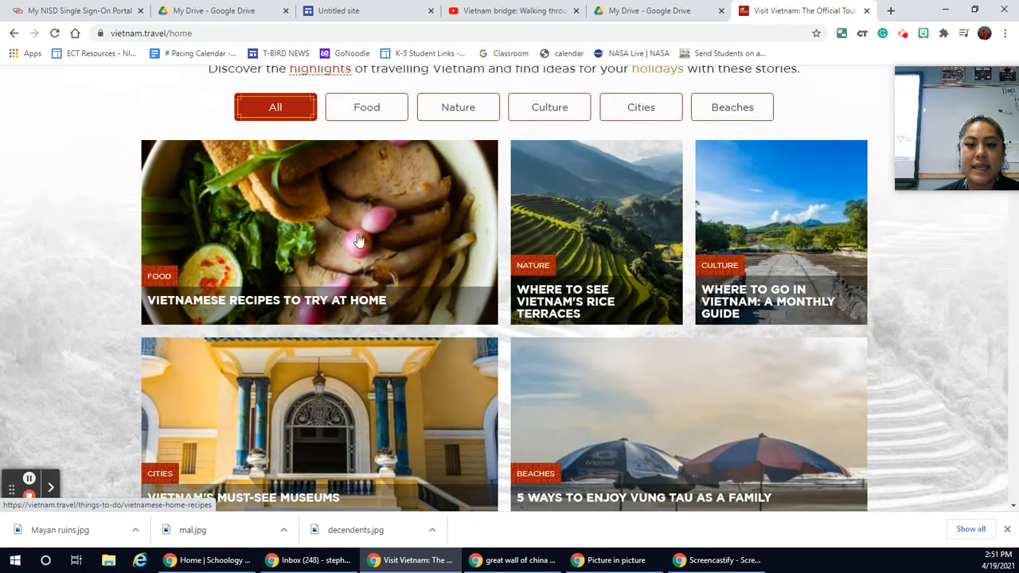
{"action": "scroll", "coordinate": [658, 378], "scroll_direction": "down", "scroll_amount": 2}
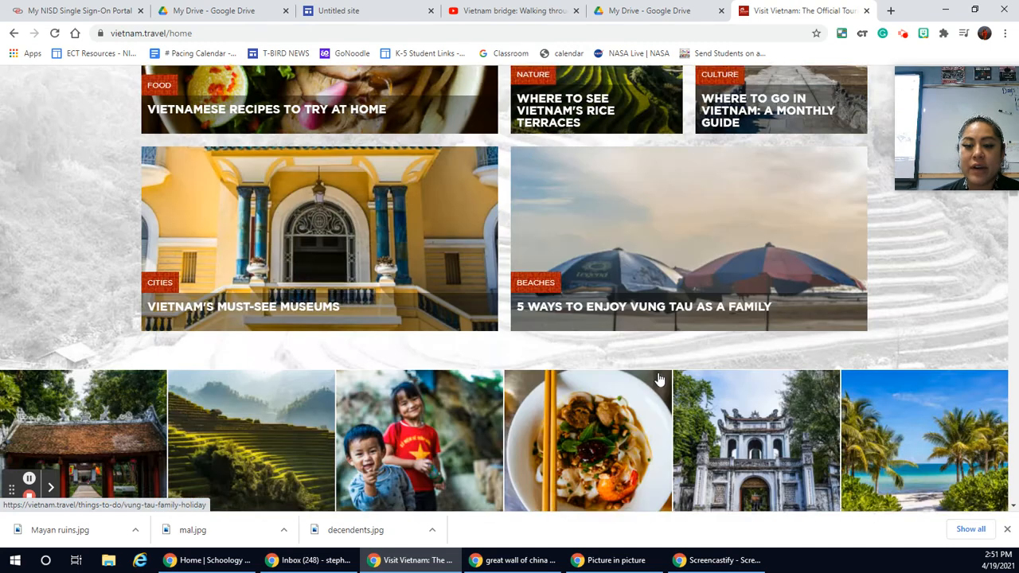
{"action": "scroll", "coordinate": [658, 379], "scroll_direction": "up", "scroll_amount": 4}
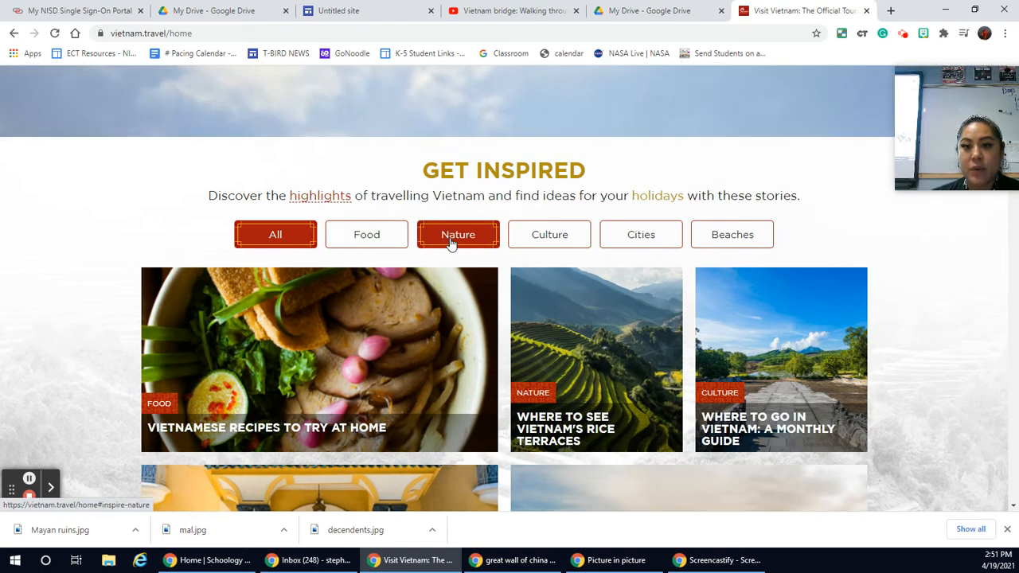
{"action": "left_click", "coordinate": [383, 246]}
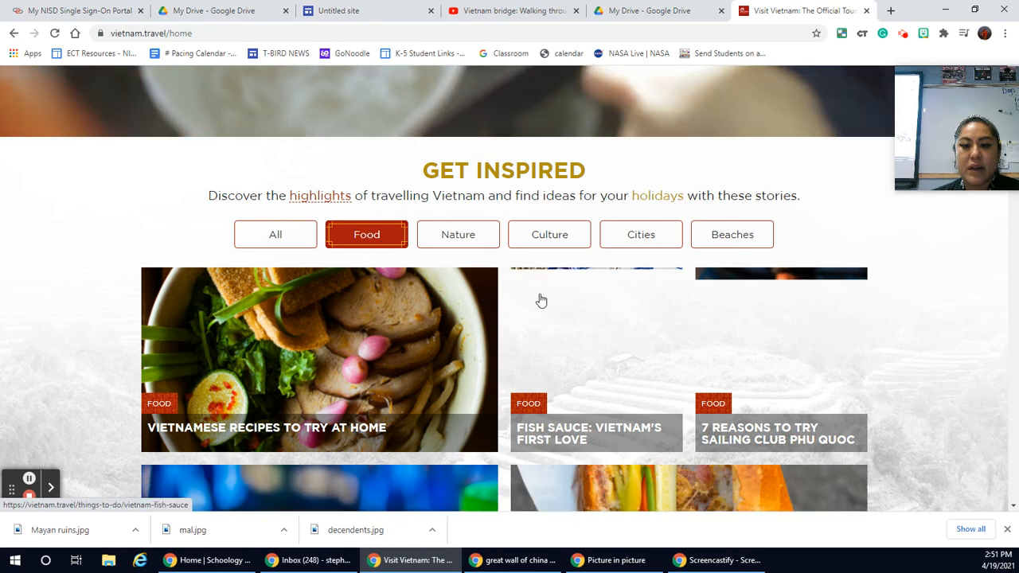
{"action": "scroll", "coordinate": [433, 305], "scroll_direction": "down", "scroll_amount": 1}
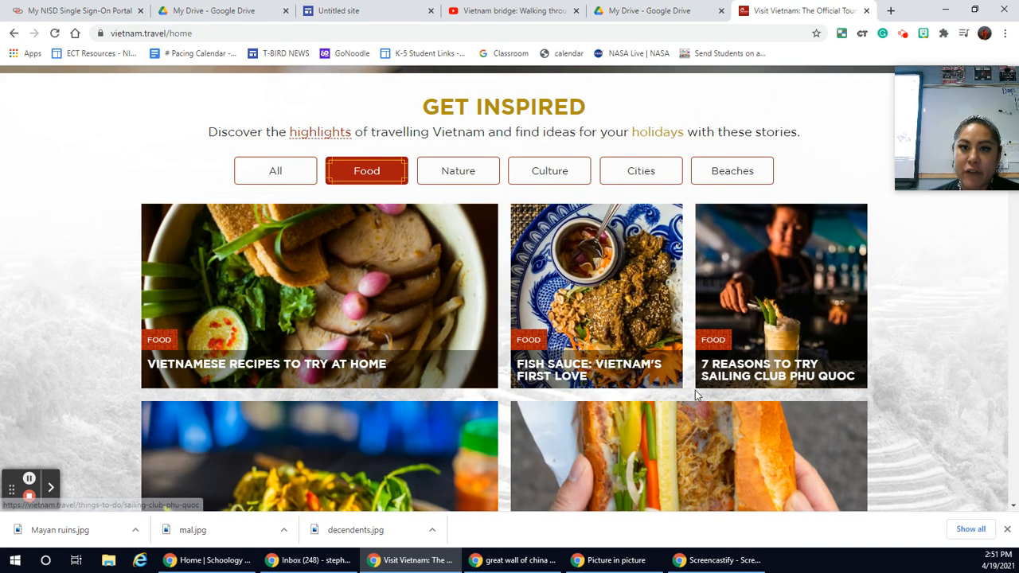
{"action": "scroll", "coordinate": [661, 385], "scroll_direction": "up", "scroll_amount": 1}
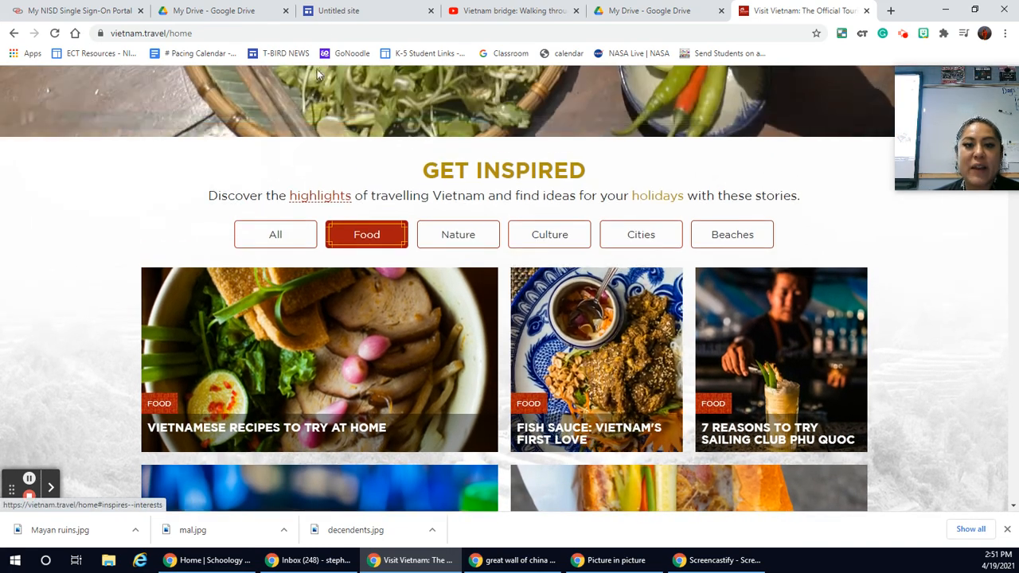
Step: Copy the vietnam.travel/home address, use it as the link of the "Travel to Vietnam" button, and insert the button on the site page
{"action": "left_click", "coordinate": [340, 11]}
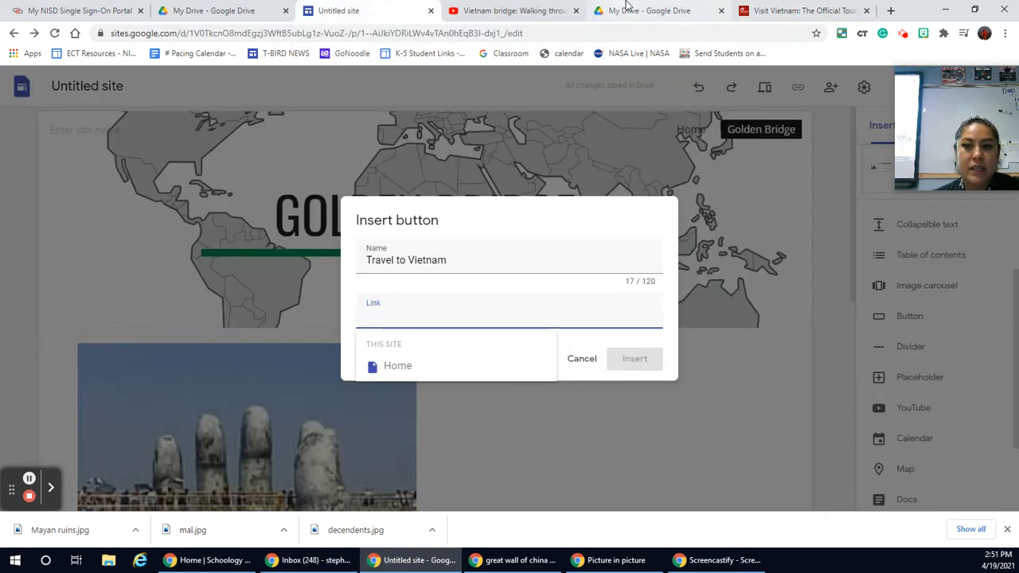
{"action": "left_click", "coordinate": [788, 10]}
{"action": "left_click", "coordinate": [526, 32]}
{"action": "key", "text": "ctrl+c"}
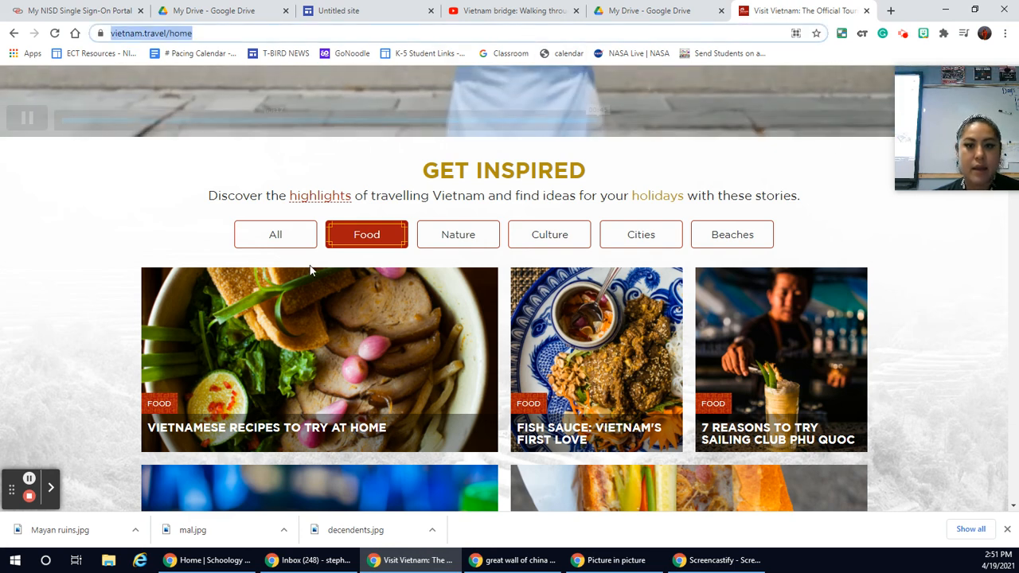
{"action": "left_click", "coordinate": [374, 10]}
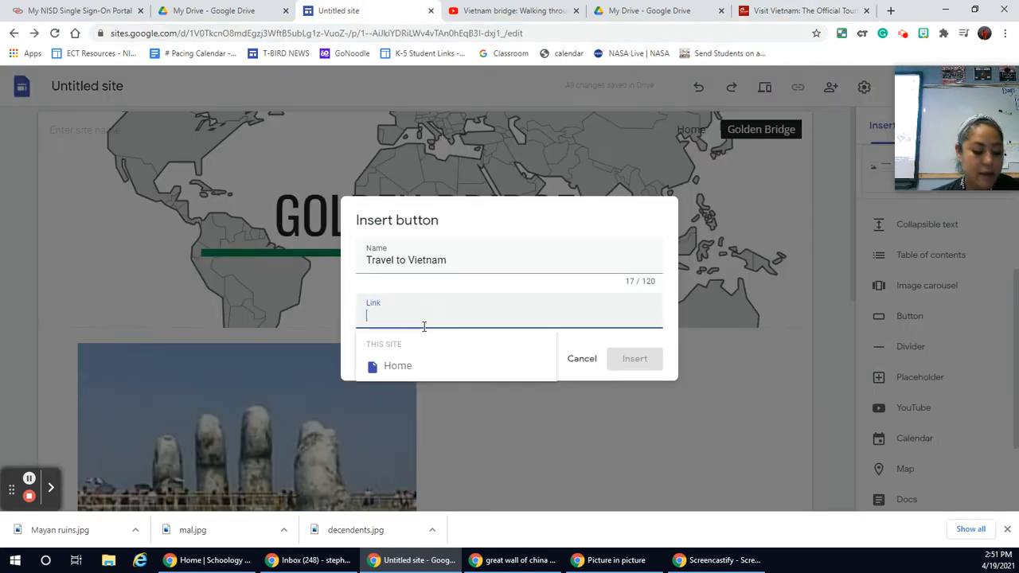
{"action": "key", "text": "ctrl+v"}
{"action": "left_click", "coordinate": [634, 358]}
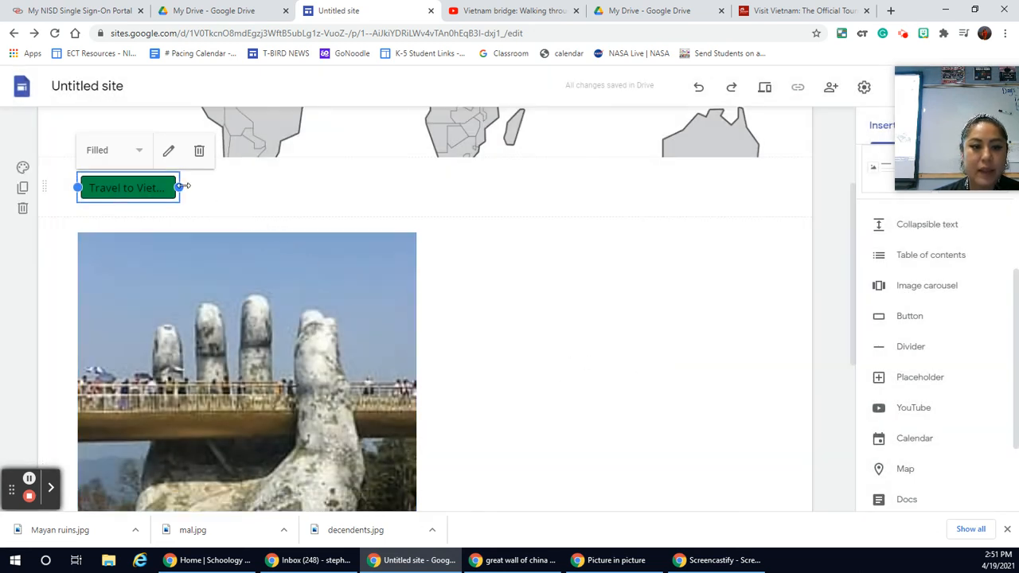
Step: Widen the "Travel to Vietnam" button until its full name fits, and check its place between the header and the carousel
{"action": "left_click_drag", "start_coordinate": [181, 186], "coordinate": [235, 182]}
{"action": "scroll", "coordinate": [532, 360], "scroll_direction": "up", "scroll_amount": 2}
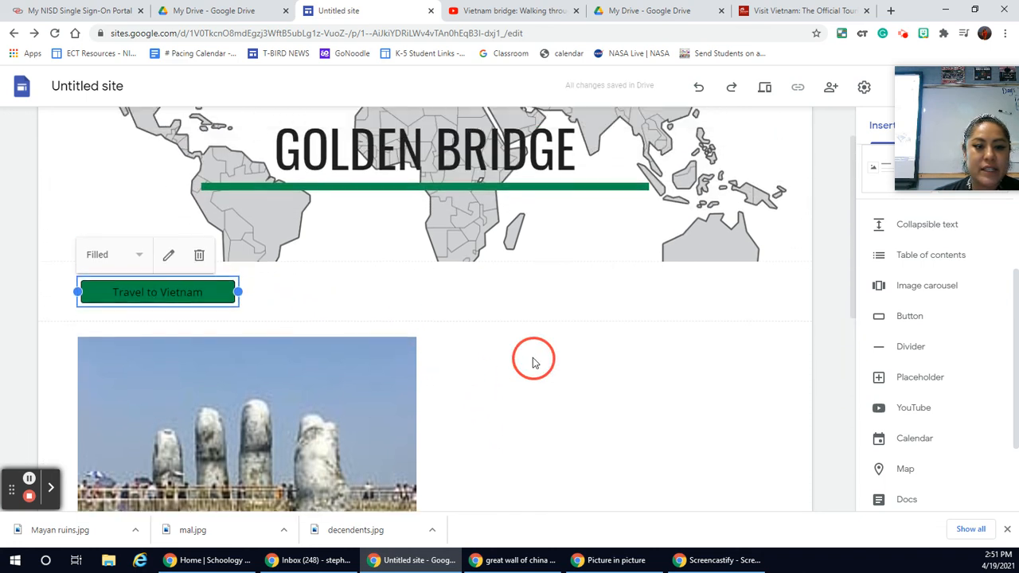
{"action": "scroll", "coordinate": [532, 360], "scroll_direction": "down", "scroll_amount": 1}
{"action": "scroll", "coordinate": [532, 360], "scroll_direction": "up", "scroll_amount": 2}
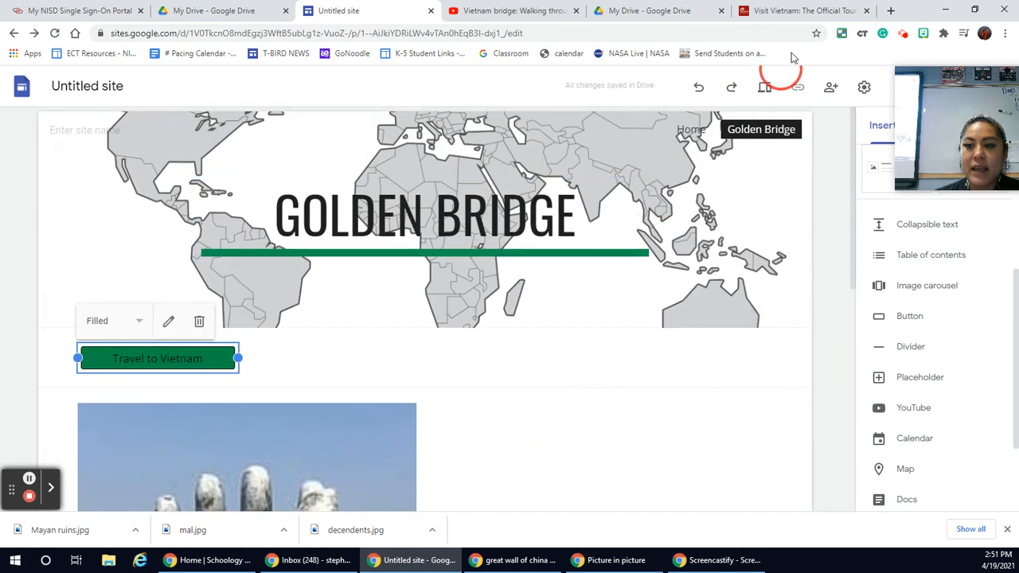
Step: Preview the Golden Bridge page, test the "Travel to Vietnam" button's link, and close the tourism website tab it opens
{"action": "left_click", "coordinate": [764, 87]}
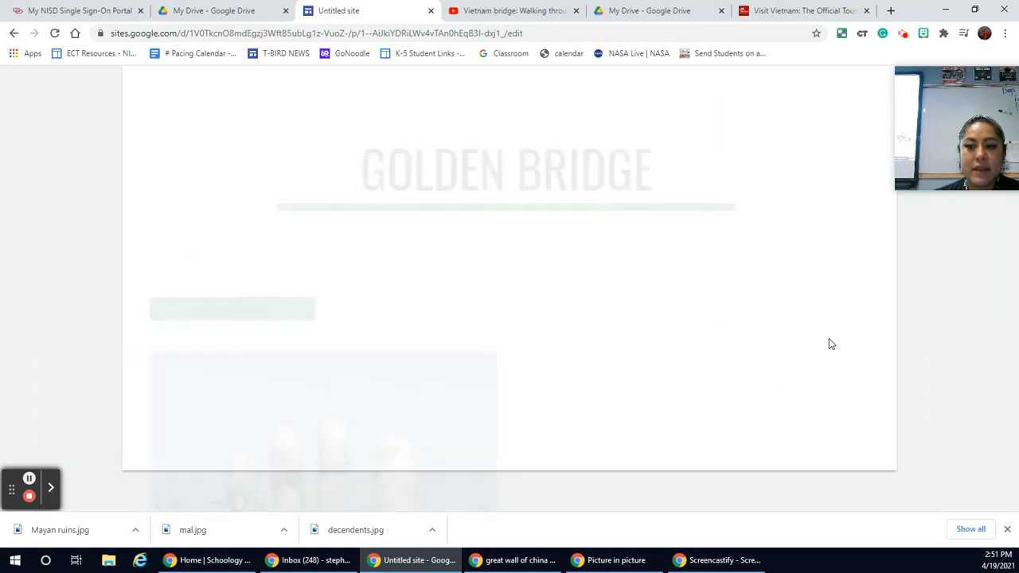
{"action": "scroll", "coordinate": [796, 336], "scroll_direction": "down", "scroll_amount": 1}
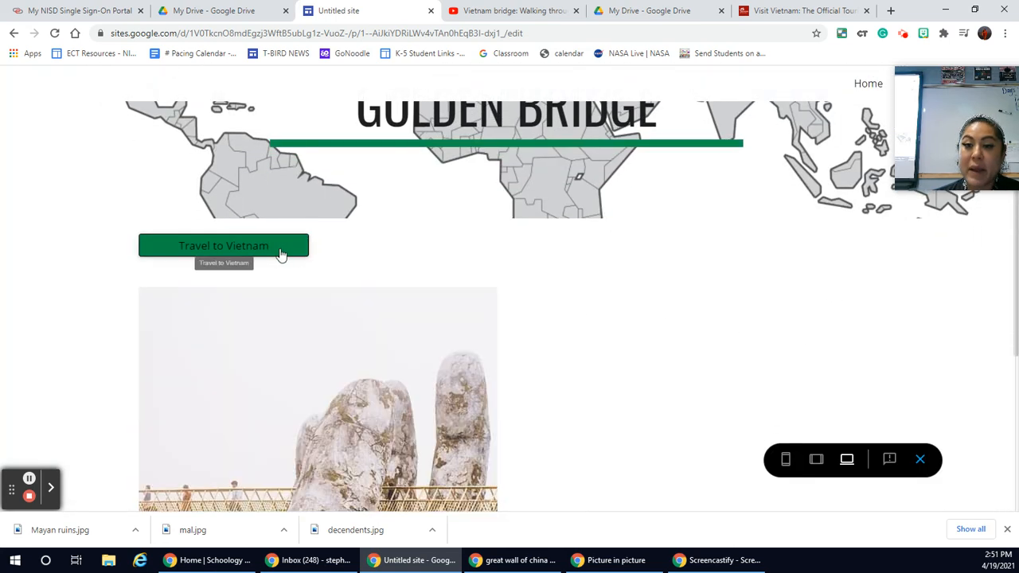
{"action": "left_click", "coordinate": [246, 252]}
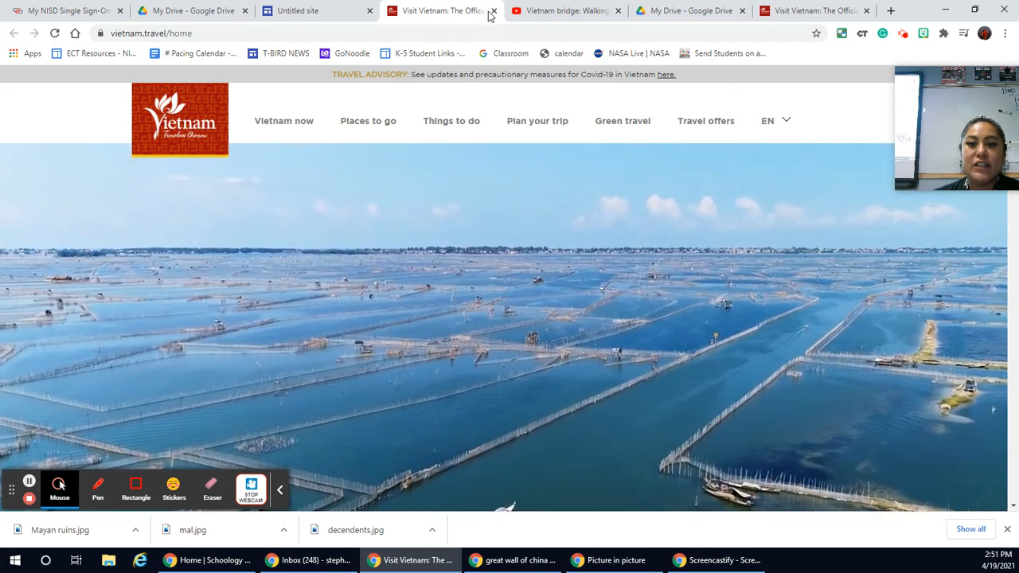
{"action": "left_click", "coordinate": [493, 12]}
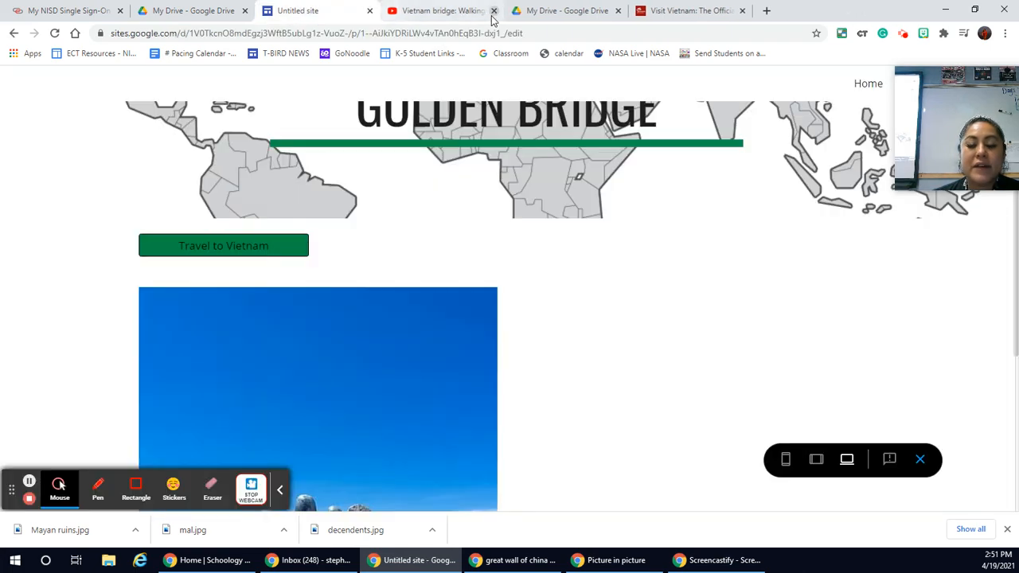
Step: Switch to the My Drive page in the browser and move the floating picture-in-picture window off the Google account and apps controls
{"action": "left_click", "coordinate": [462, 12]}
{"action": "left_click", "coordinate": [582, 13]}
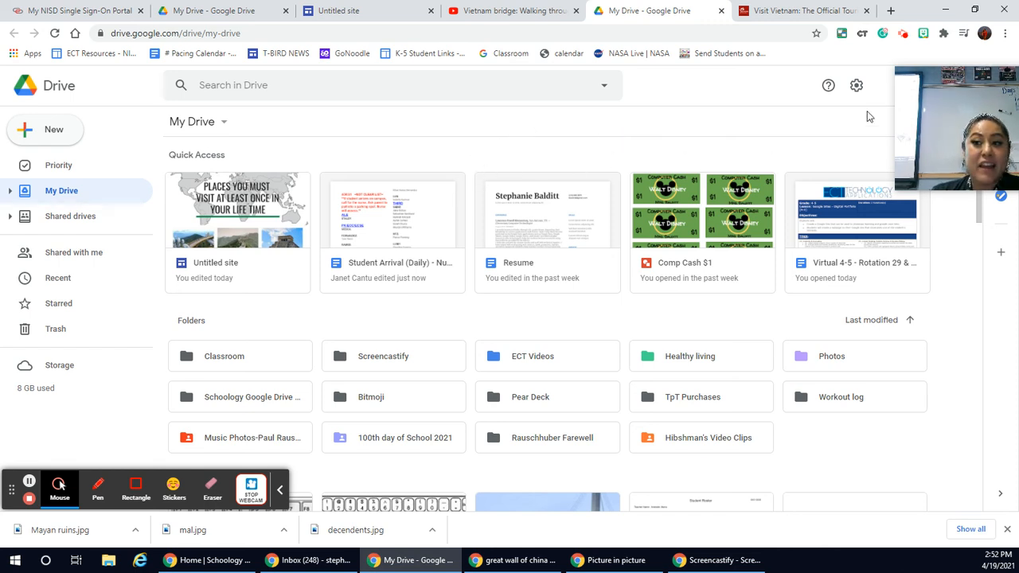
{"action": "left_click_drag", "start_coordinate": [940, 82], "coordinate": [640, 192]}
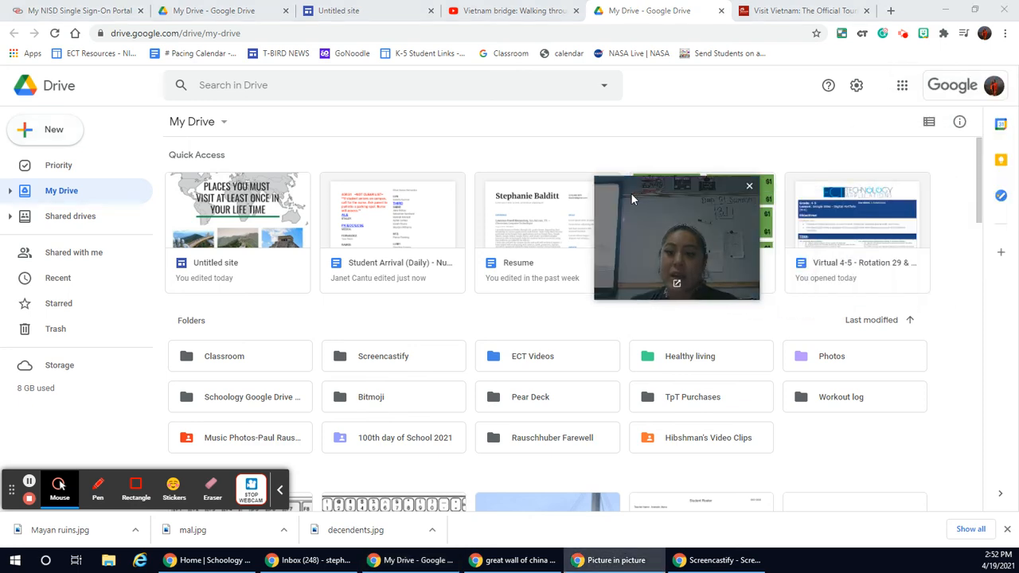